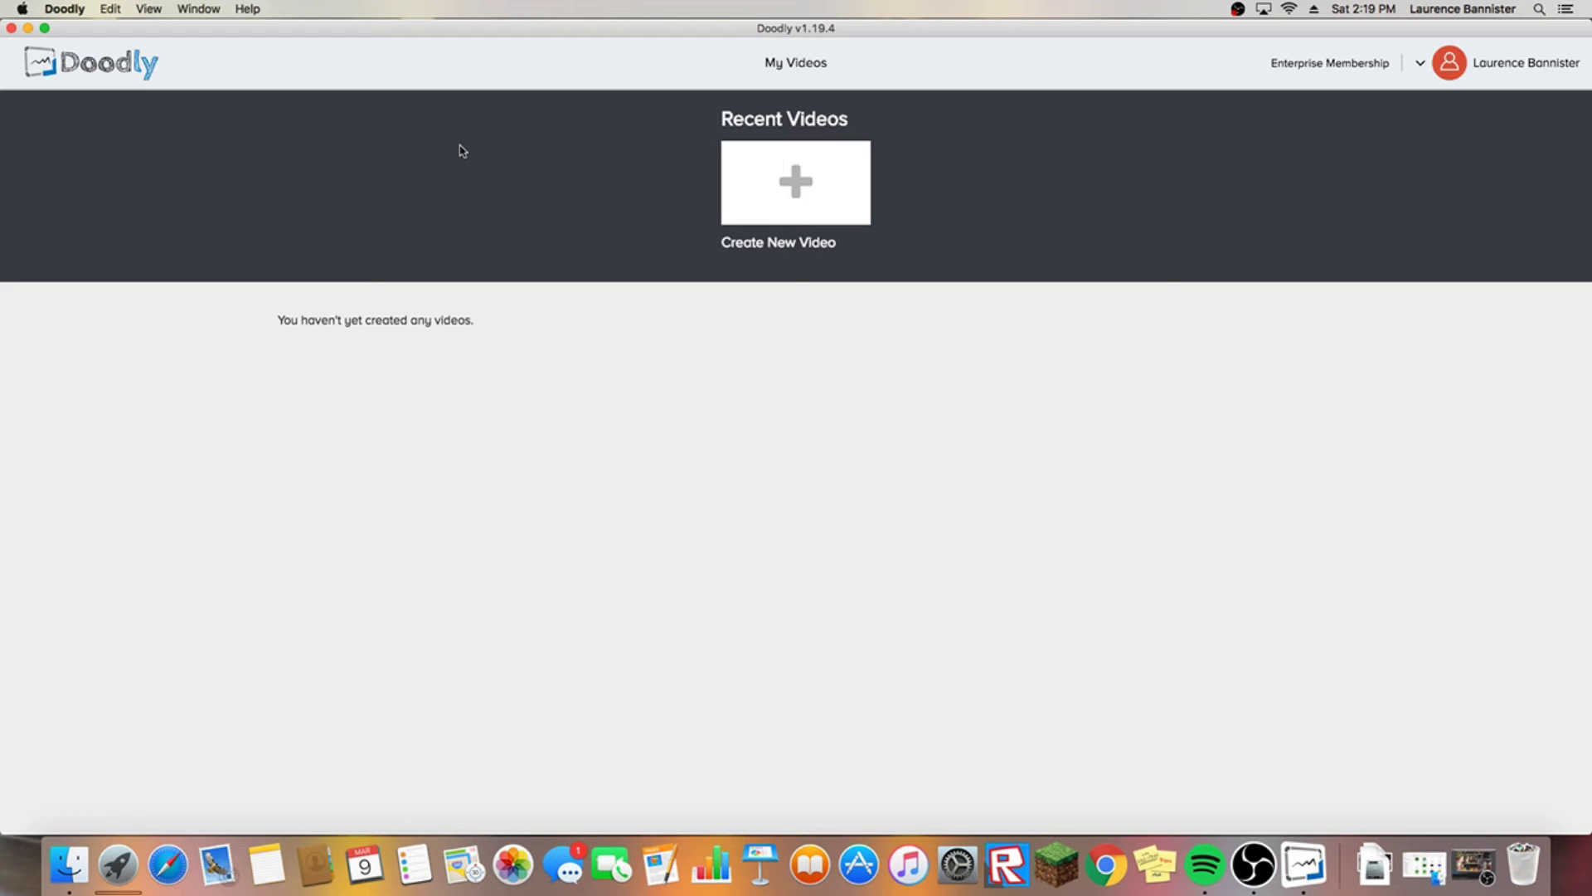
Start a new Doodly video with a custom background, setting its colour's G value to 256 (00FF00).
click(736, 187)
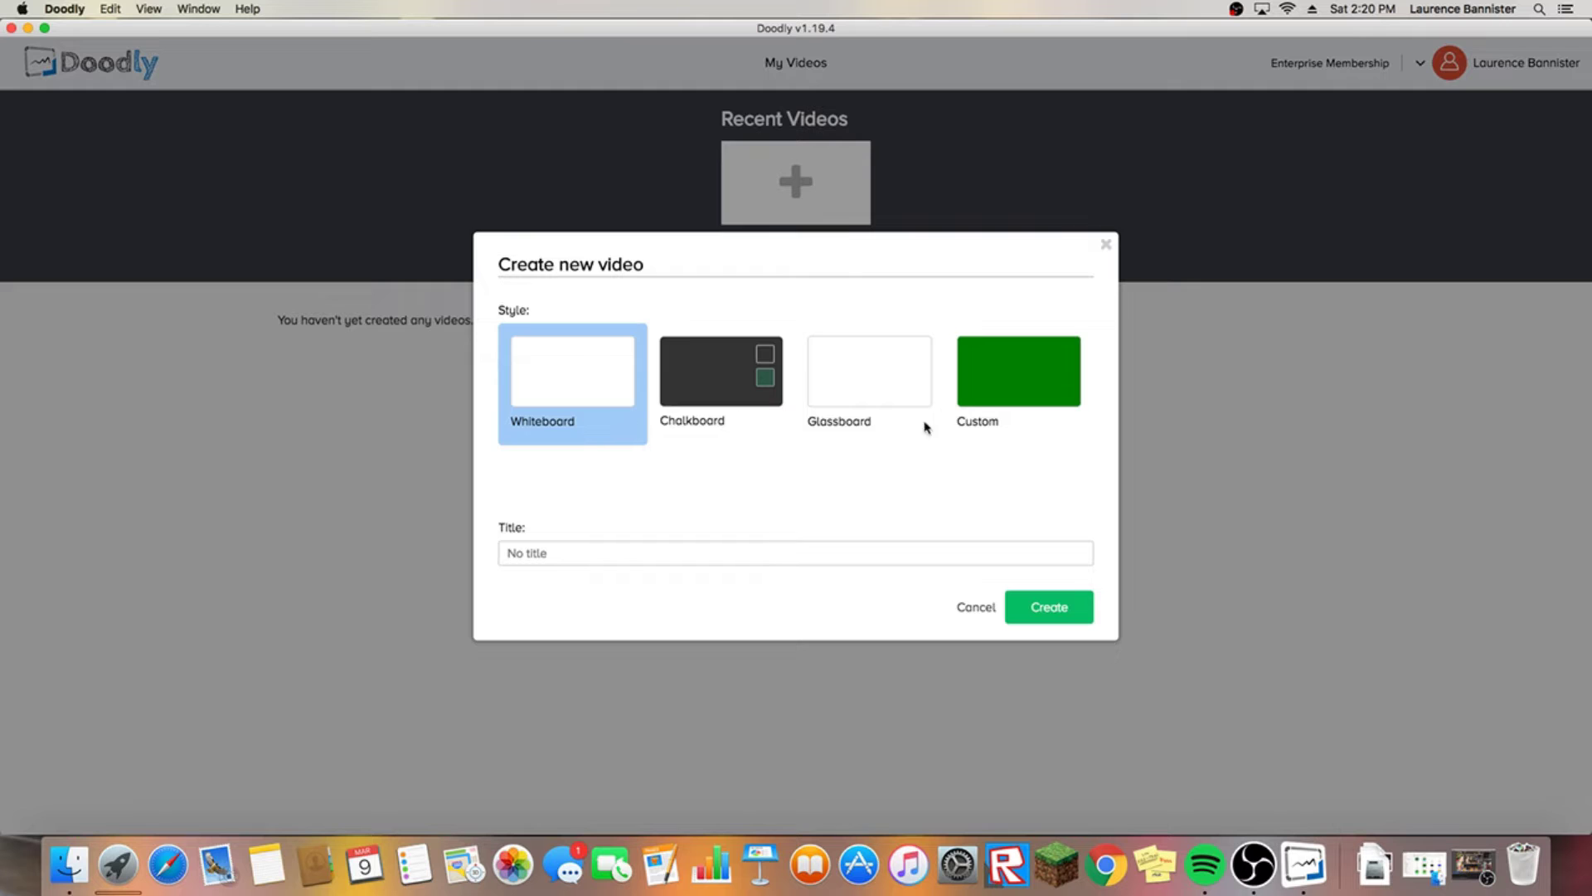
click(978, 395)
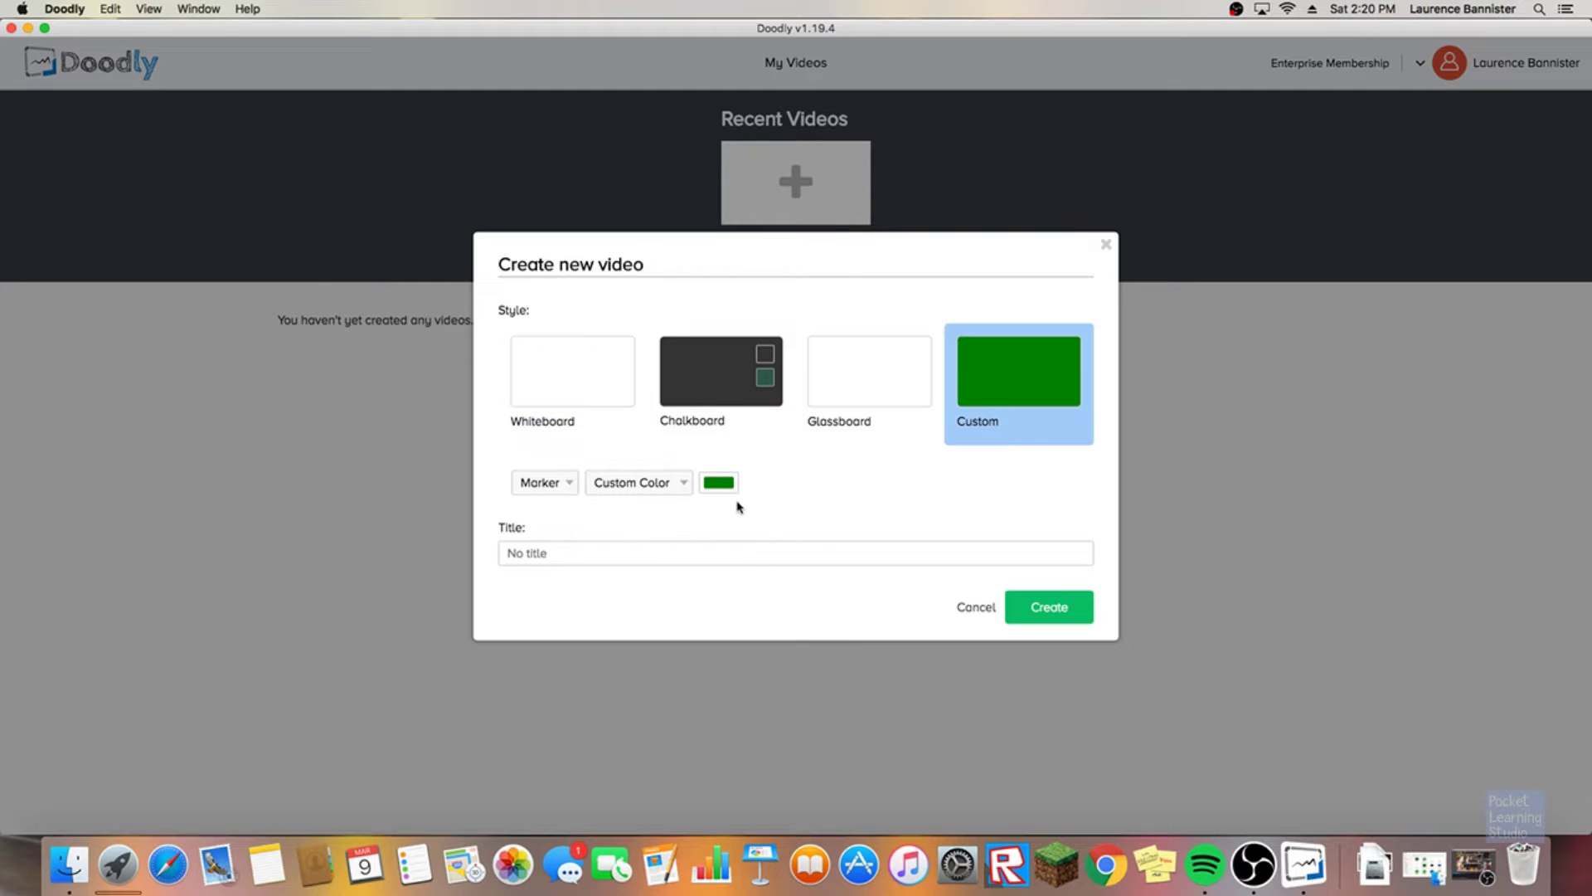
click(713, 491)
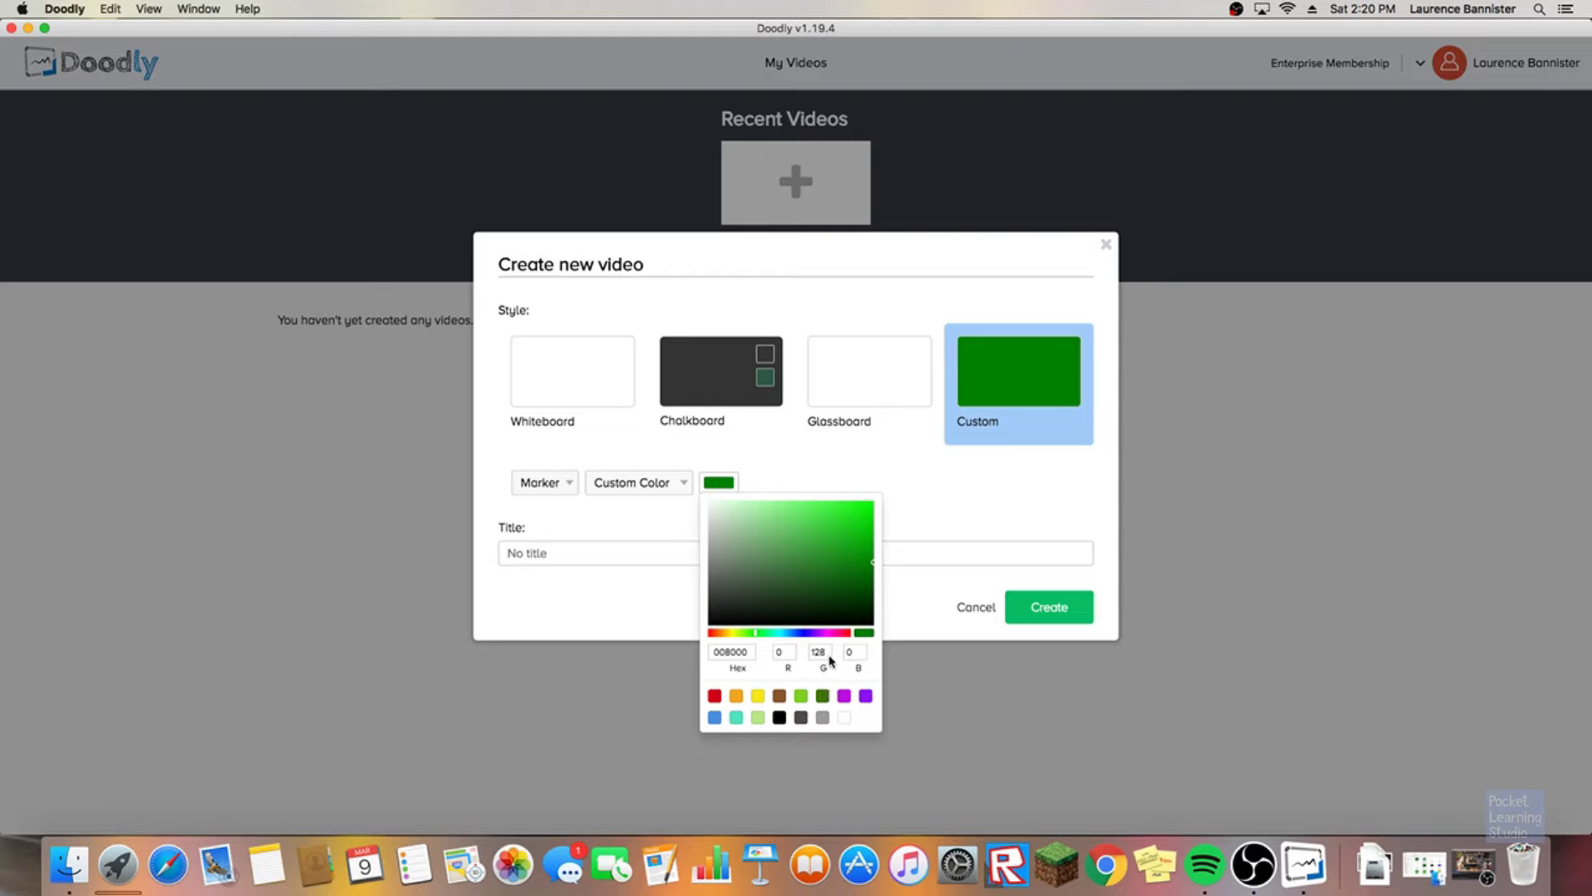
double_click(831, 654)
key(BackSpace)
text(256)
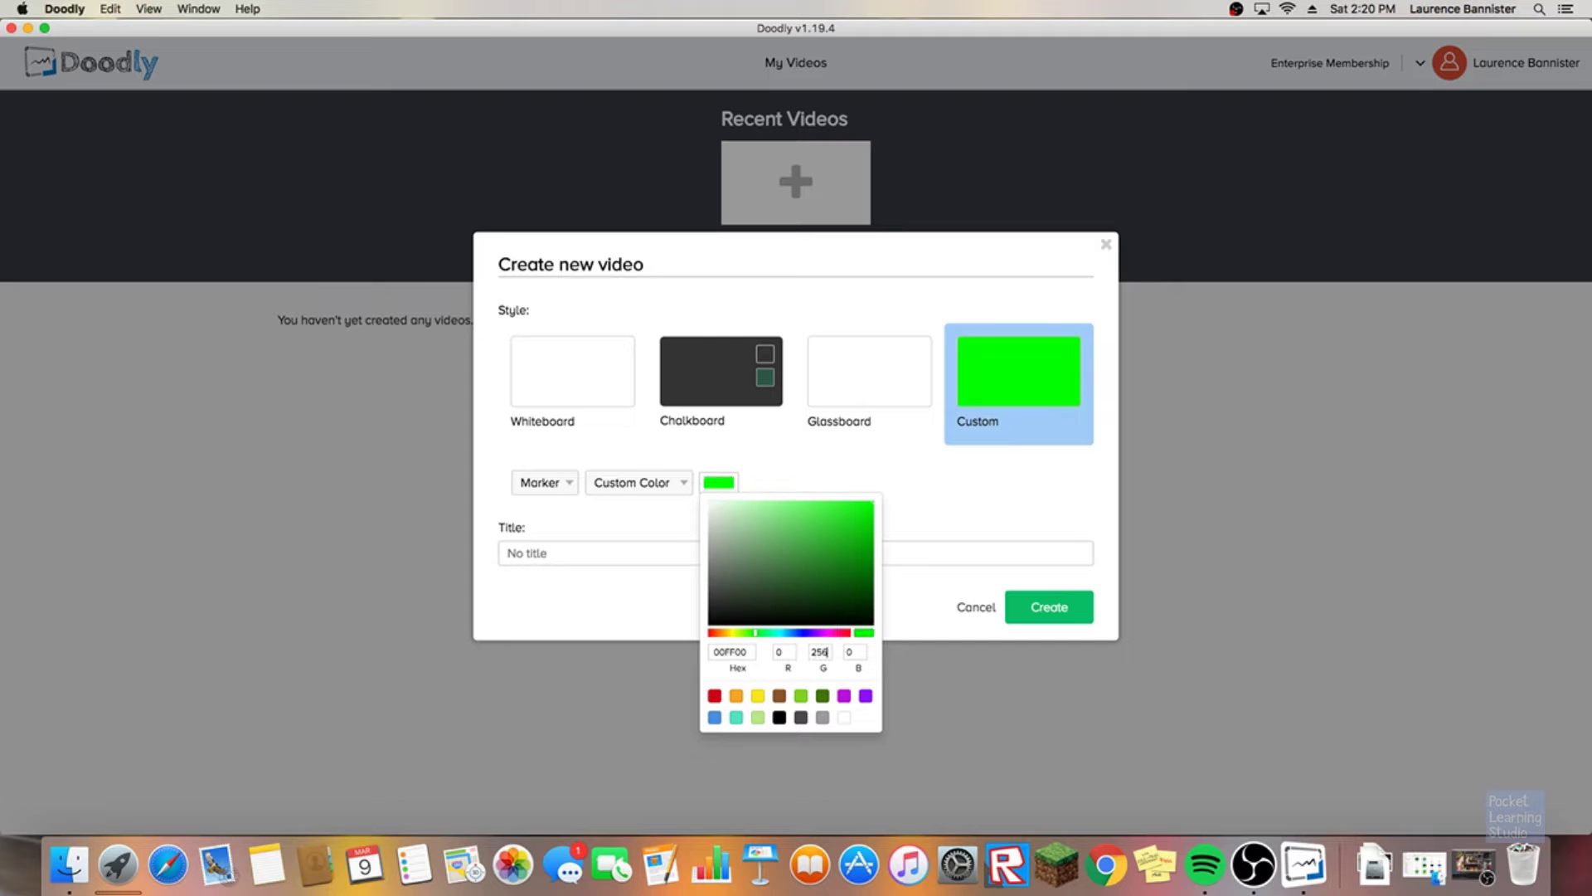
click(950, 523)
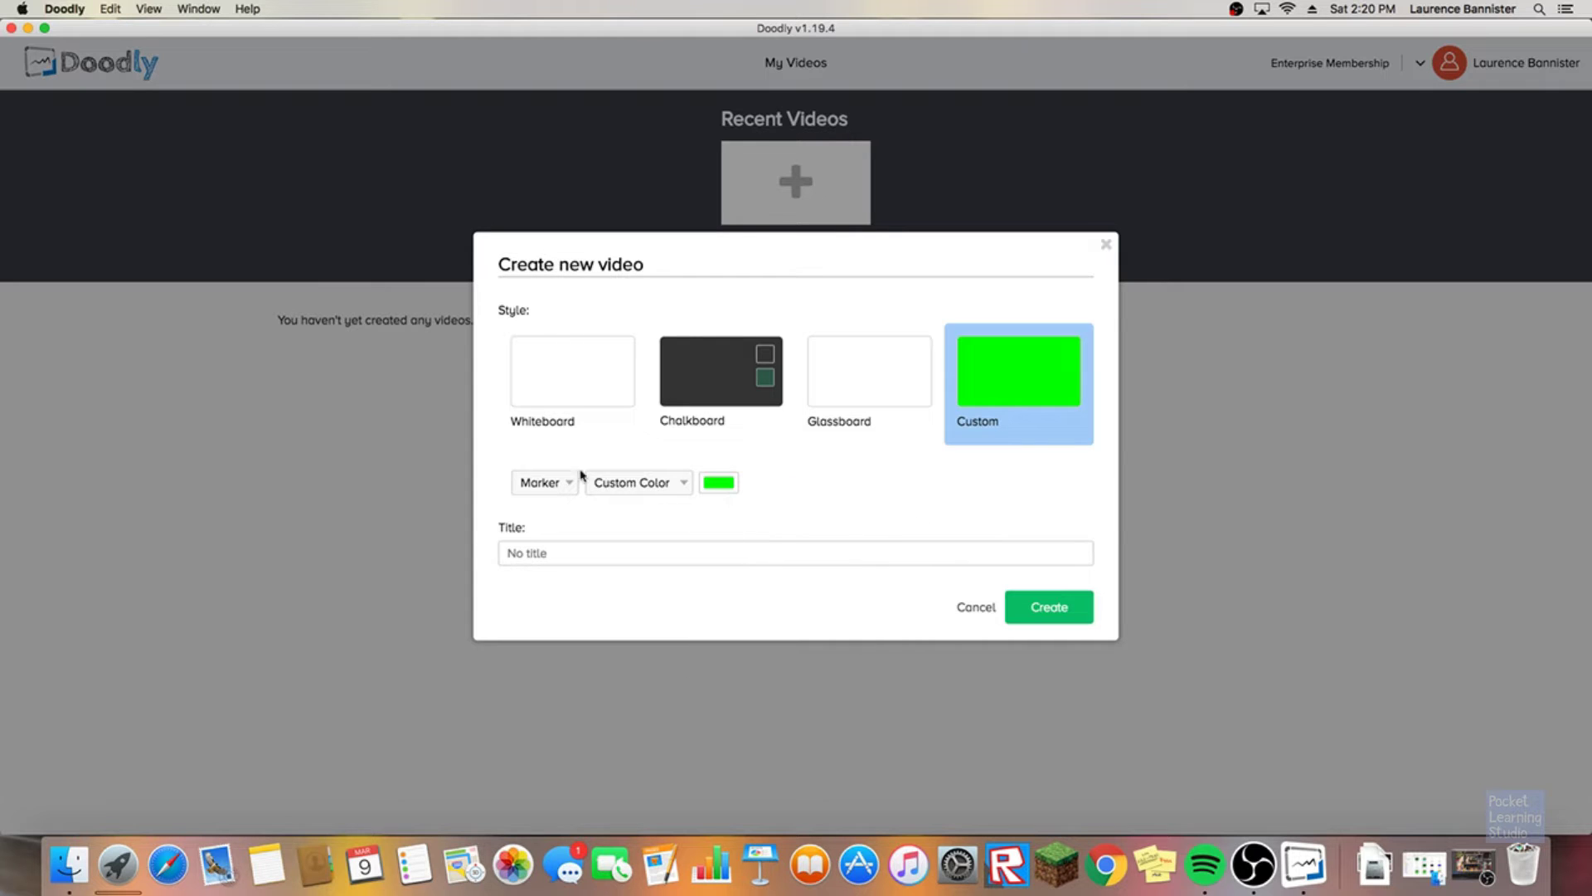
Keep Marker as the drawing style, title the video 'Chromatest' and create it.
click(539, 484)
click(539, 485)
click(622, 562)
text(Chromatest)
click(1028, 609)
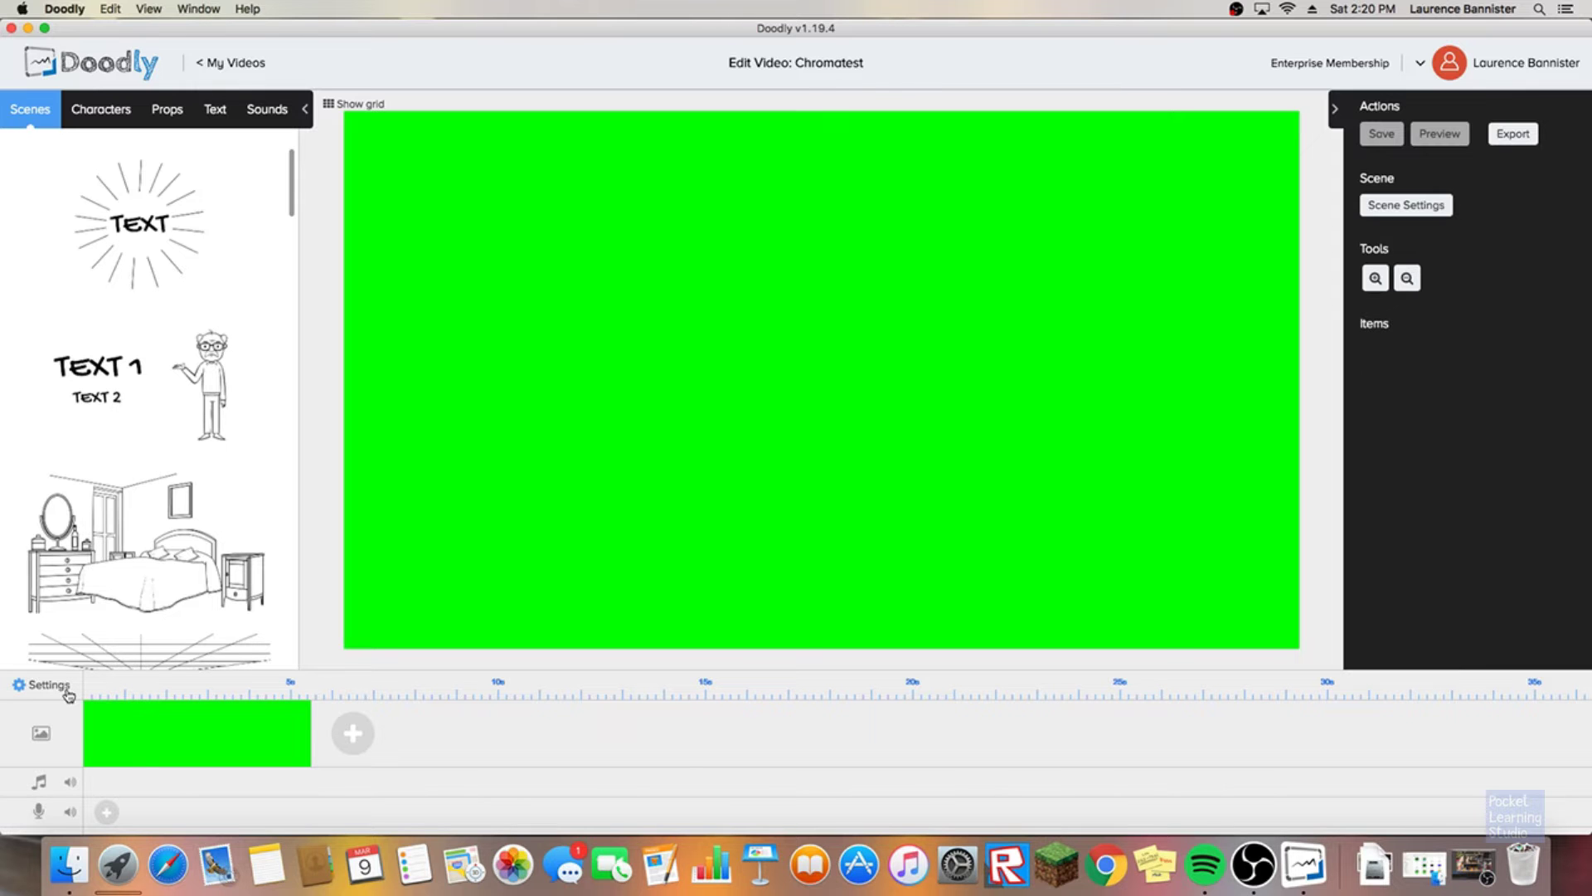
In the video settings, choose NO HAND from the Custom hand strip and apply.
click(69, 693)
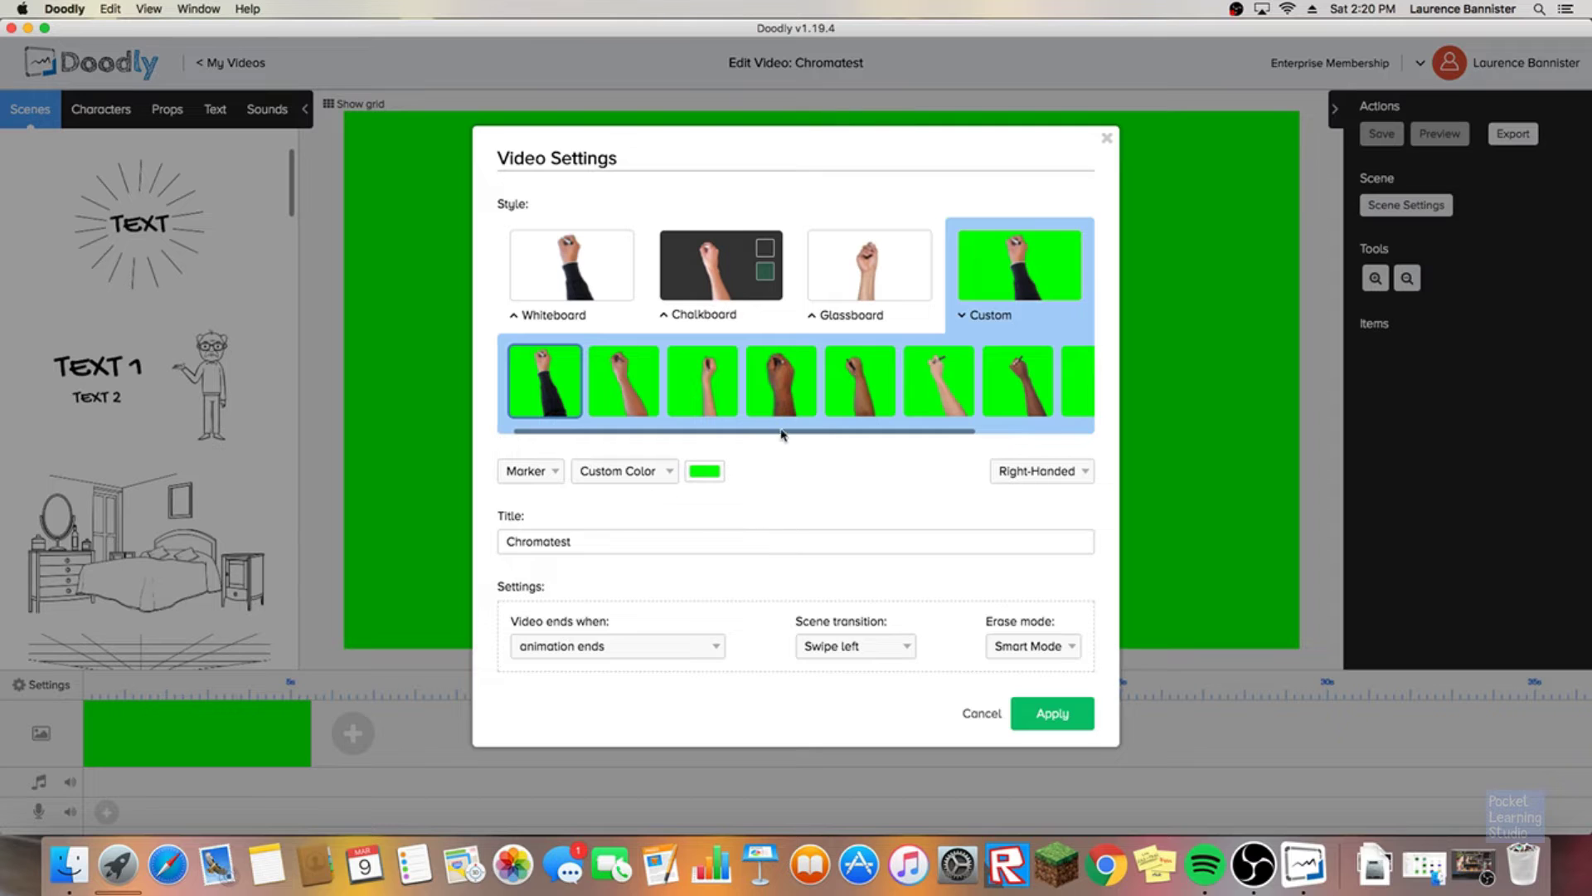
drag(784, 431, 908, 454)
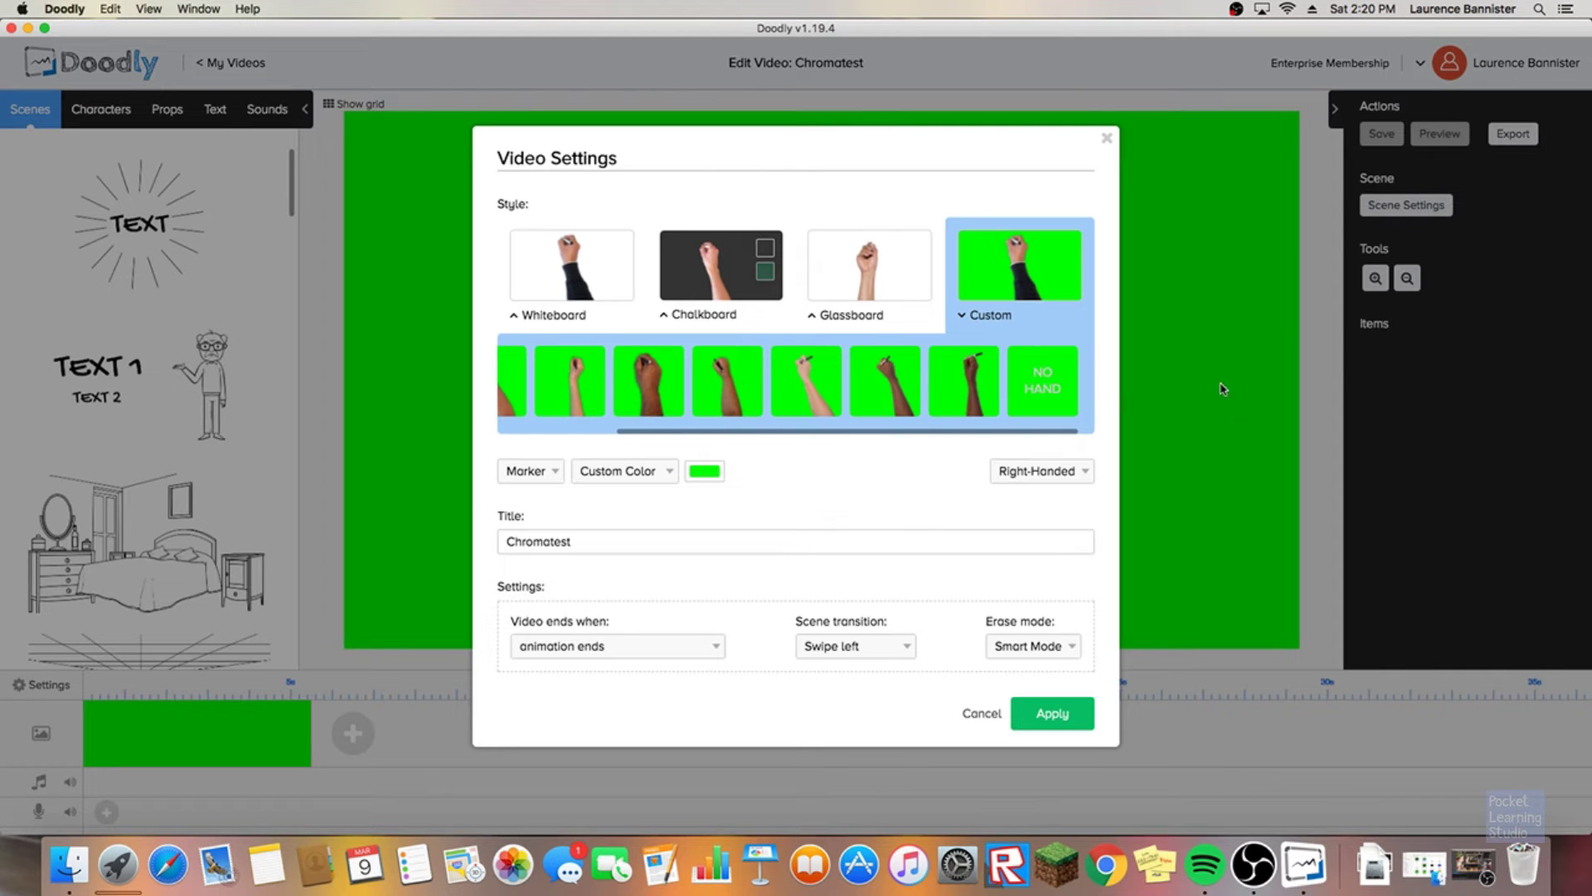
click(1055, 397)
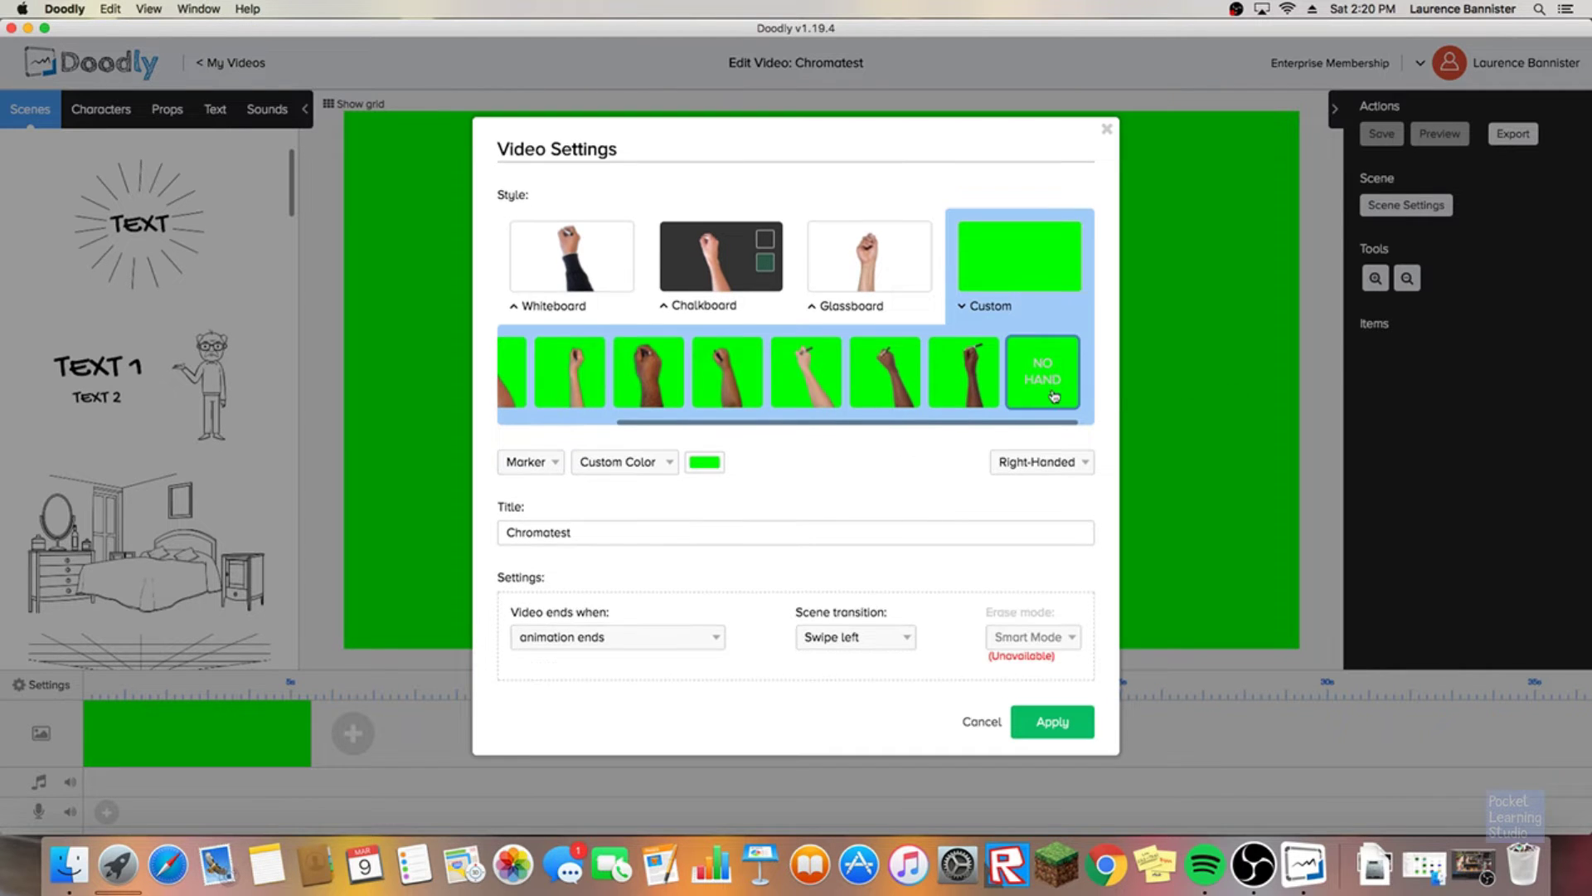
click(1053, 720)
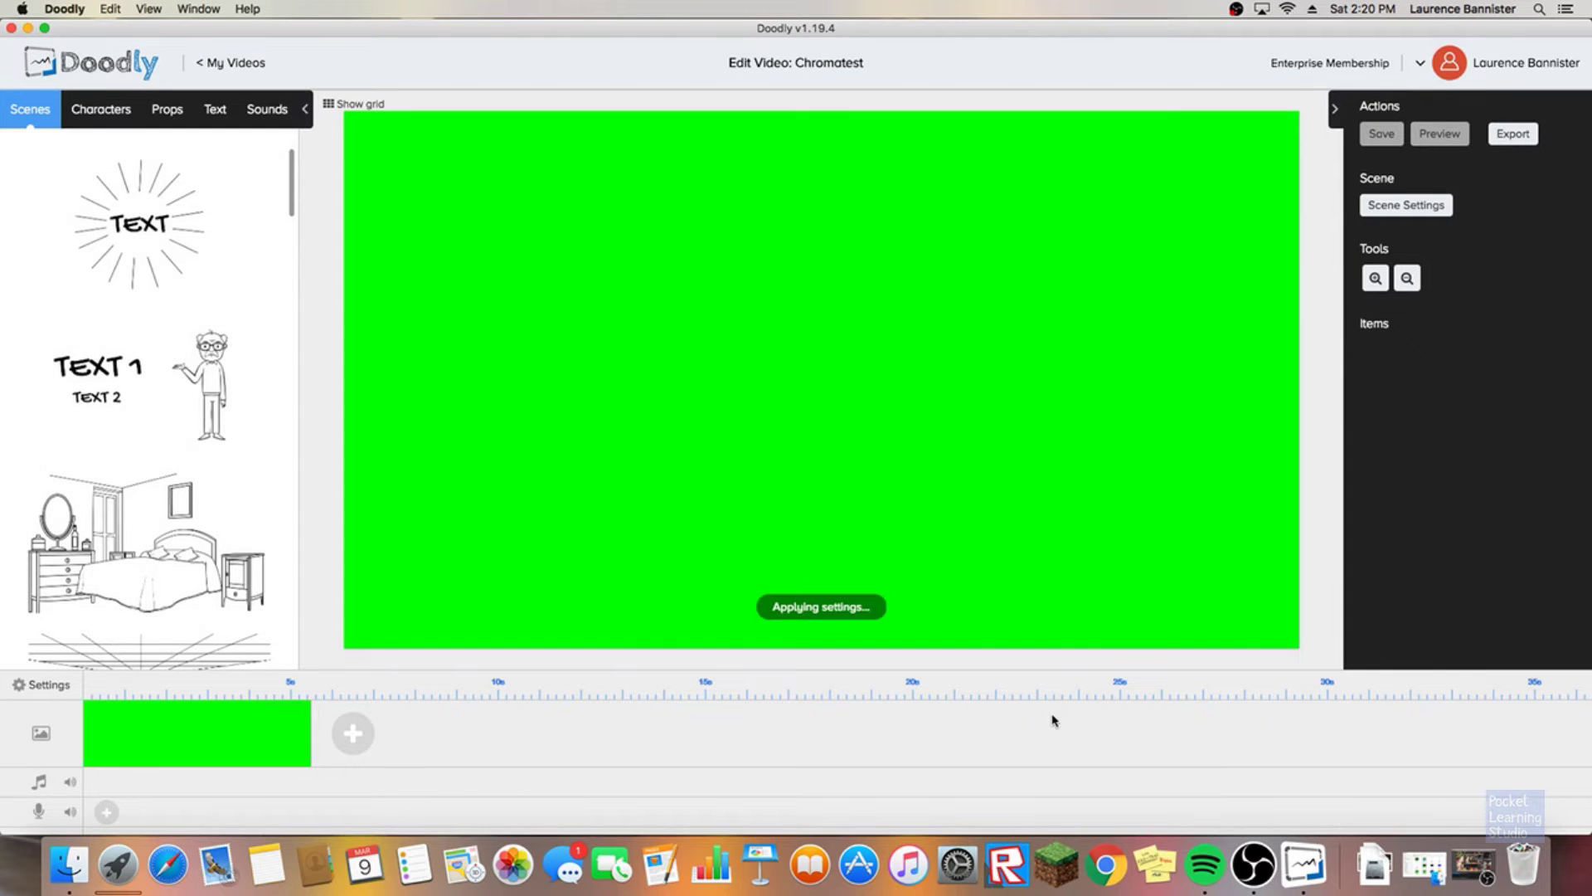
Add the TEXT 1/TEXT 2 presenter scene plus a second sunburst TEXT scene, then preview them.
click(207, 404)
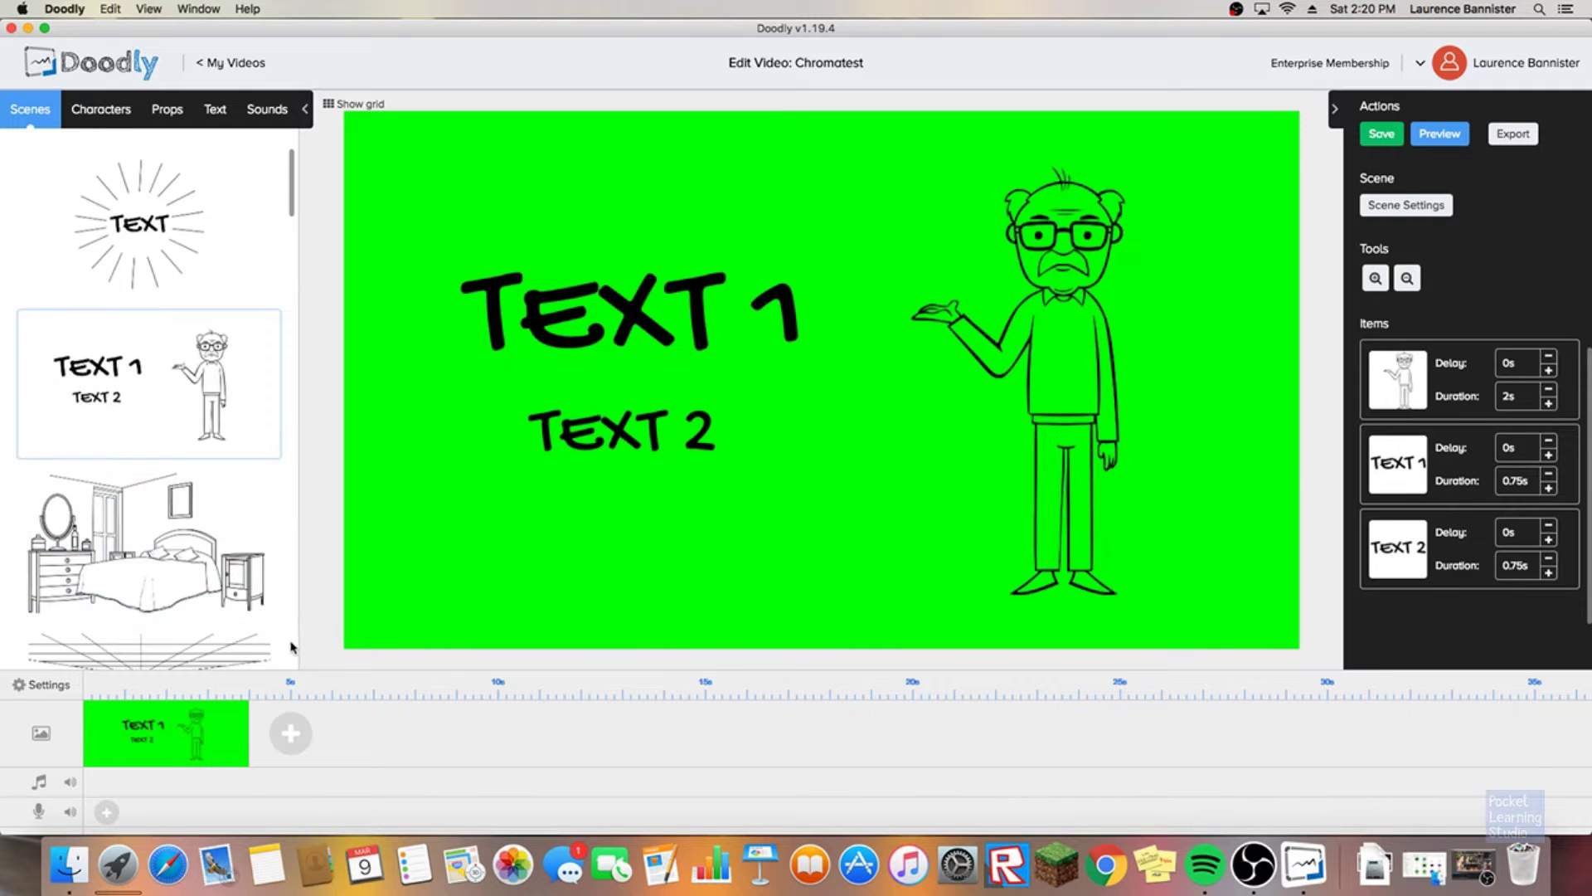
click(290, 733)
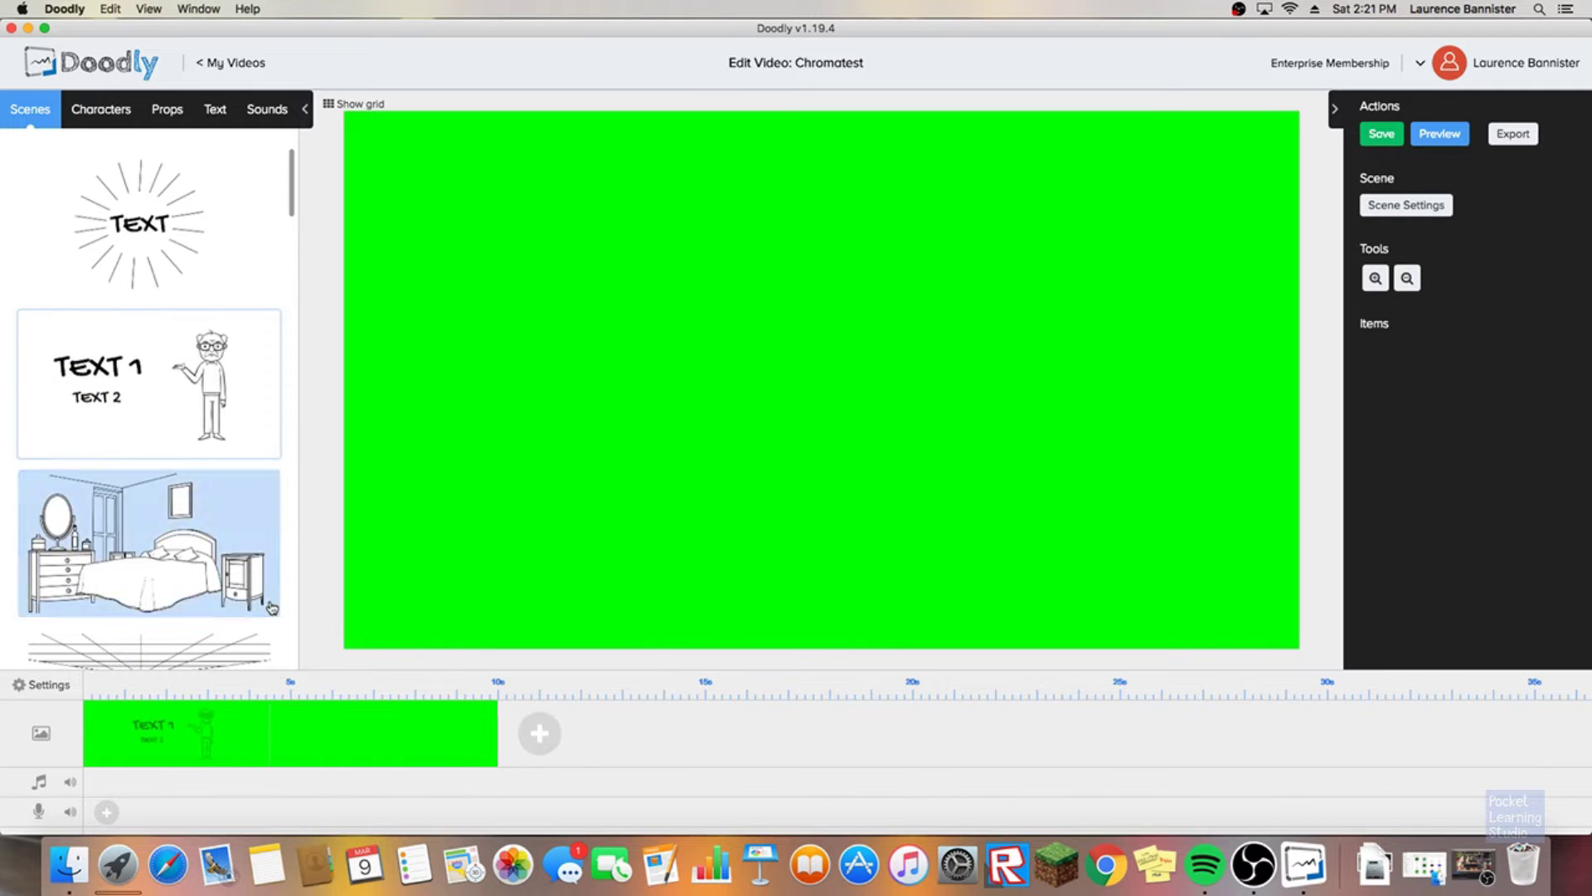
click(196, 282)
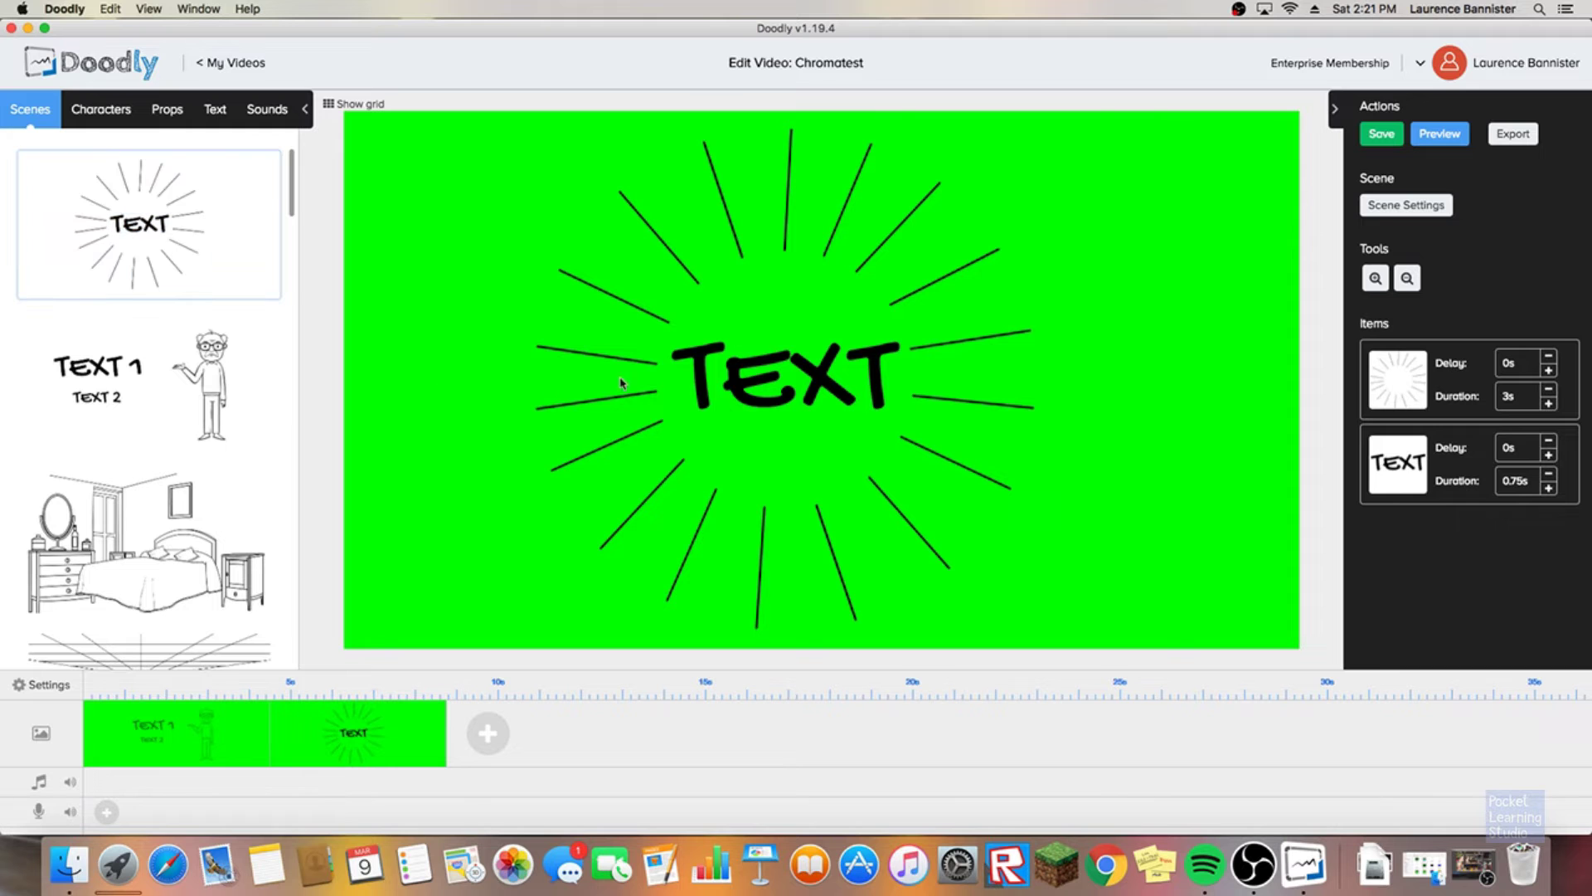
click(1428, 141)
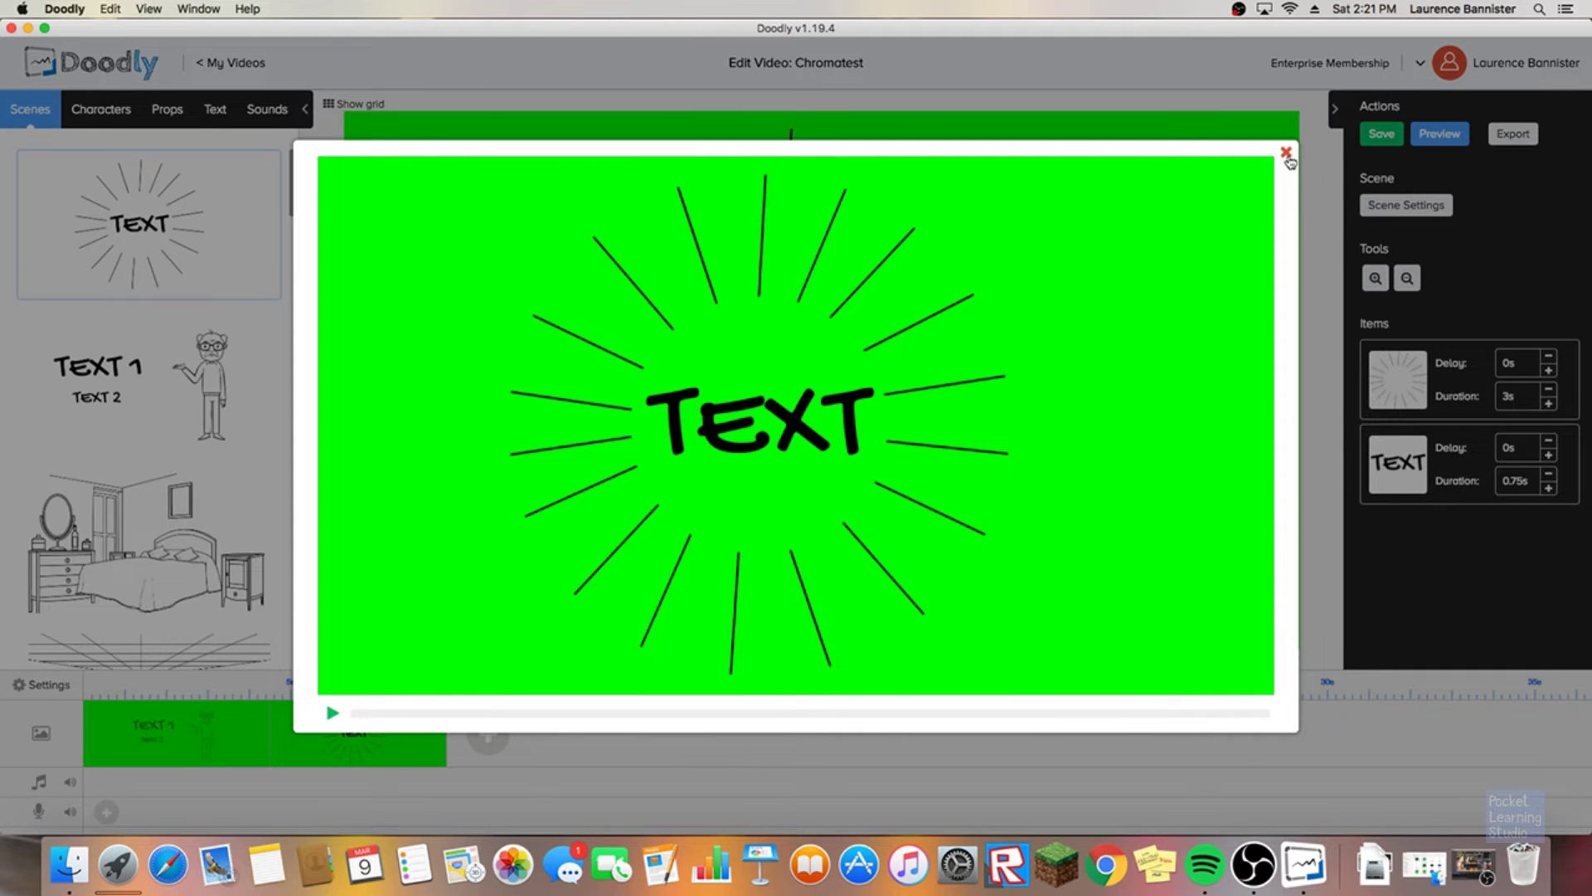
click(1287, 154)
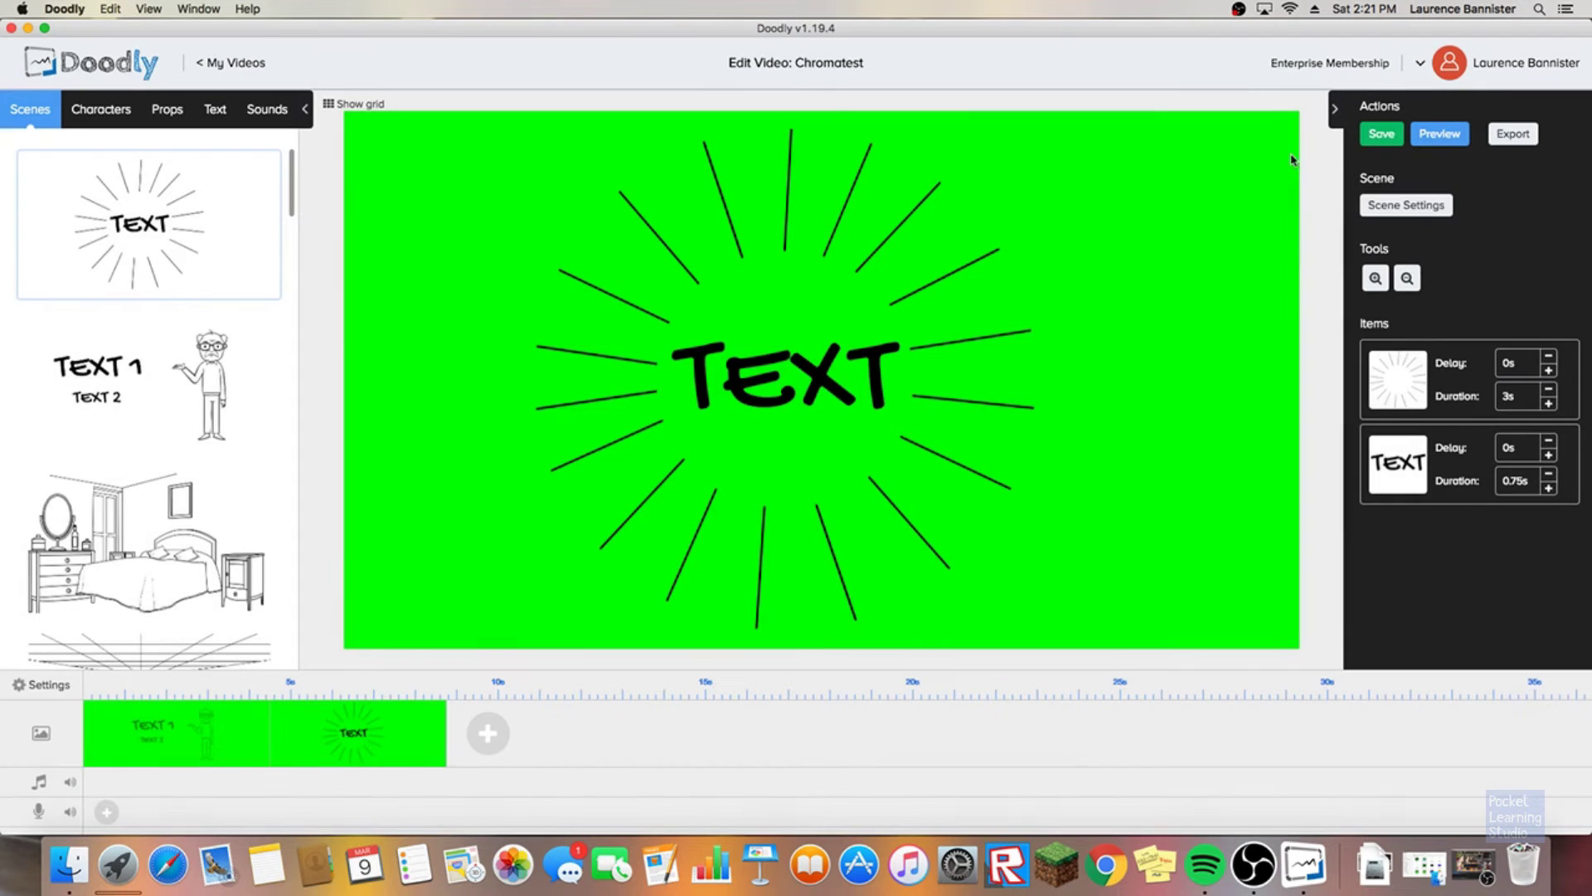
Export Chromatest with Resolution 1080p and FPS 24.
click(1493, 137)
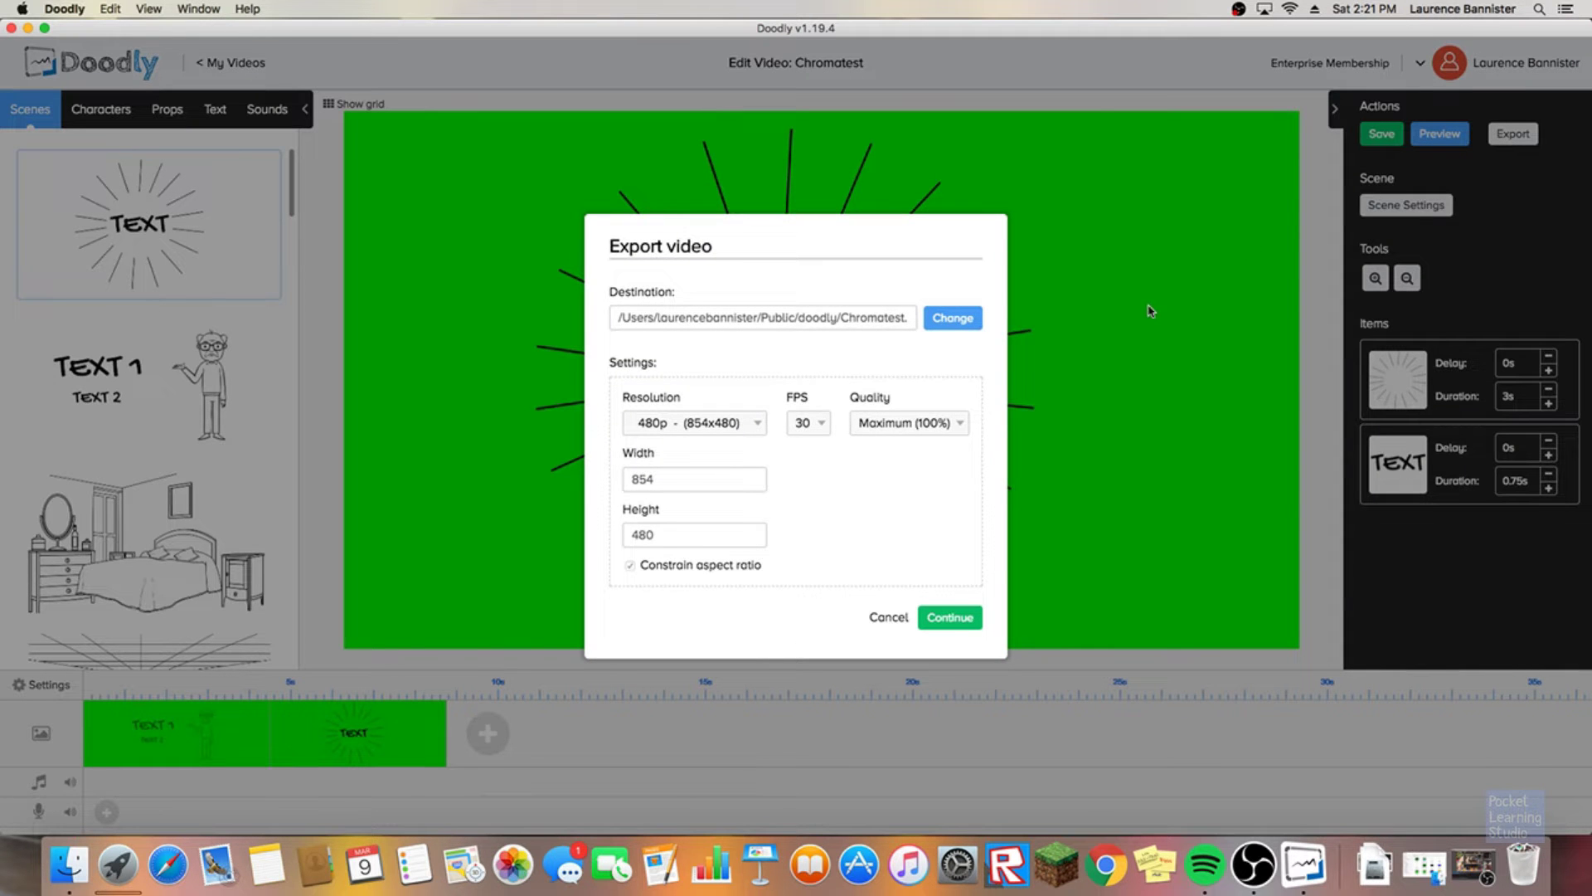
click(743, 424)
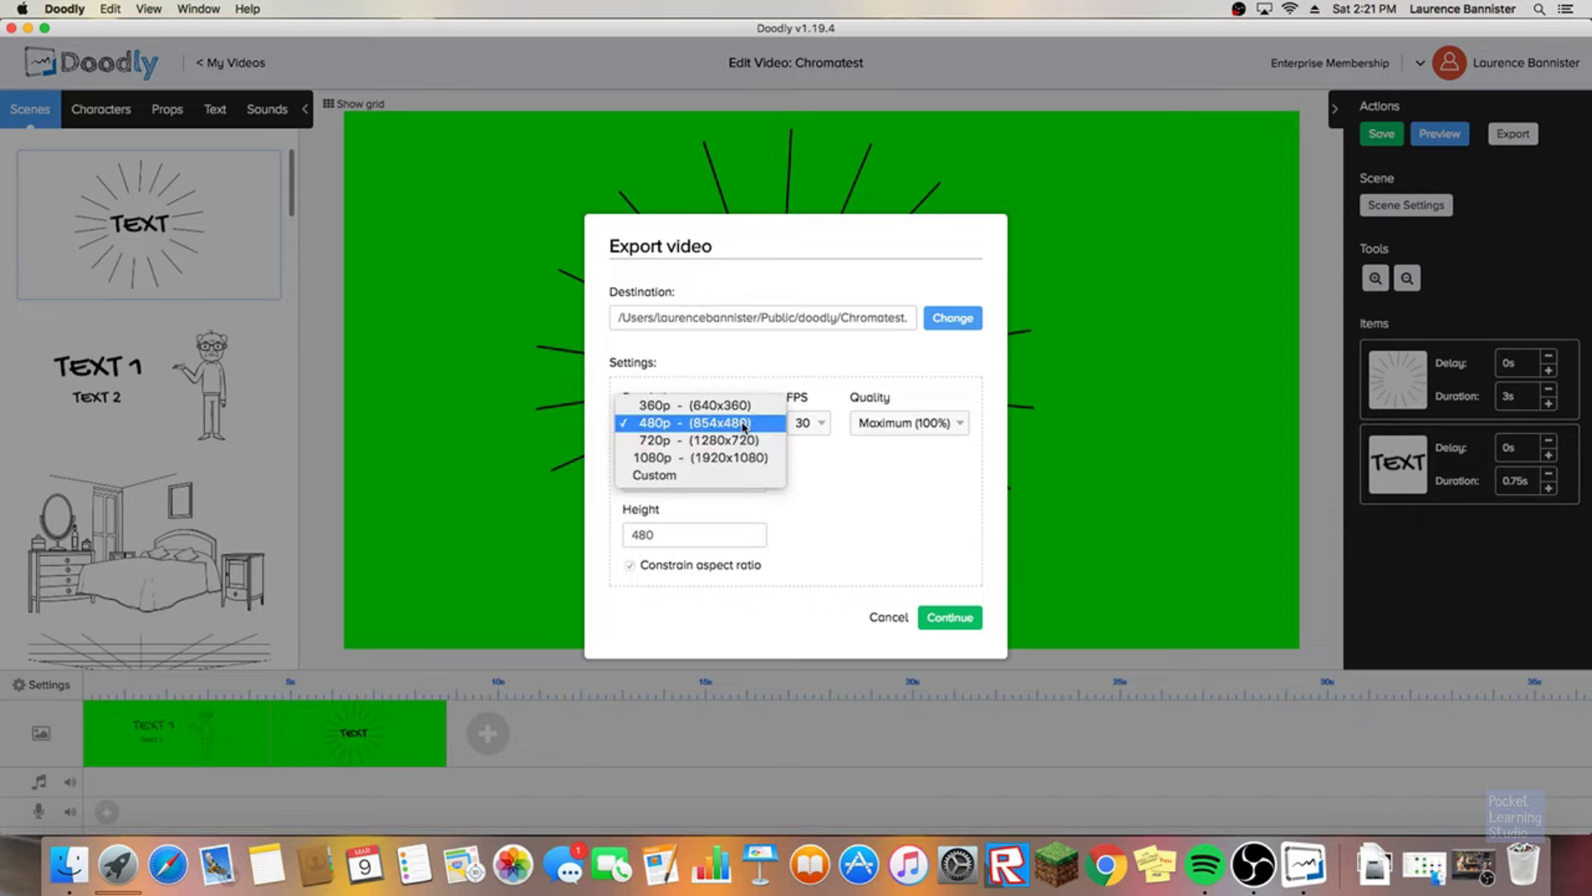
click(738, 455)
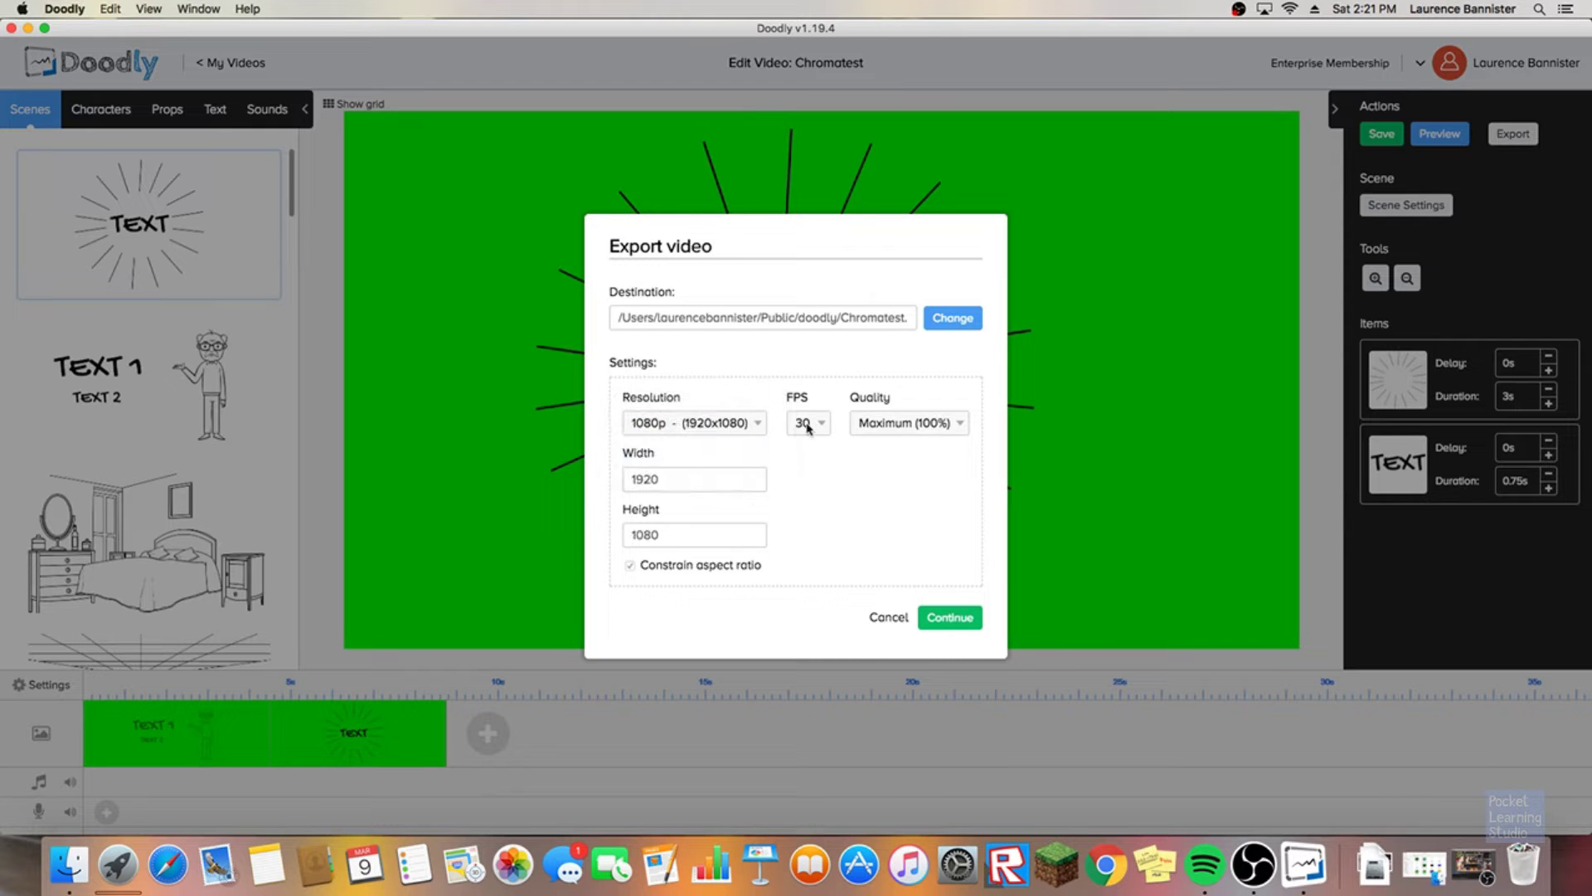
click(802, 424)
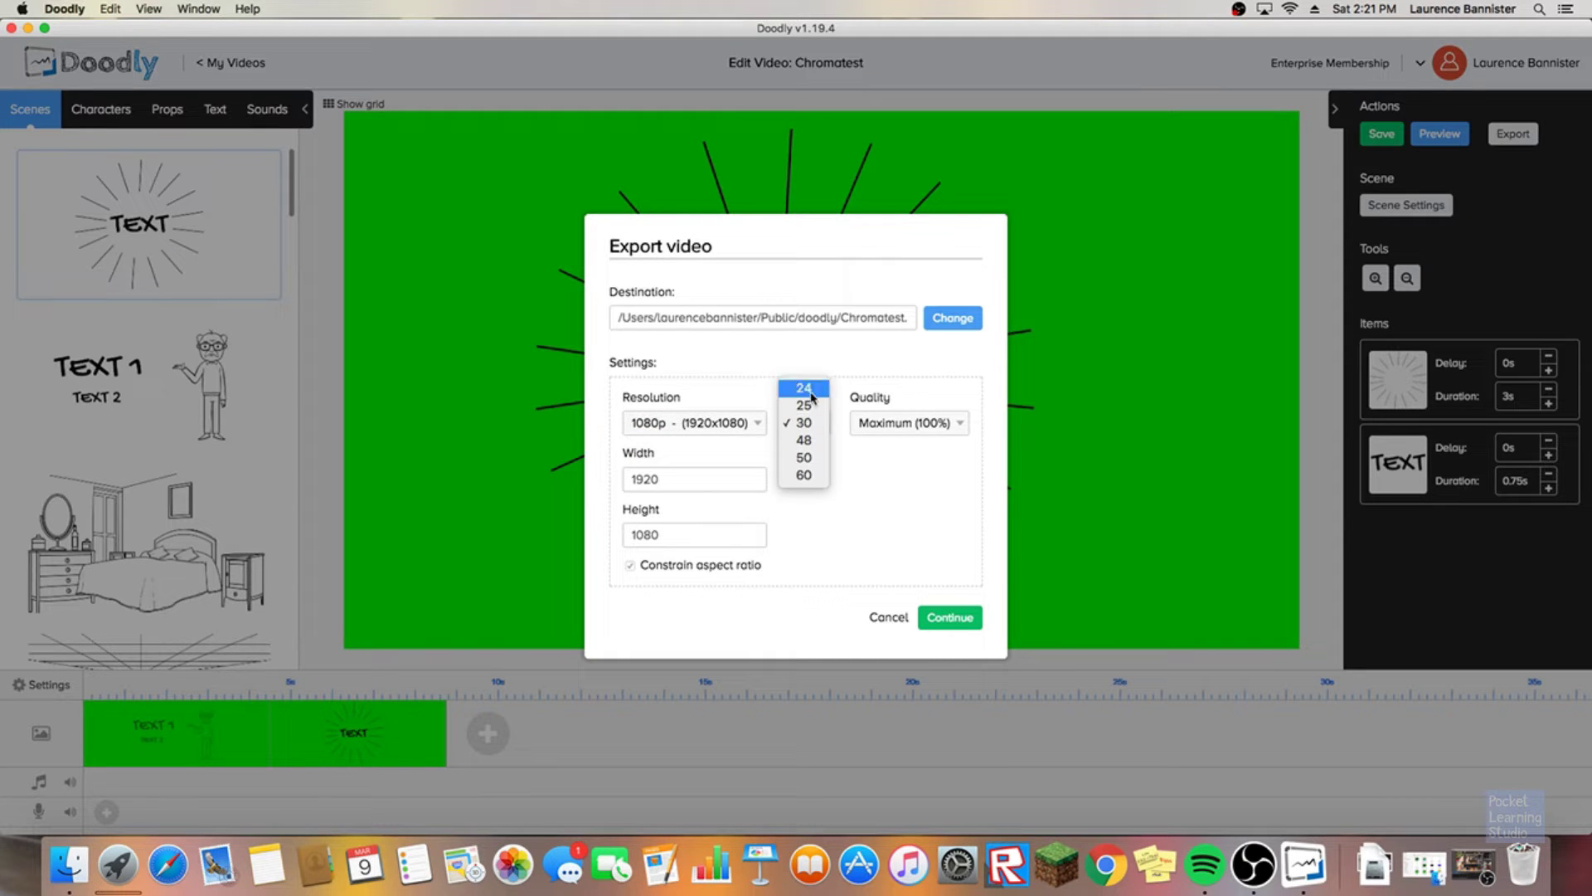
click(812, 397)
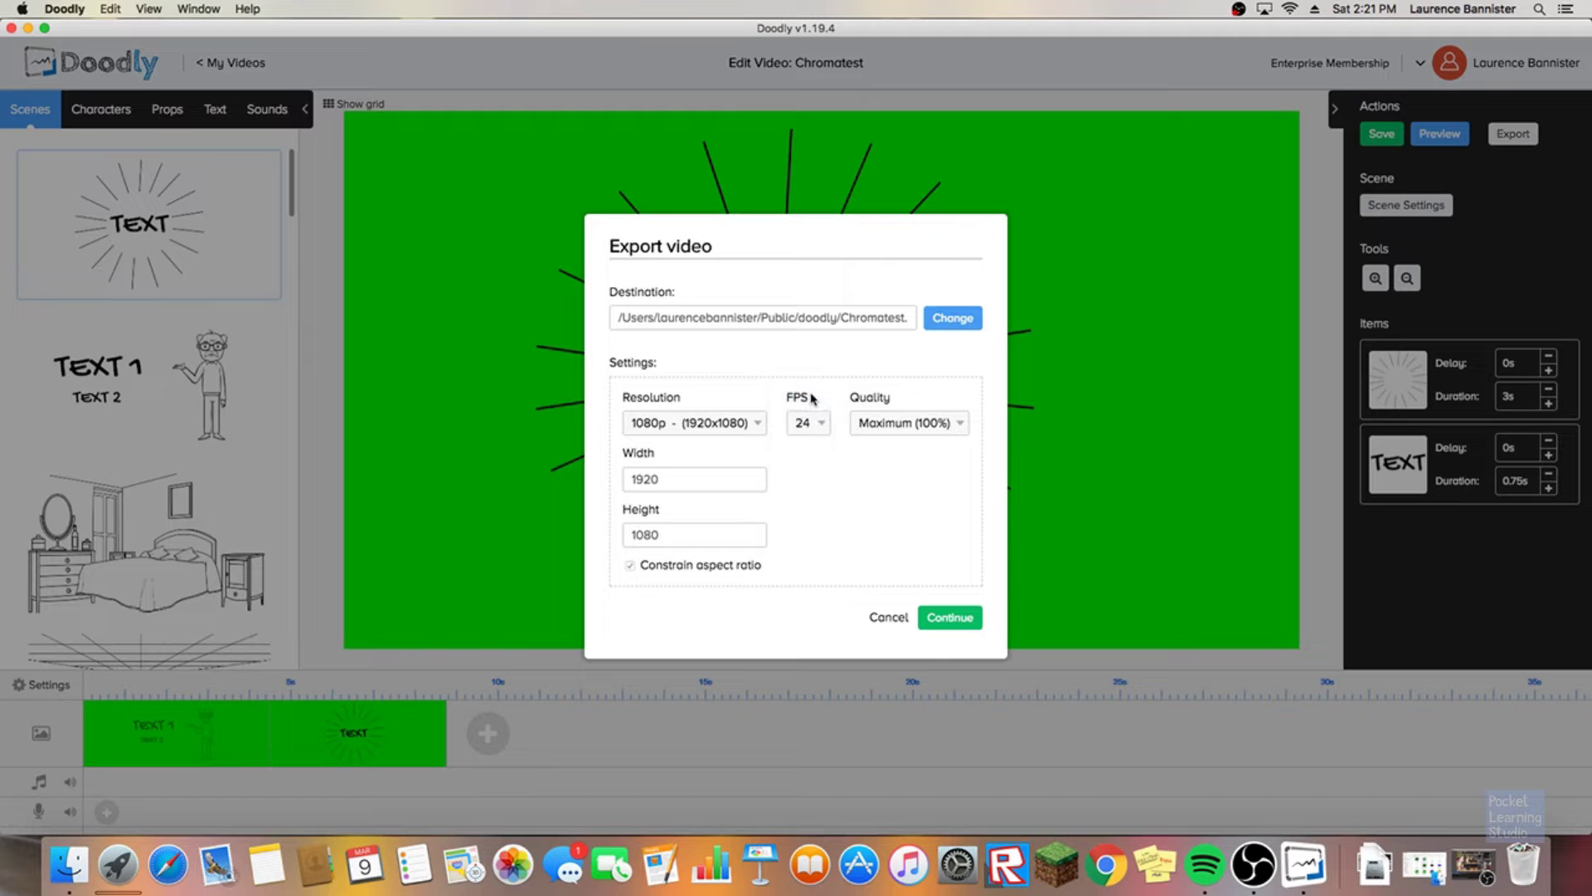
click(951, 624)
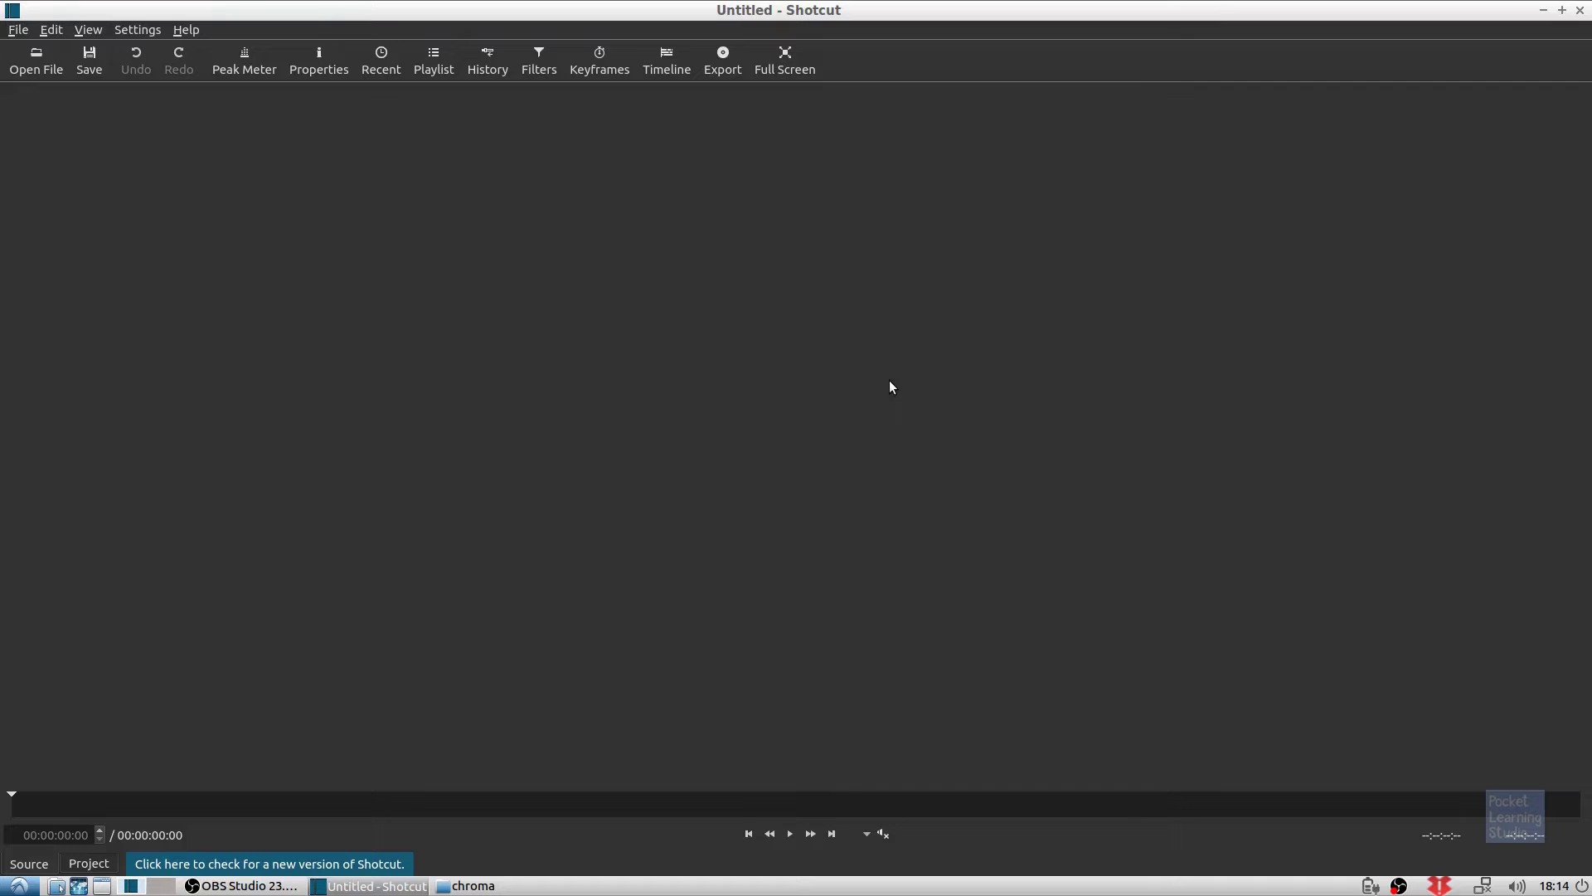
Show Shotcut's Playlist, Filters and Timeline panels, leaving the side panel on Playlist.
click(437, 70)
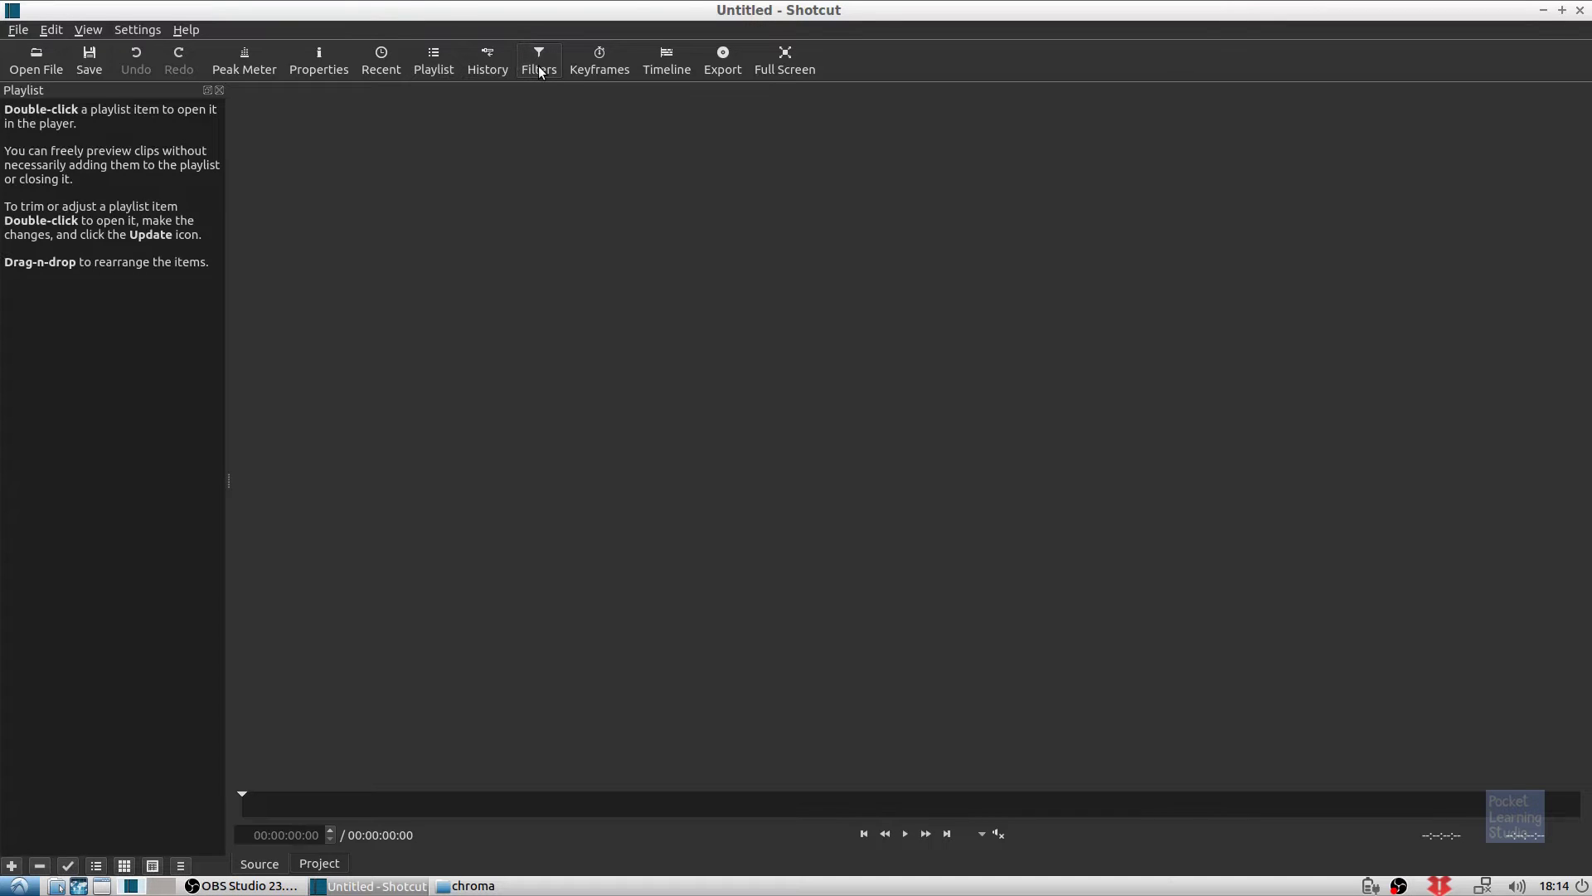
click(539, 70)
click(673, 55)
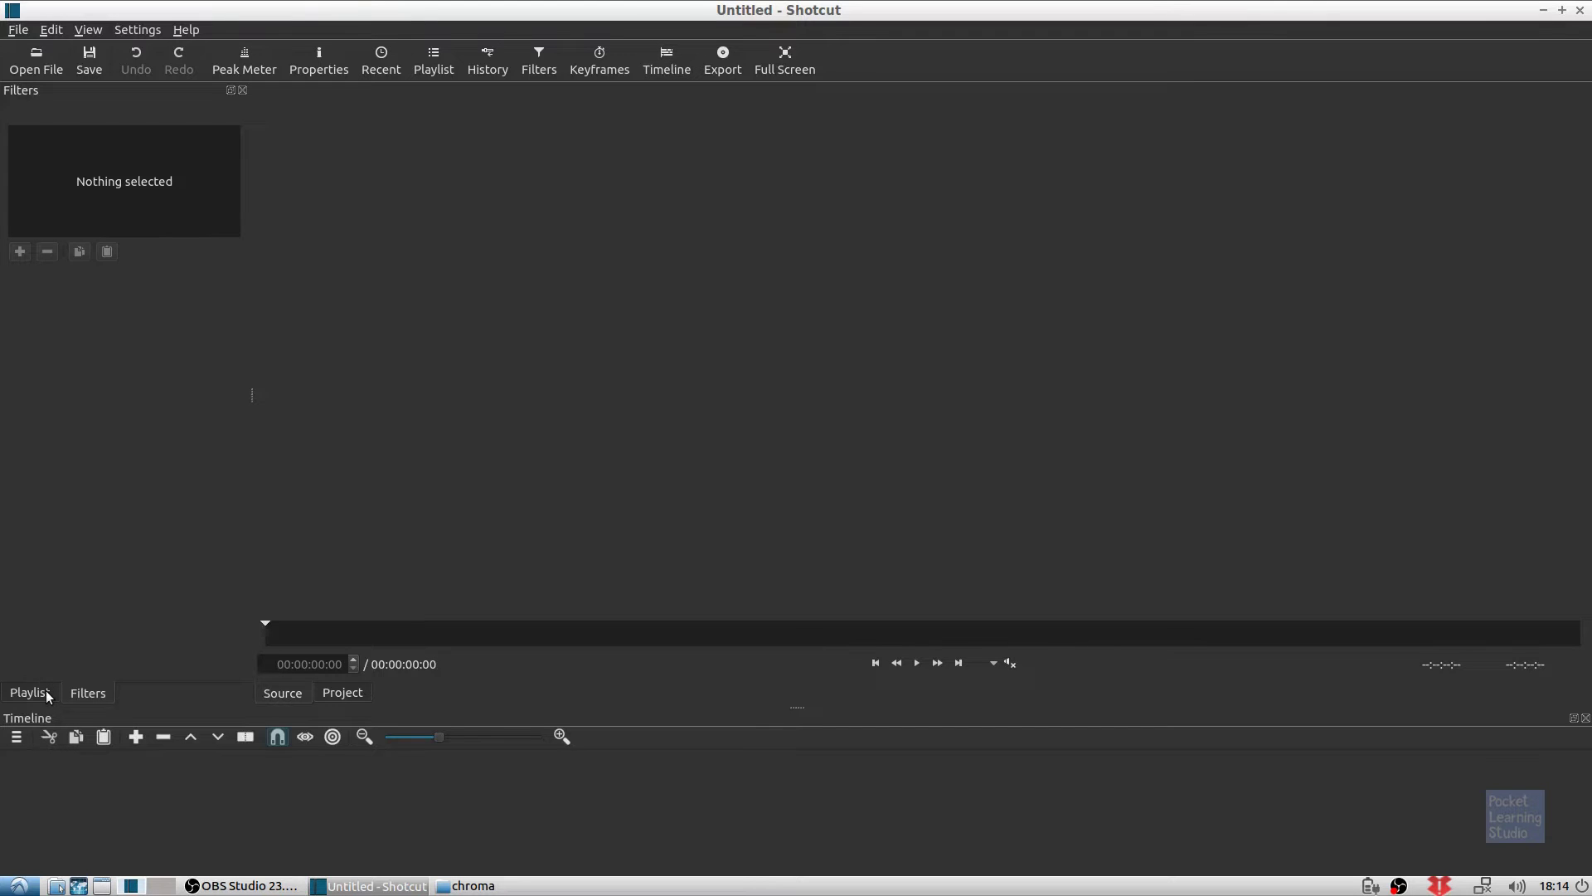
click(30, 692)
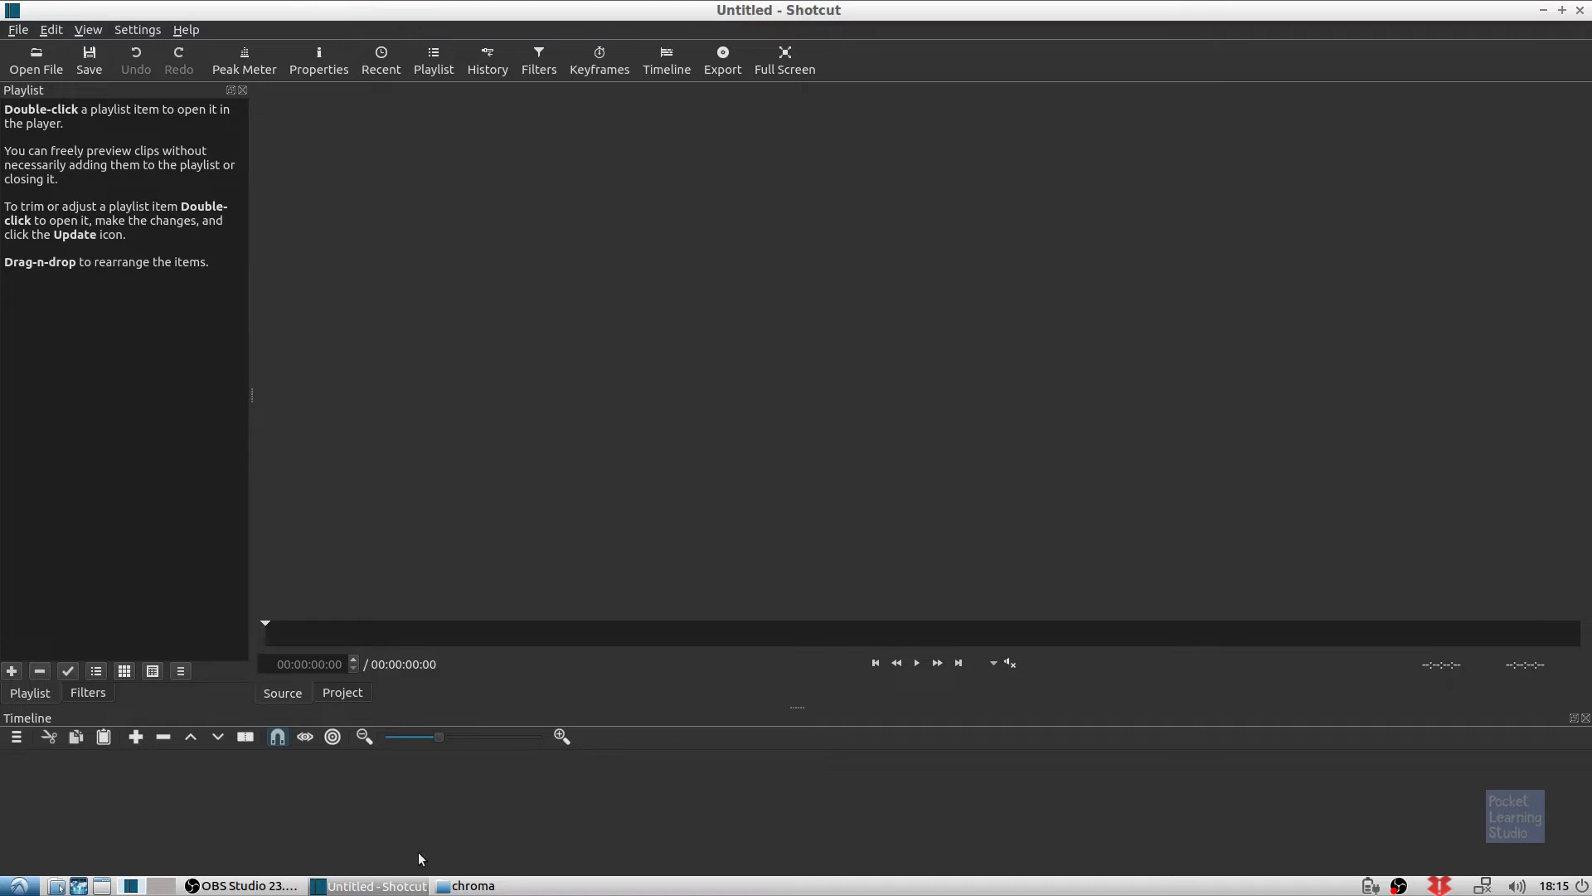
Drag background.mp4 and Chromatest.mp4 from the chroma folder into the playlist and show the first frame.
click(479, 886)
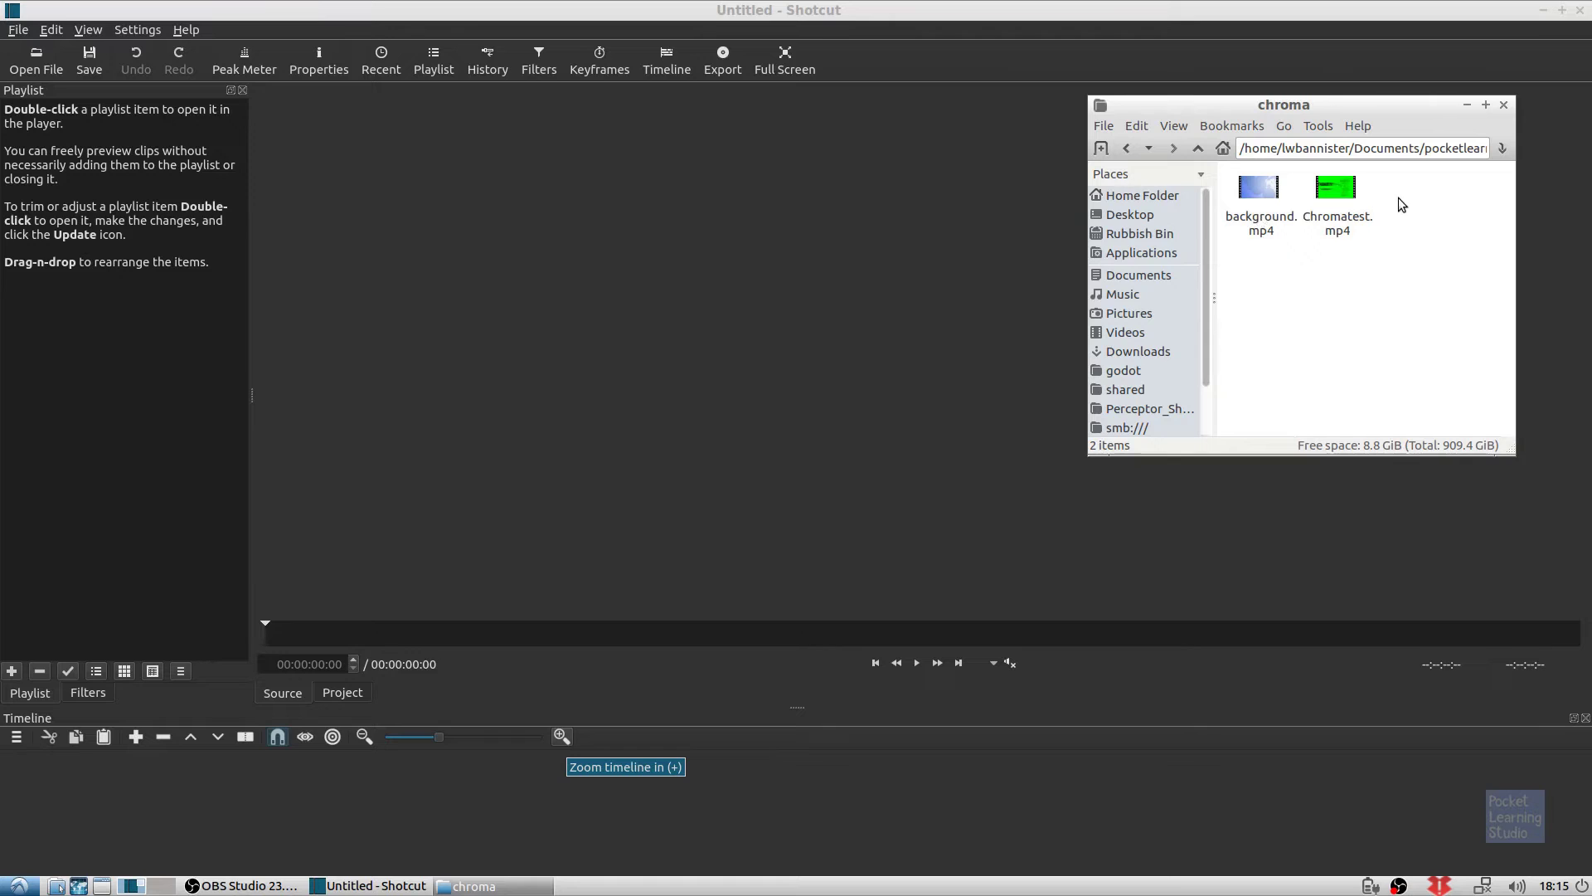
drag(1392, 208, 138, 242)
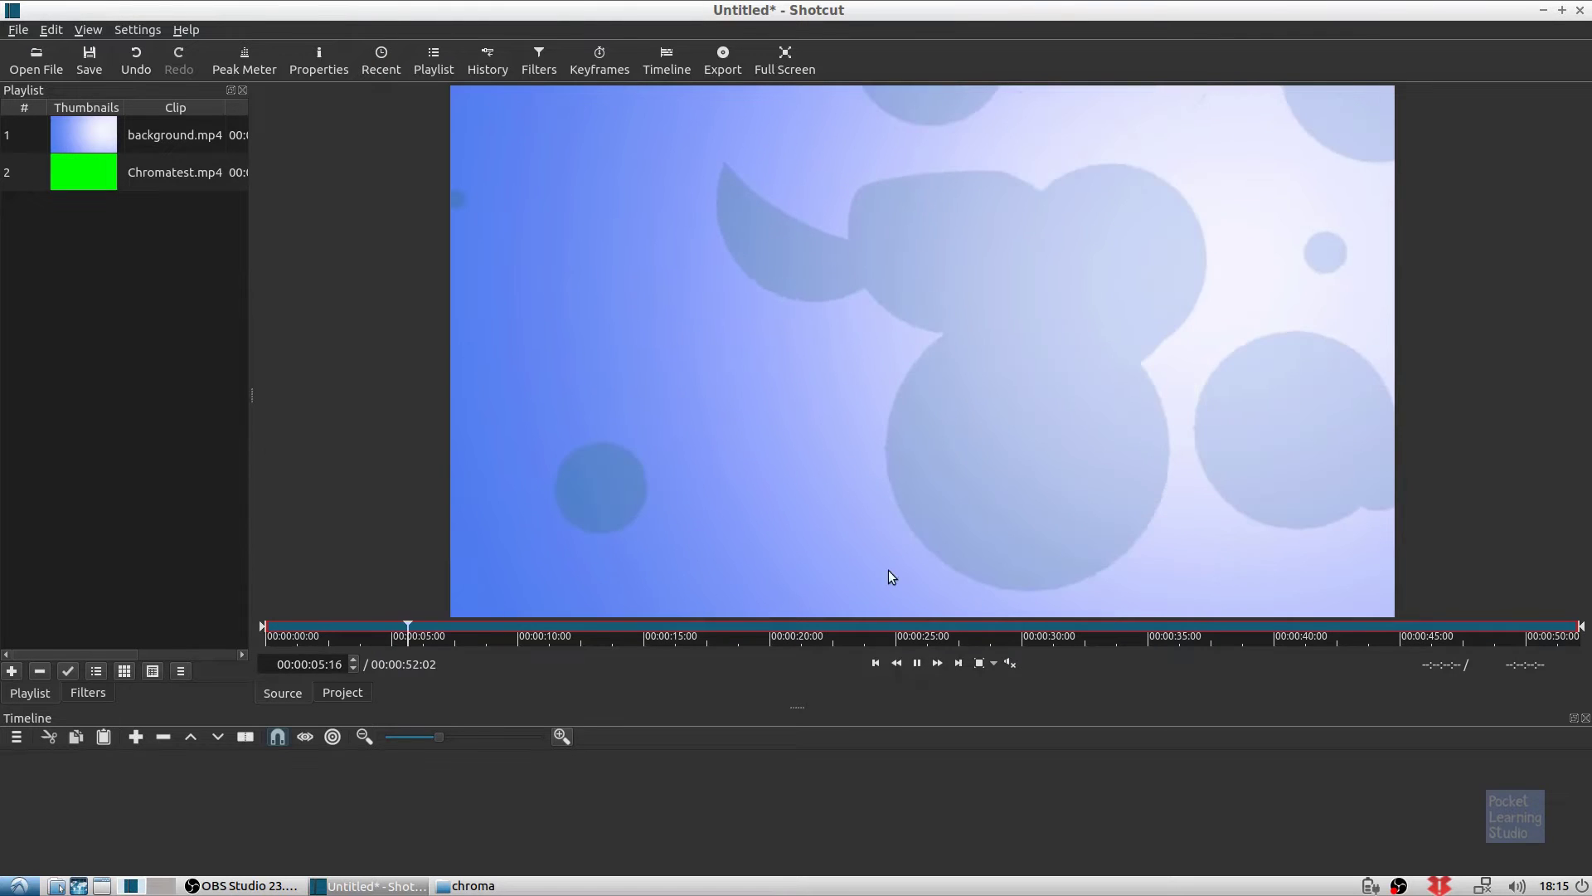
click(915, 668)
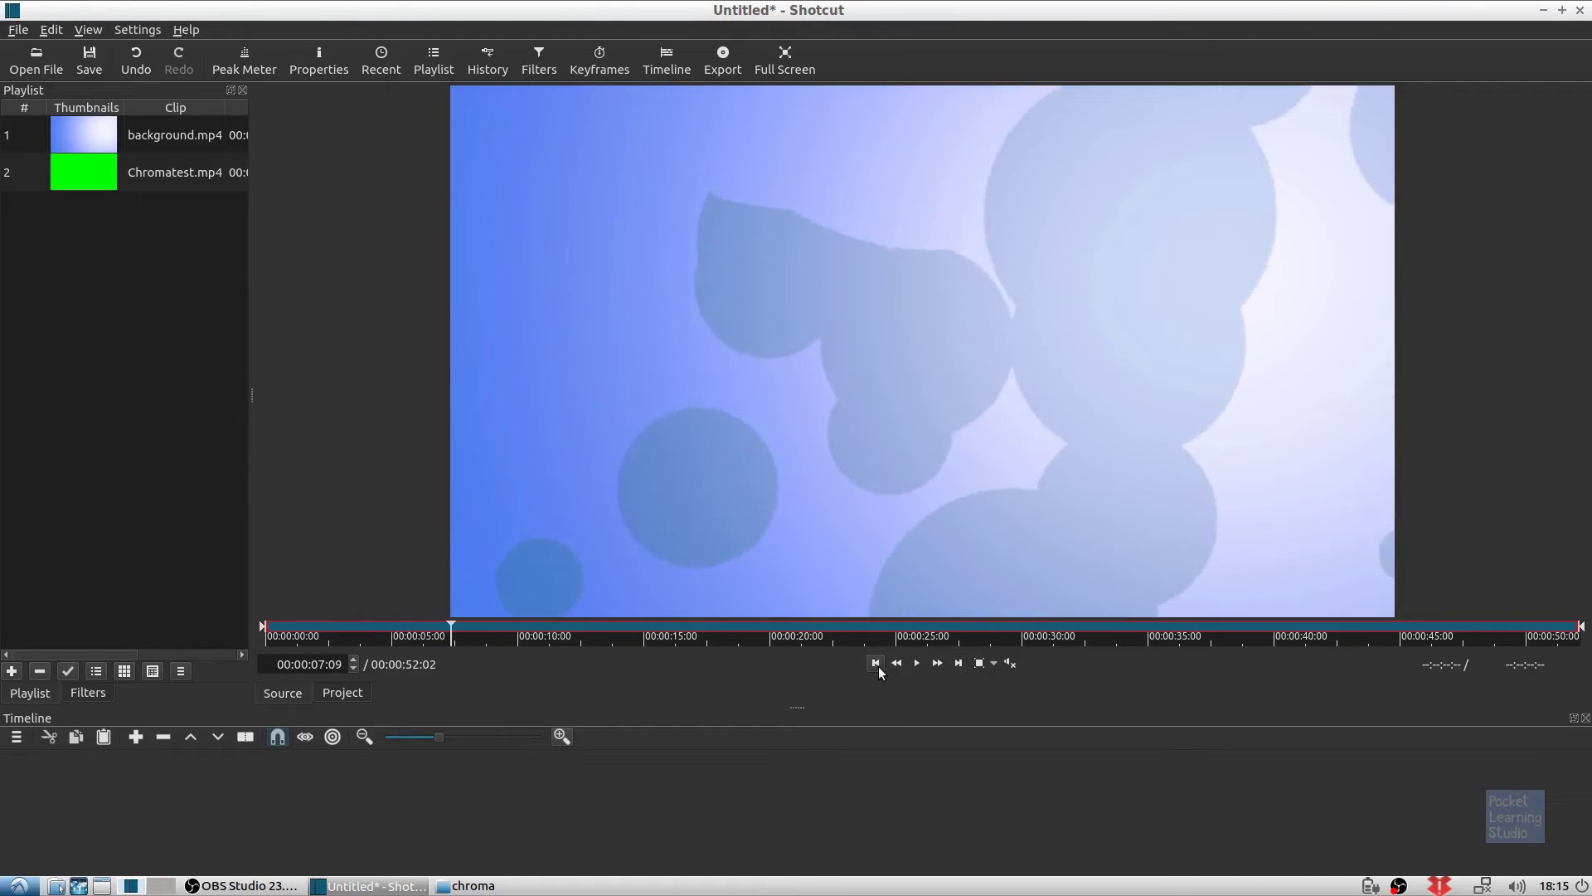
click(876, 667)
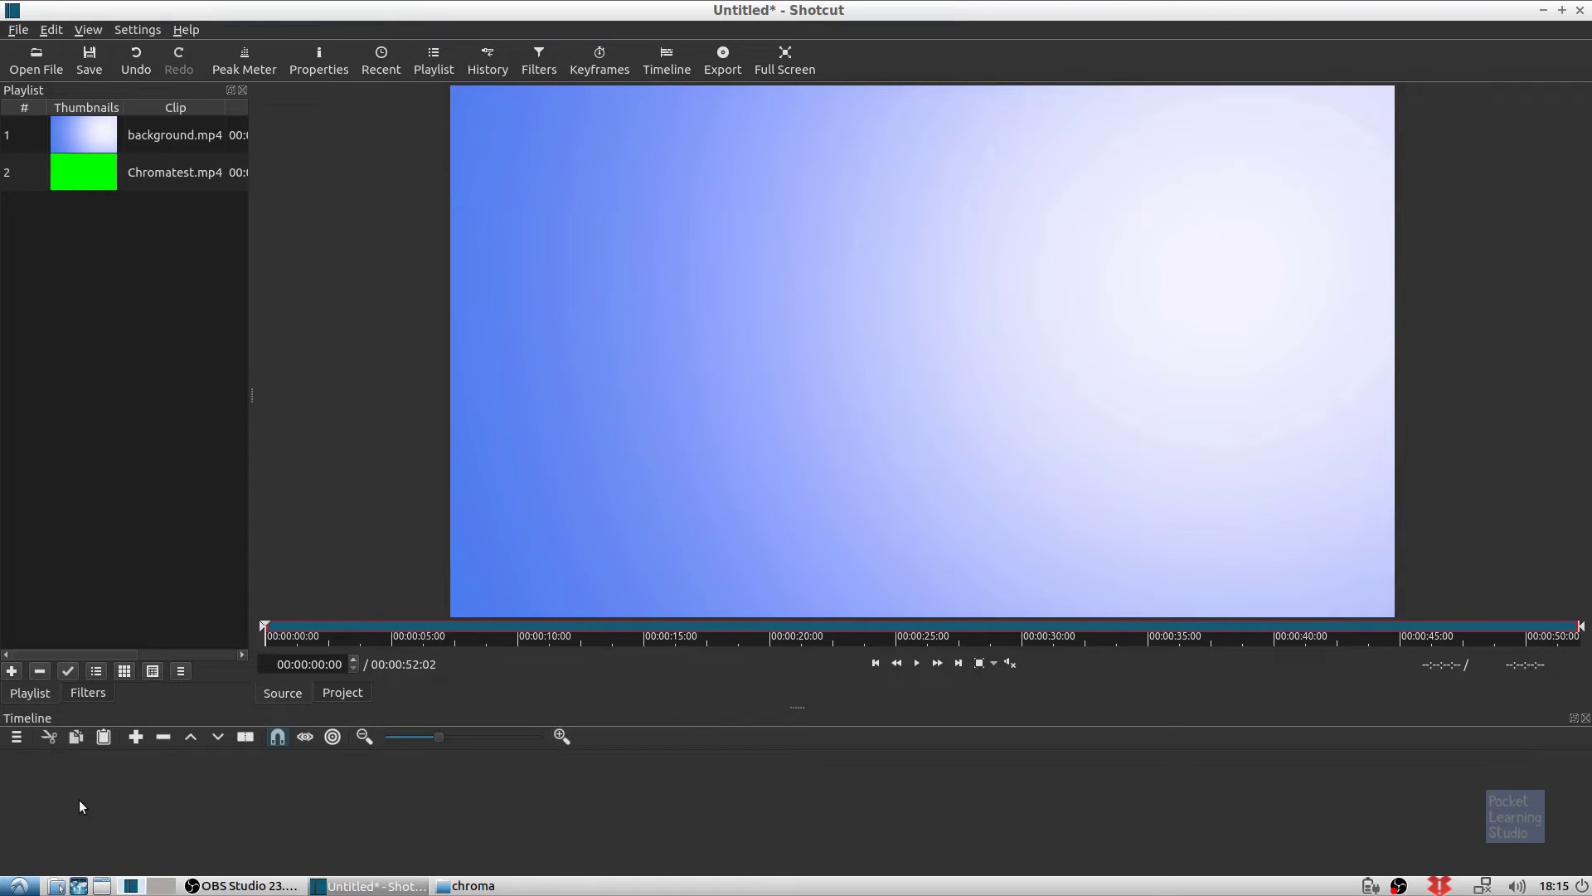
Insert two extra video tracks into the timeline.
click(18, 734)
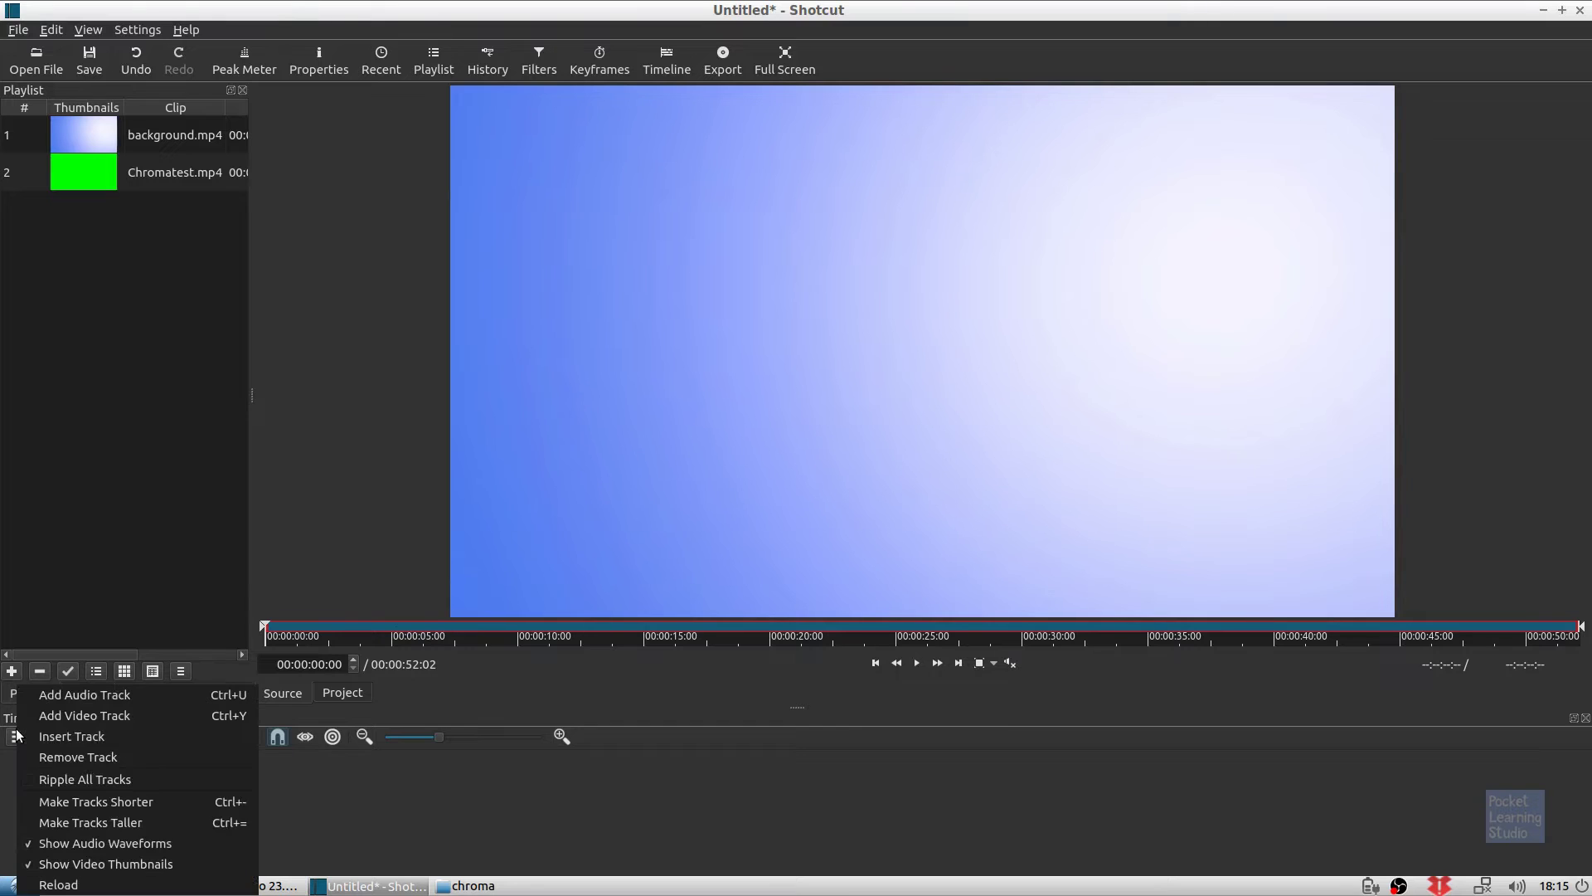
click(23, 737)
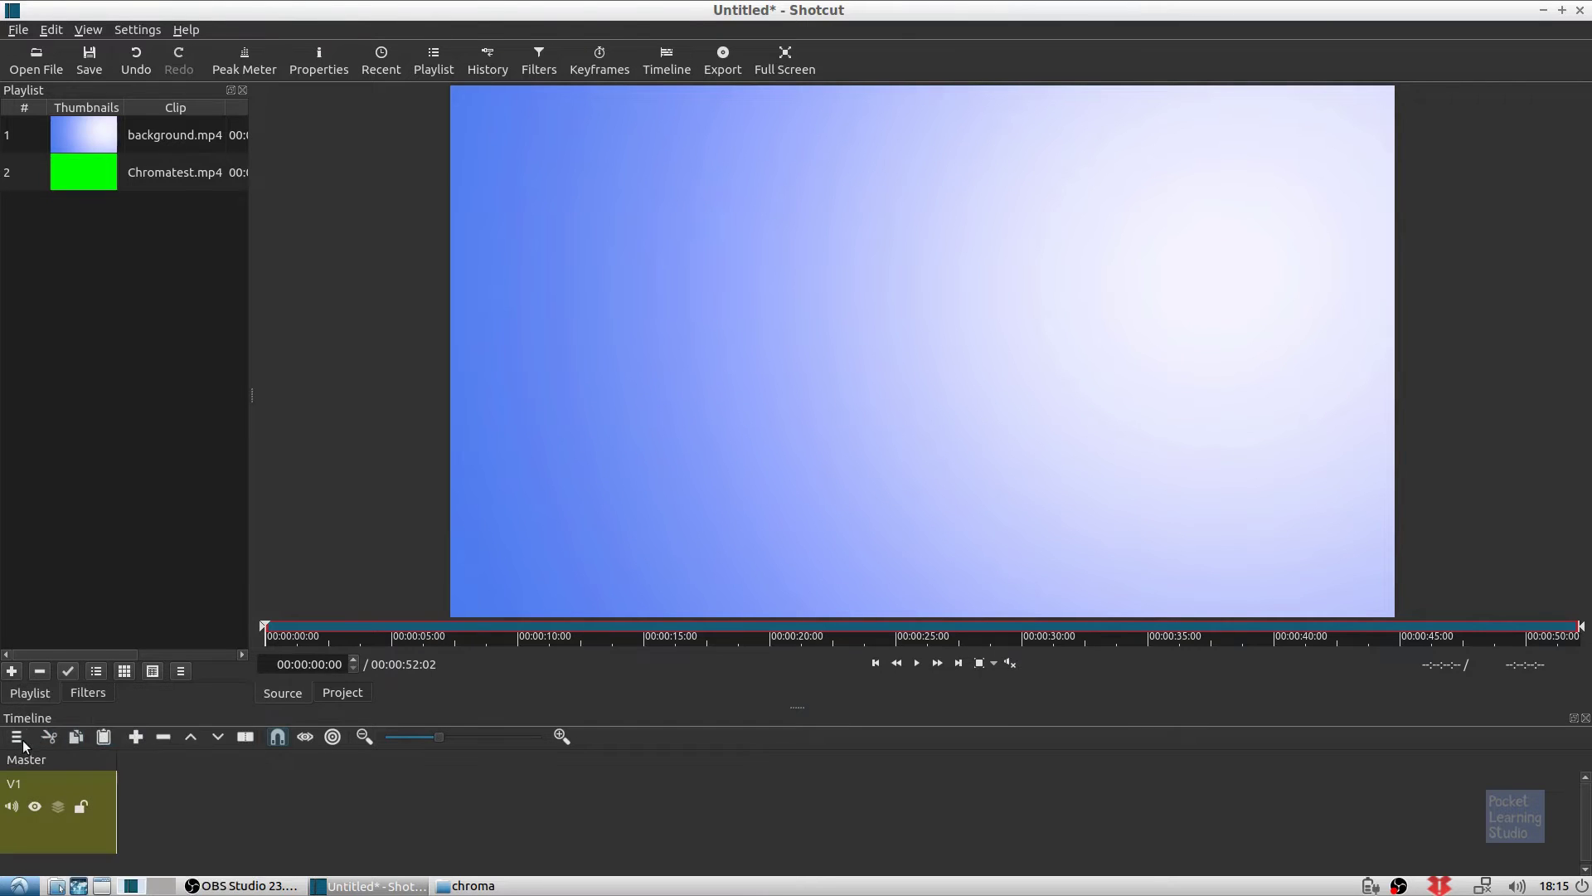
click(15, 743)
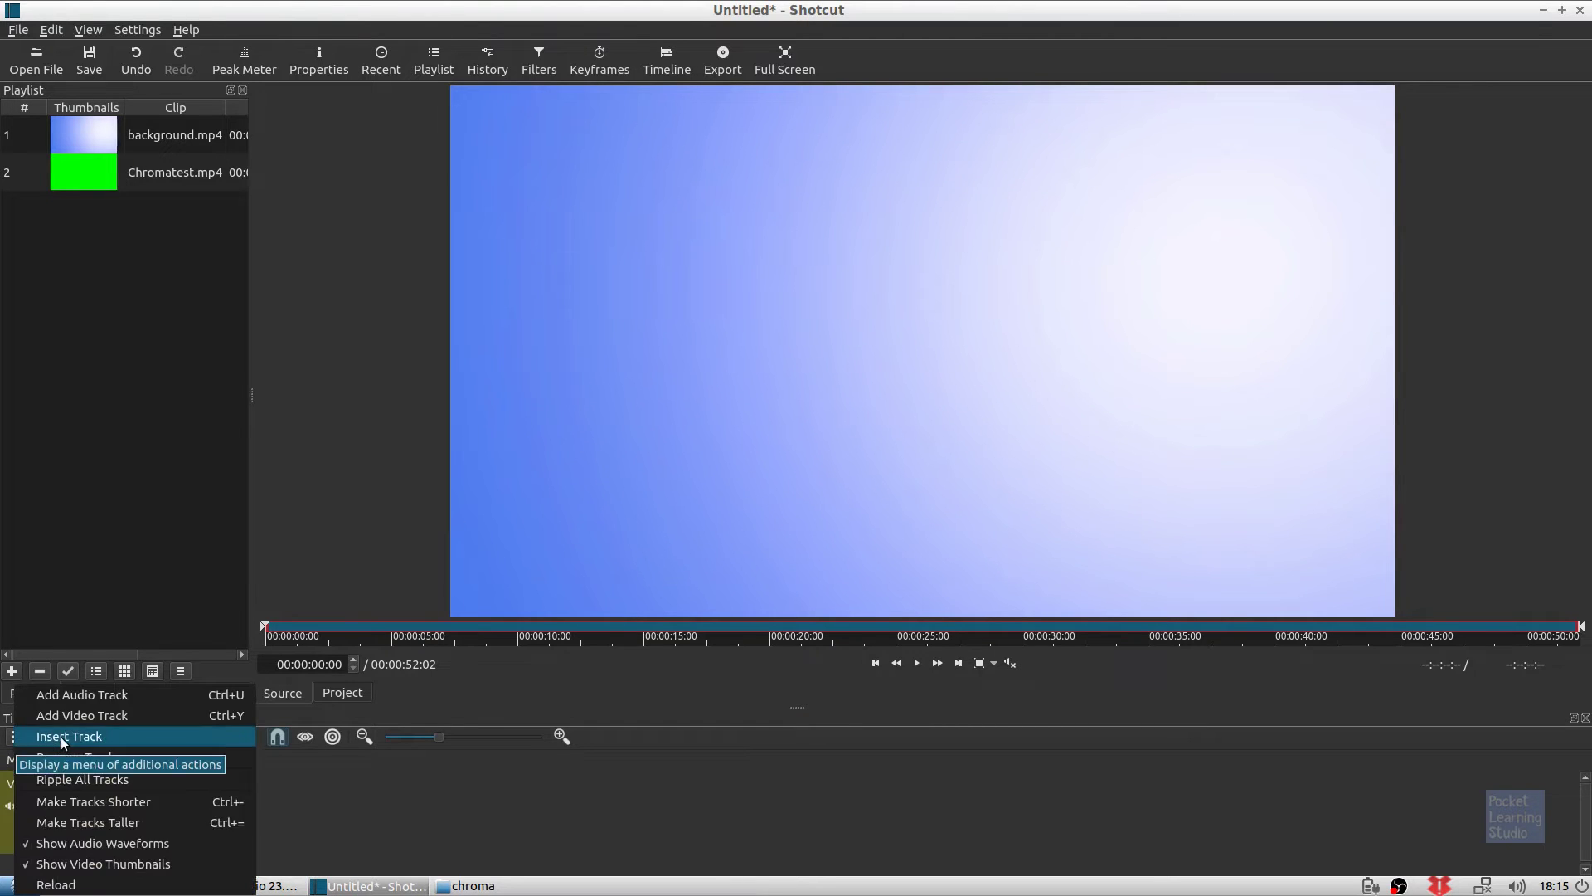
click(61, 736)
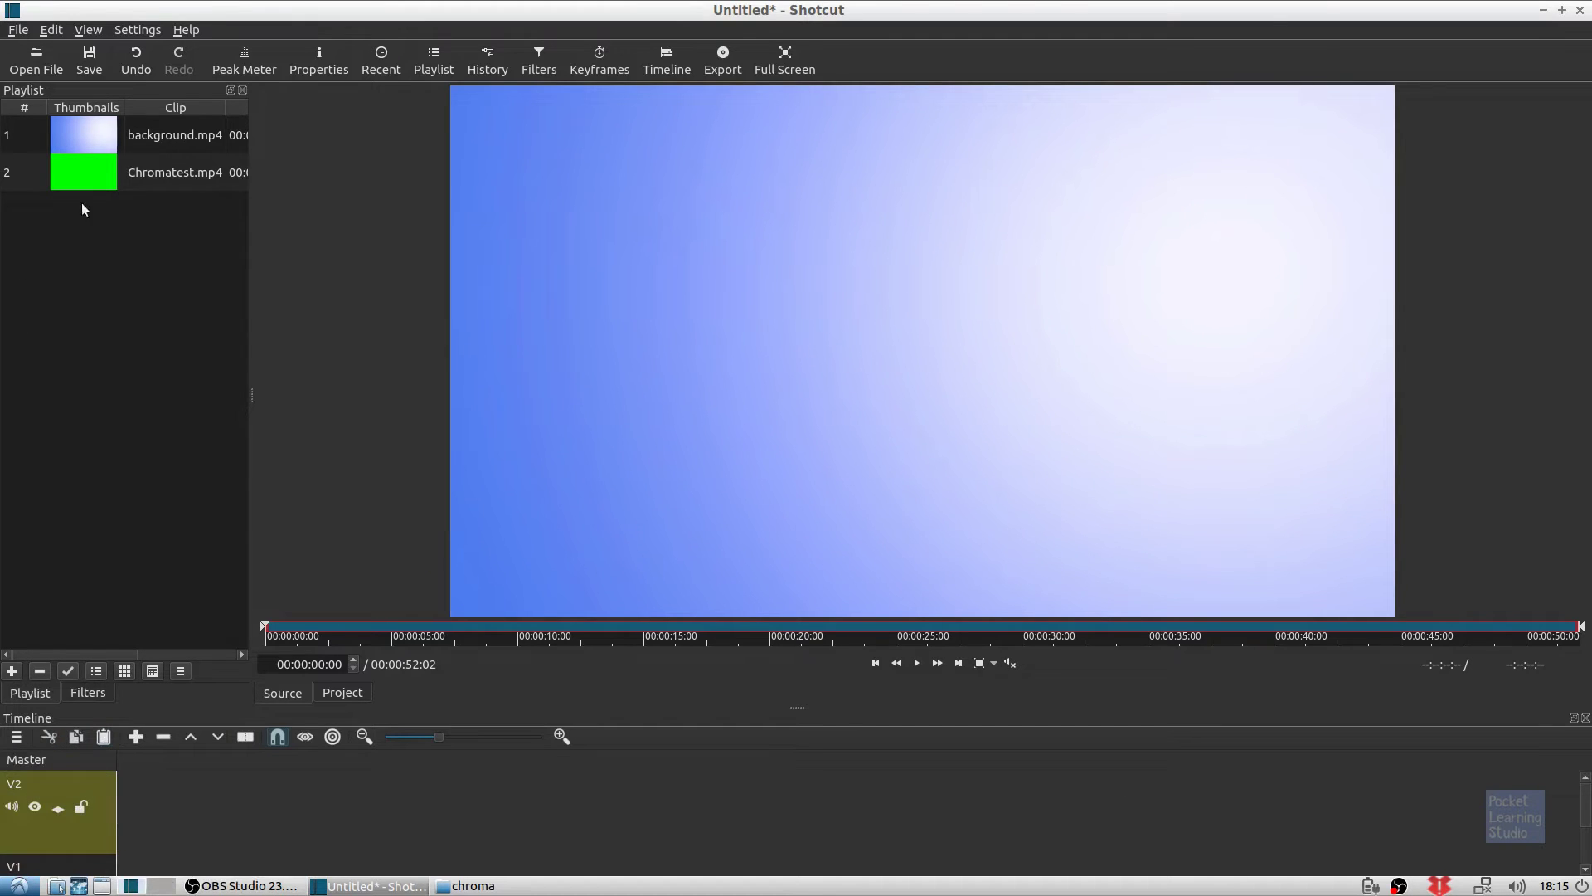
Place Chromatest.mp4 on track V2 and background.mp4 on track V1.
drag(155, 172, 214, 812)
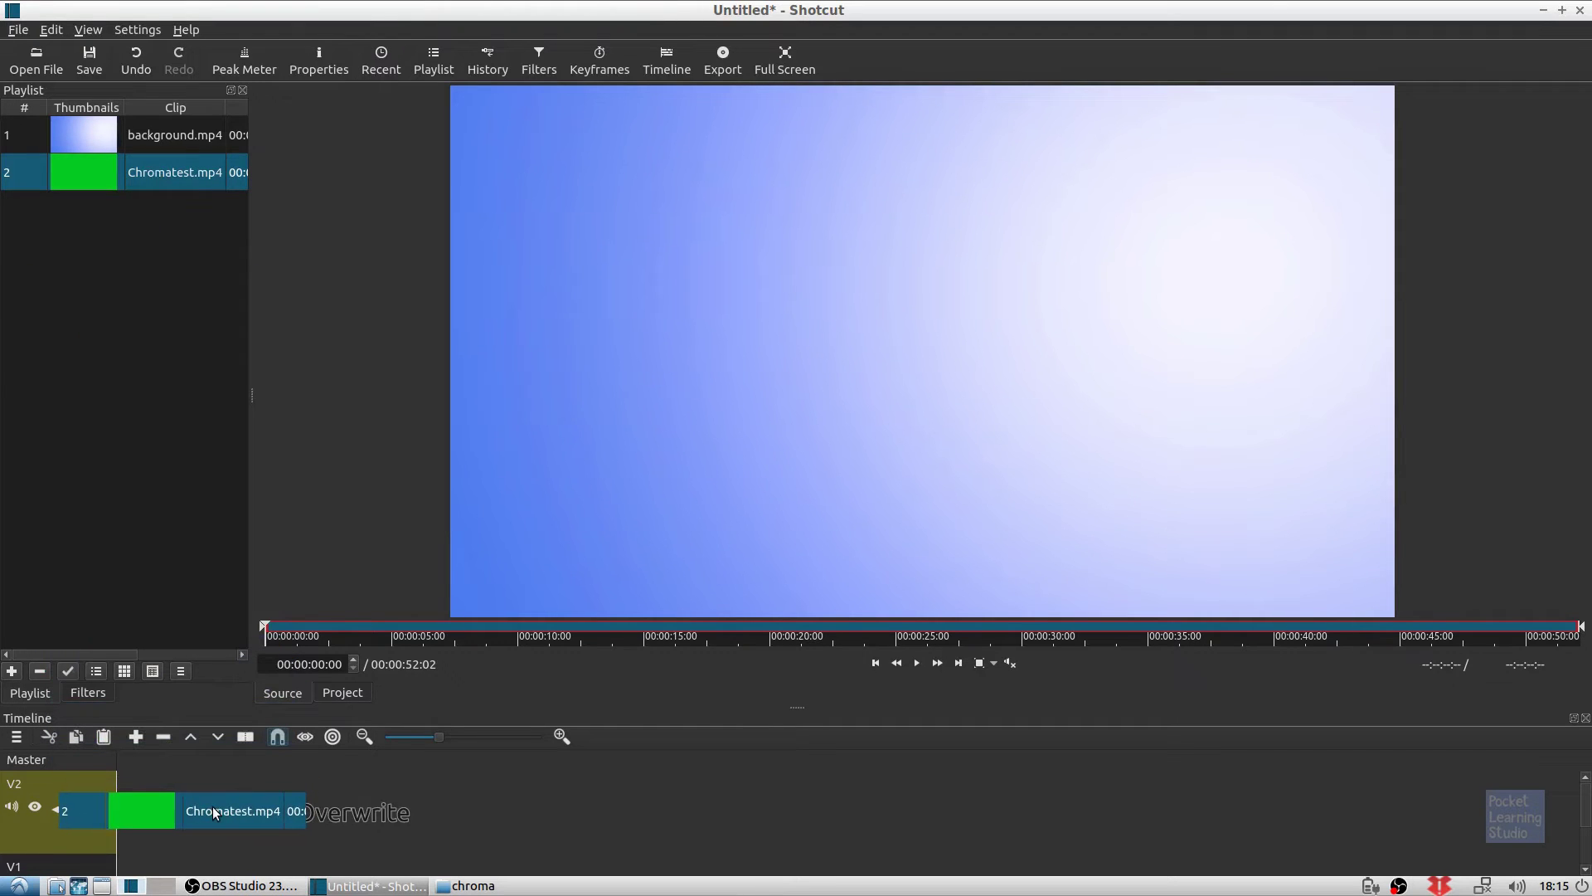
drag(212, 806, 212, 806)
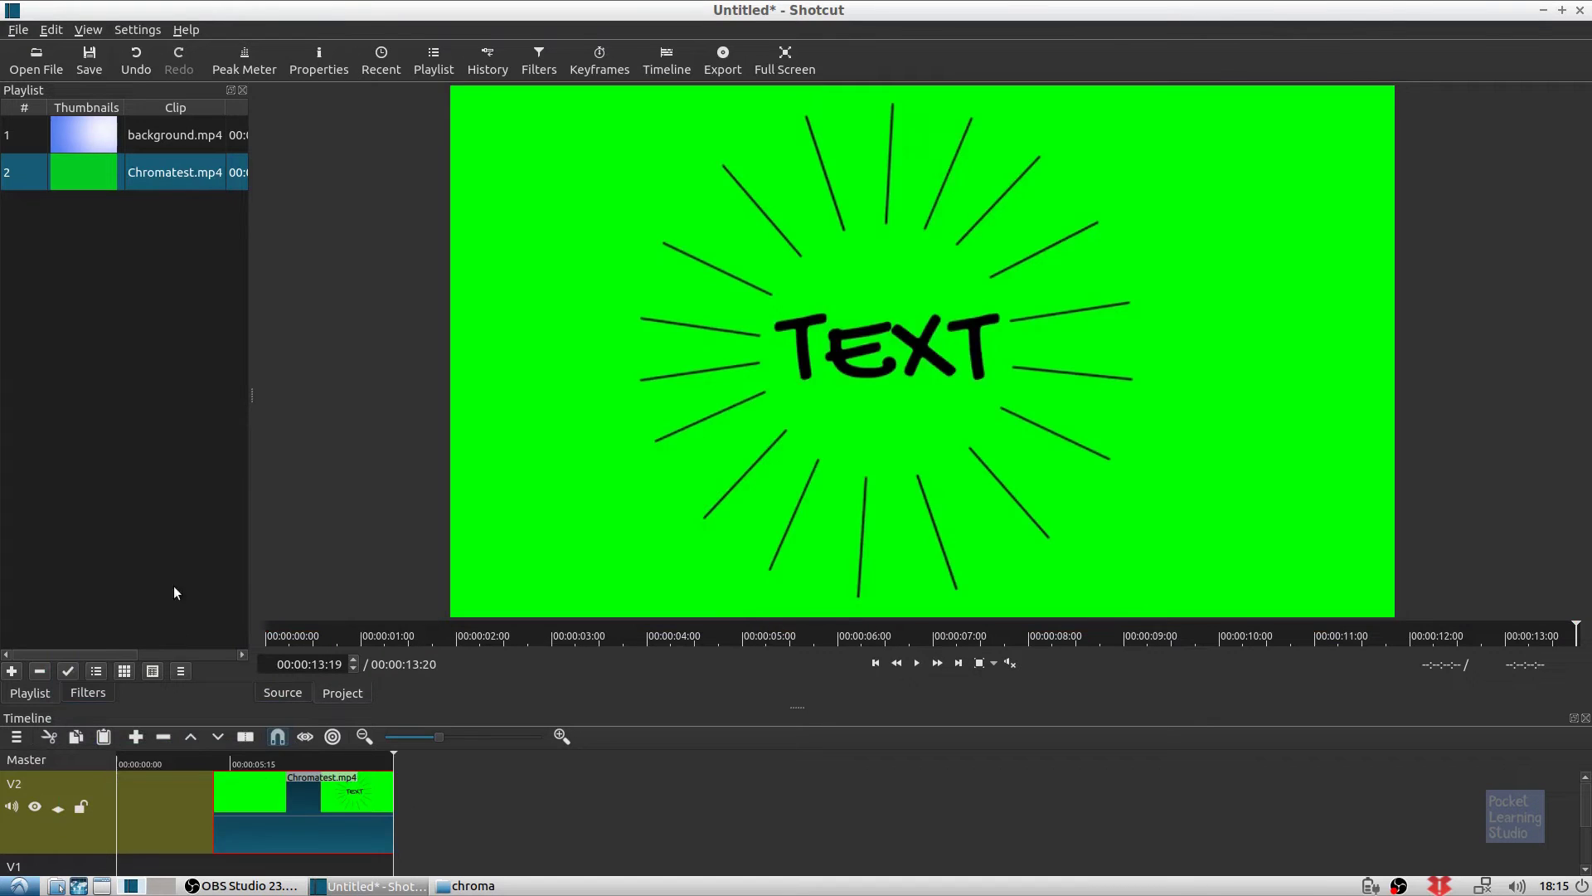
scroll(176, 816, down, 2)
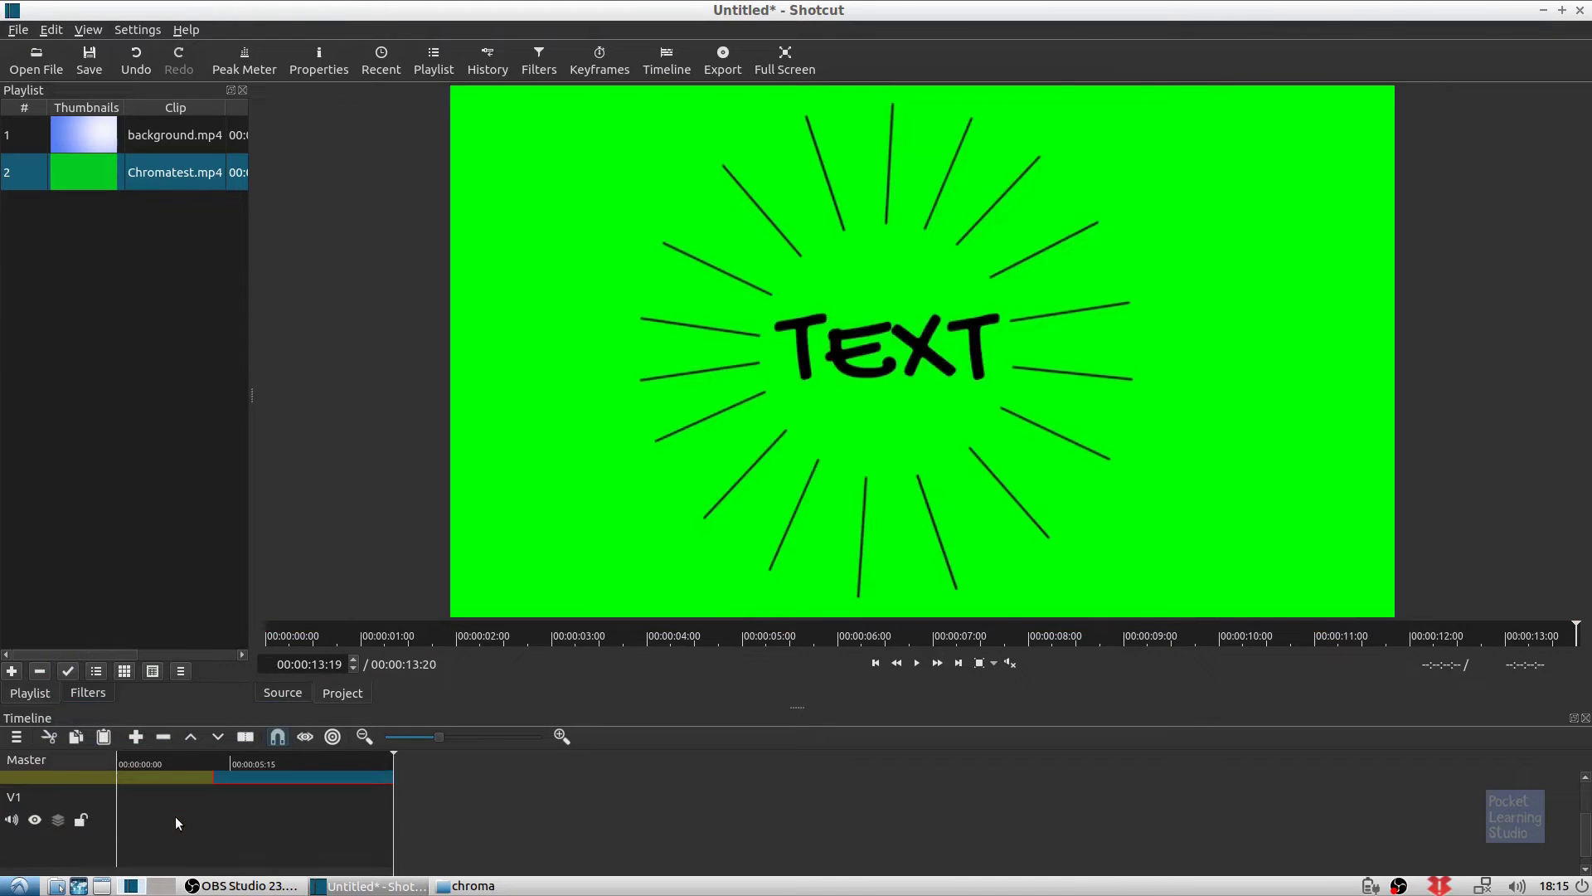
click(94, 123)
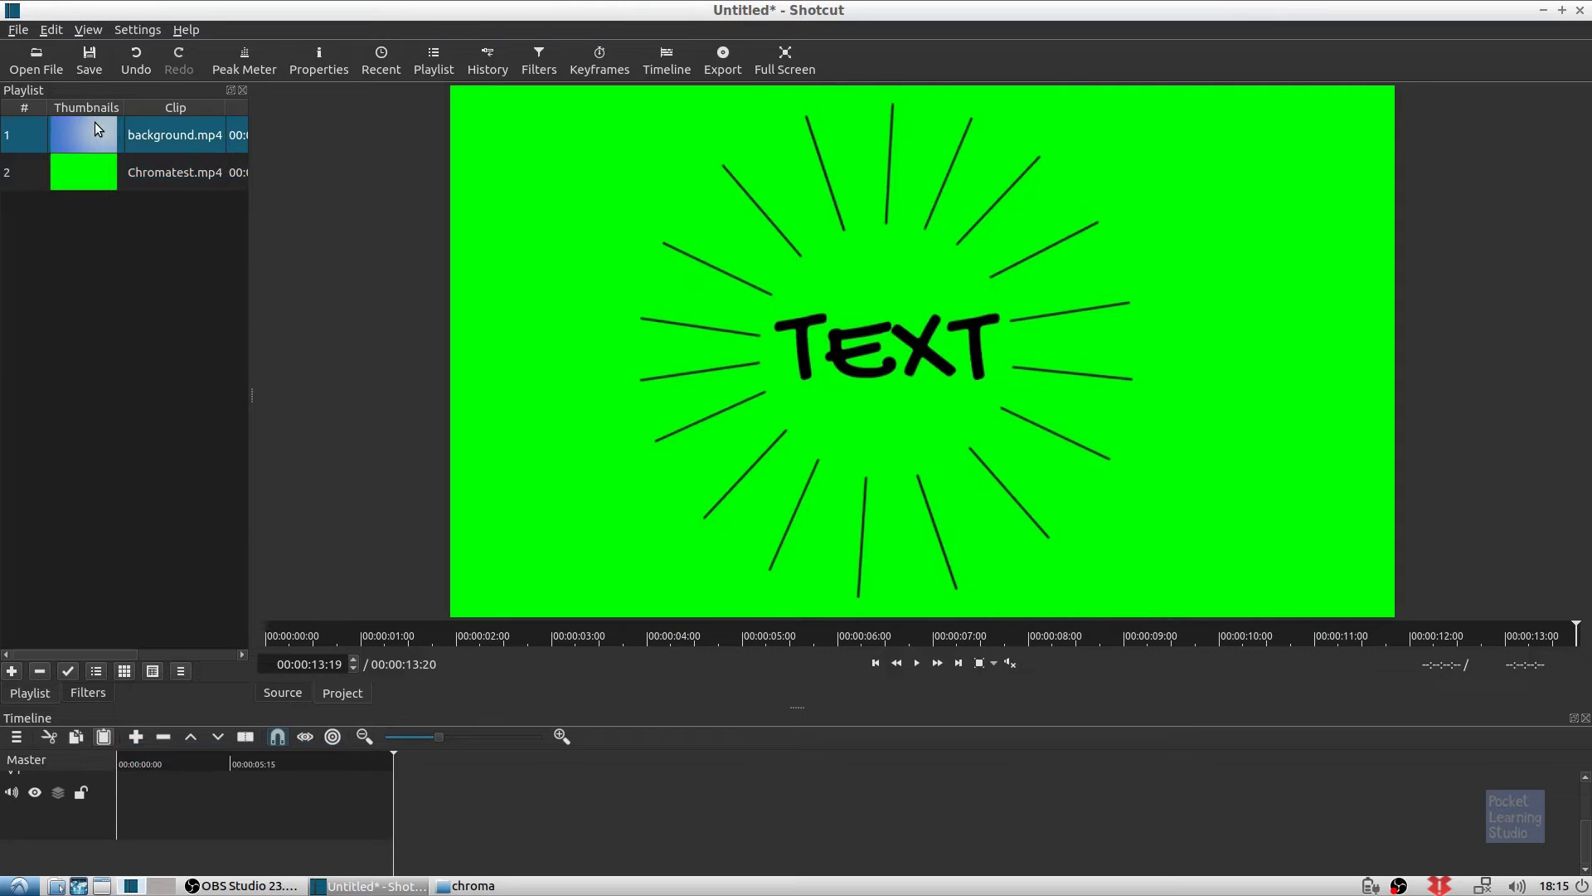
drag(95, 122, 354, 797)
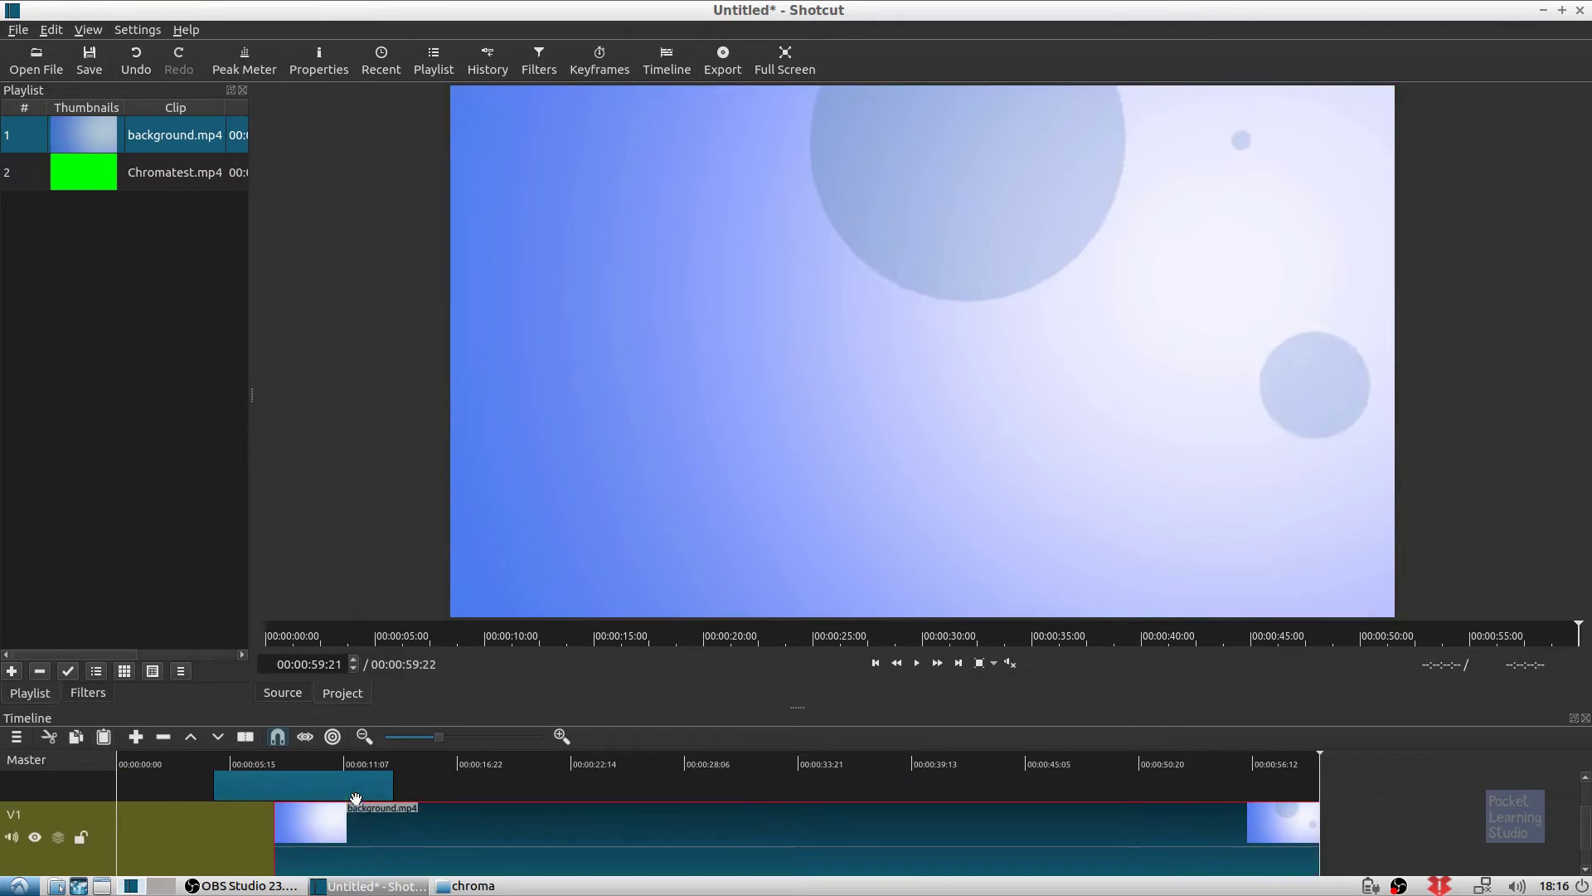
Slide both the Chromatest and background clips to the timeline start at 00:00:00.
scroll(354, 797, down, 2)
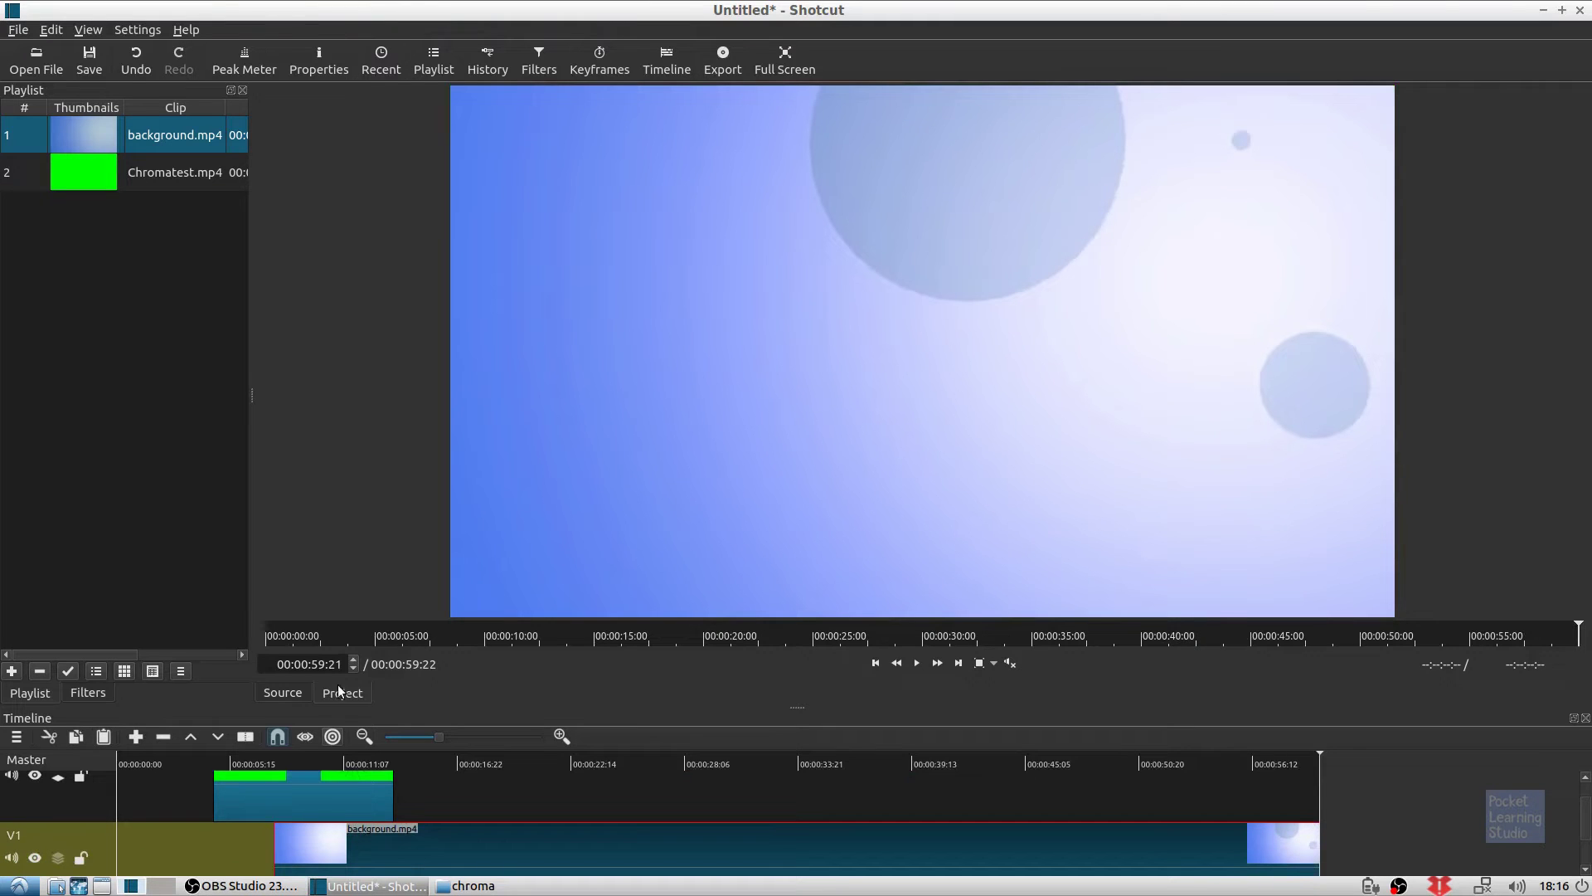
mouse_move(272, 640)
mouse_down()
mouse_move(420, 645)
mouse_move(290, 655)
mouse_up()
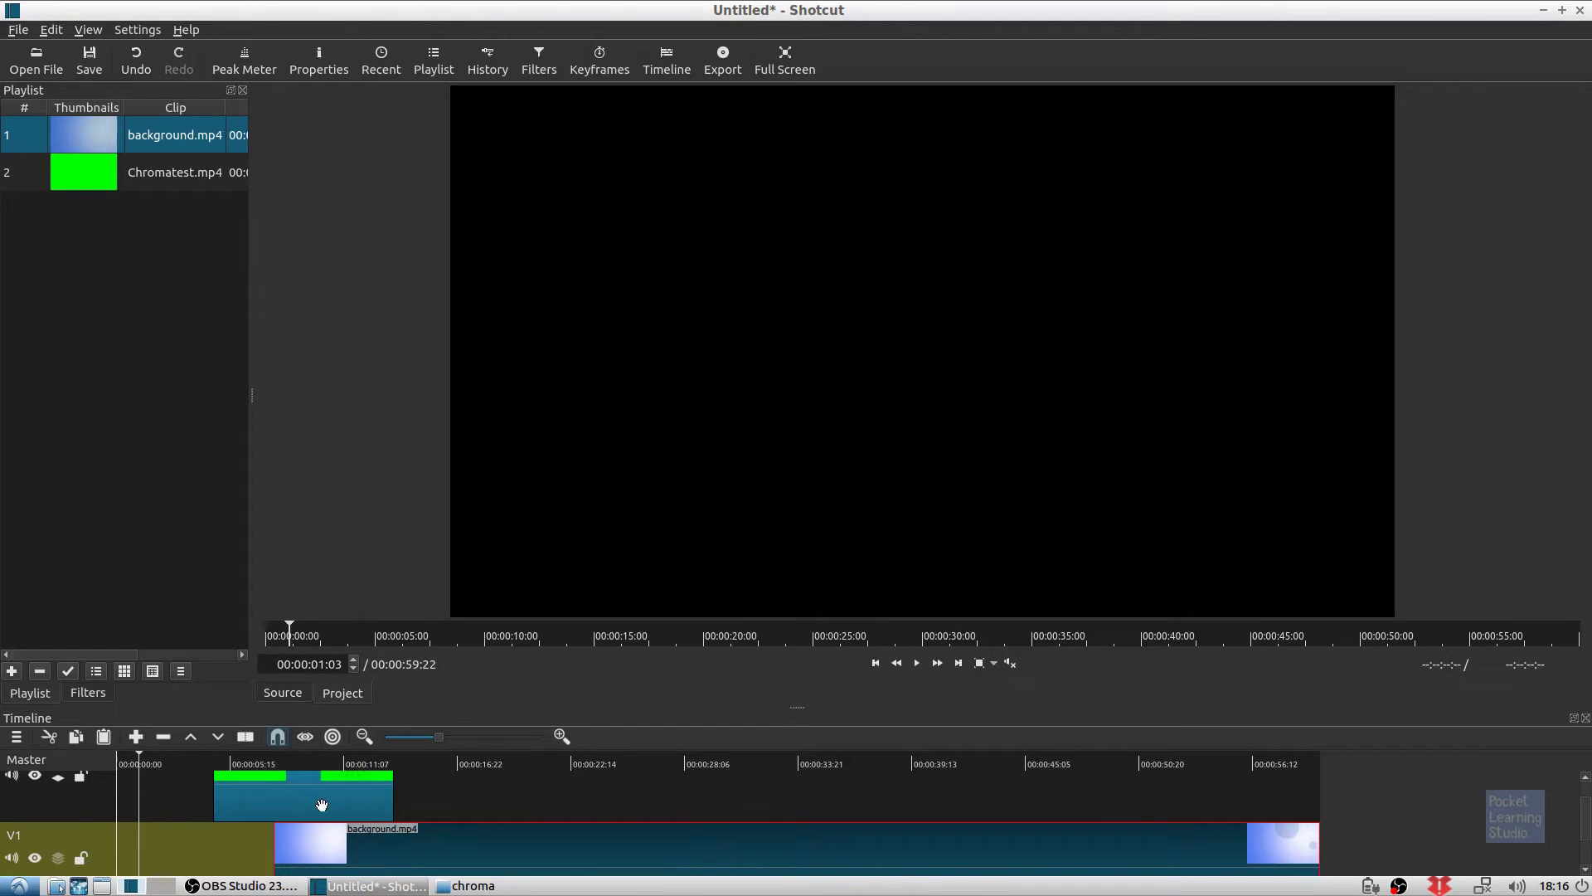
drag(322, 805, 181, 804)
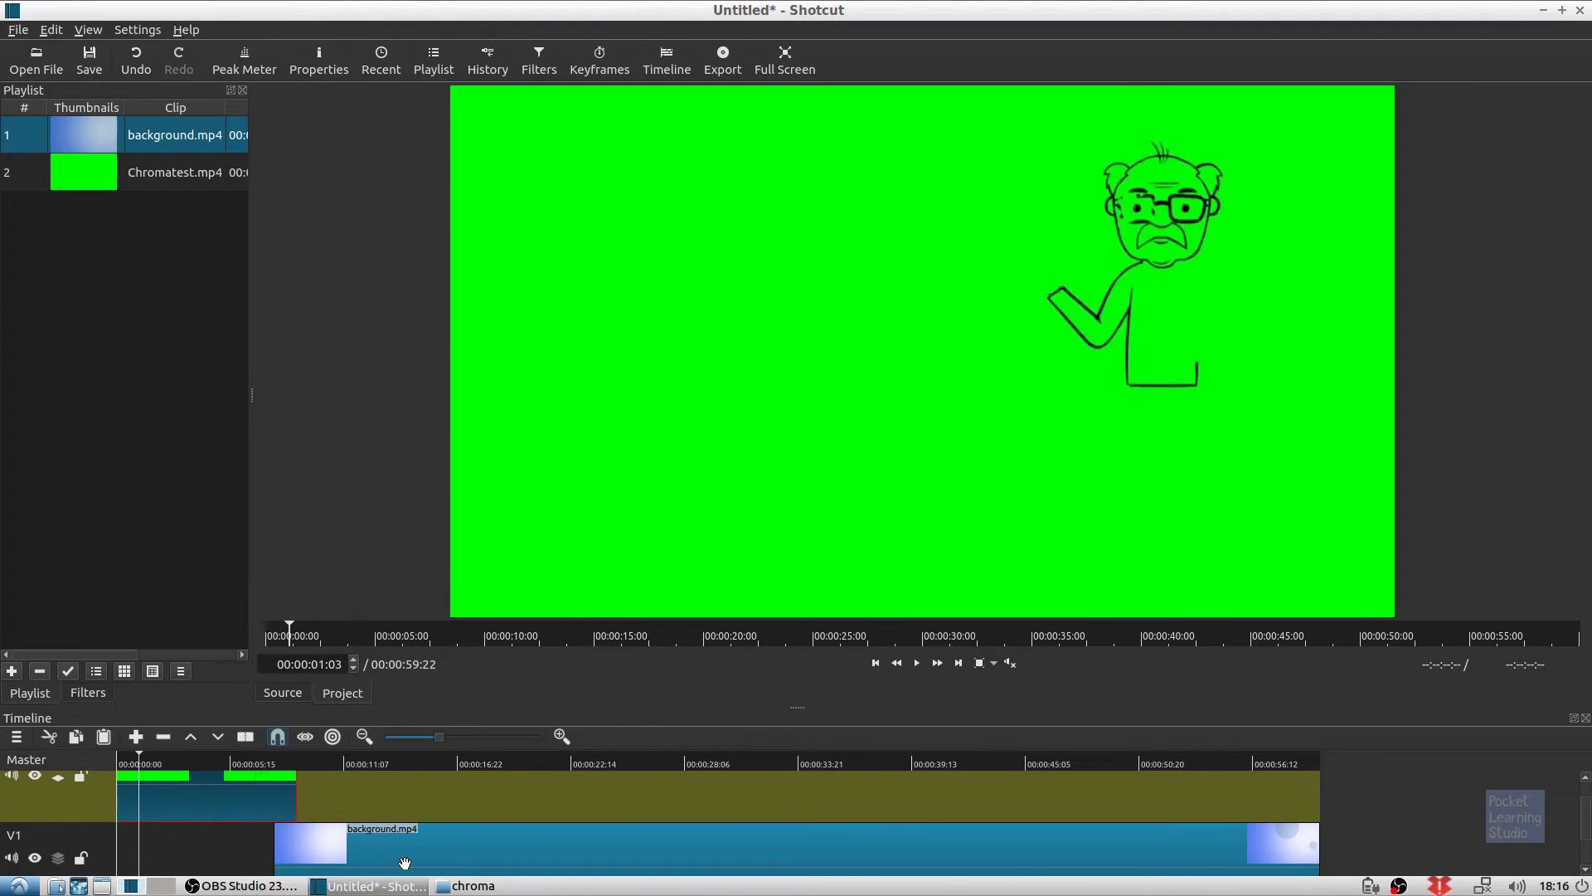
click(295, 863)
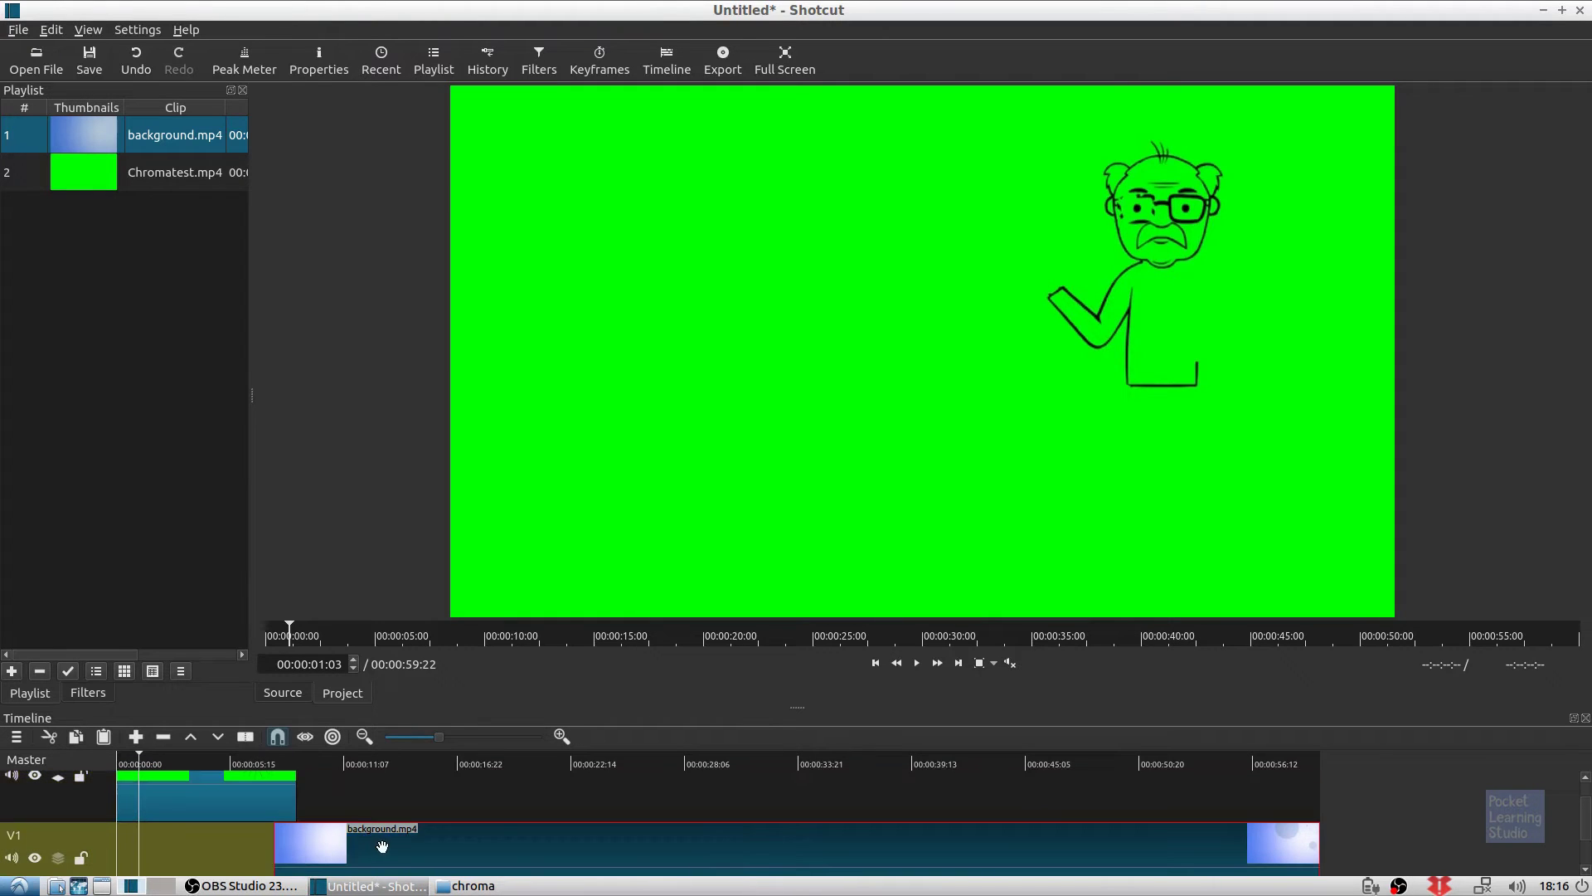
drag(382, 845, 154, 853)
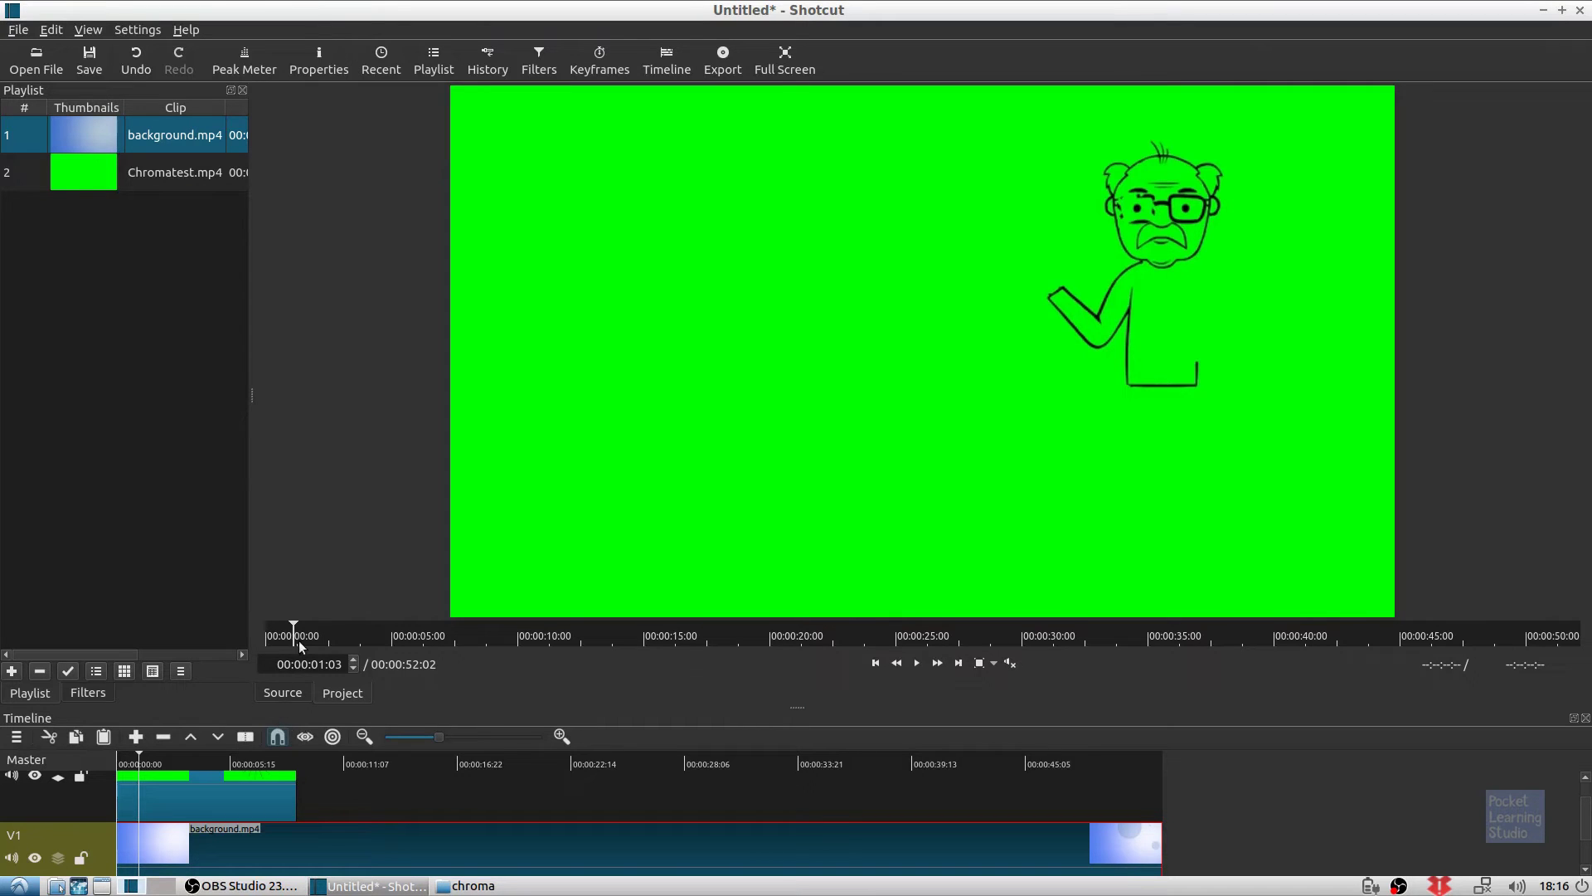
Jump along the source ruler to 00:00:03:17, where TEXT 2 appears.
click(303, 636)
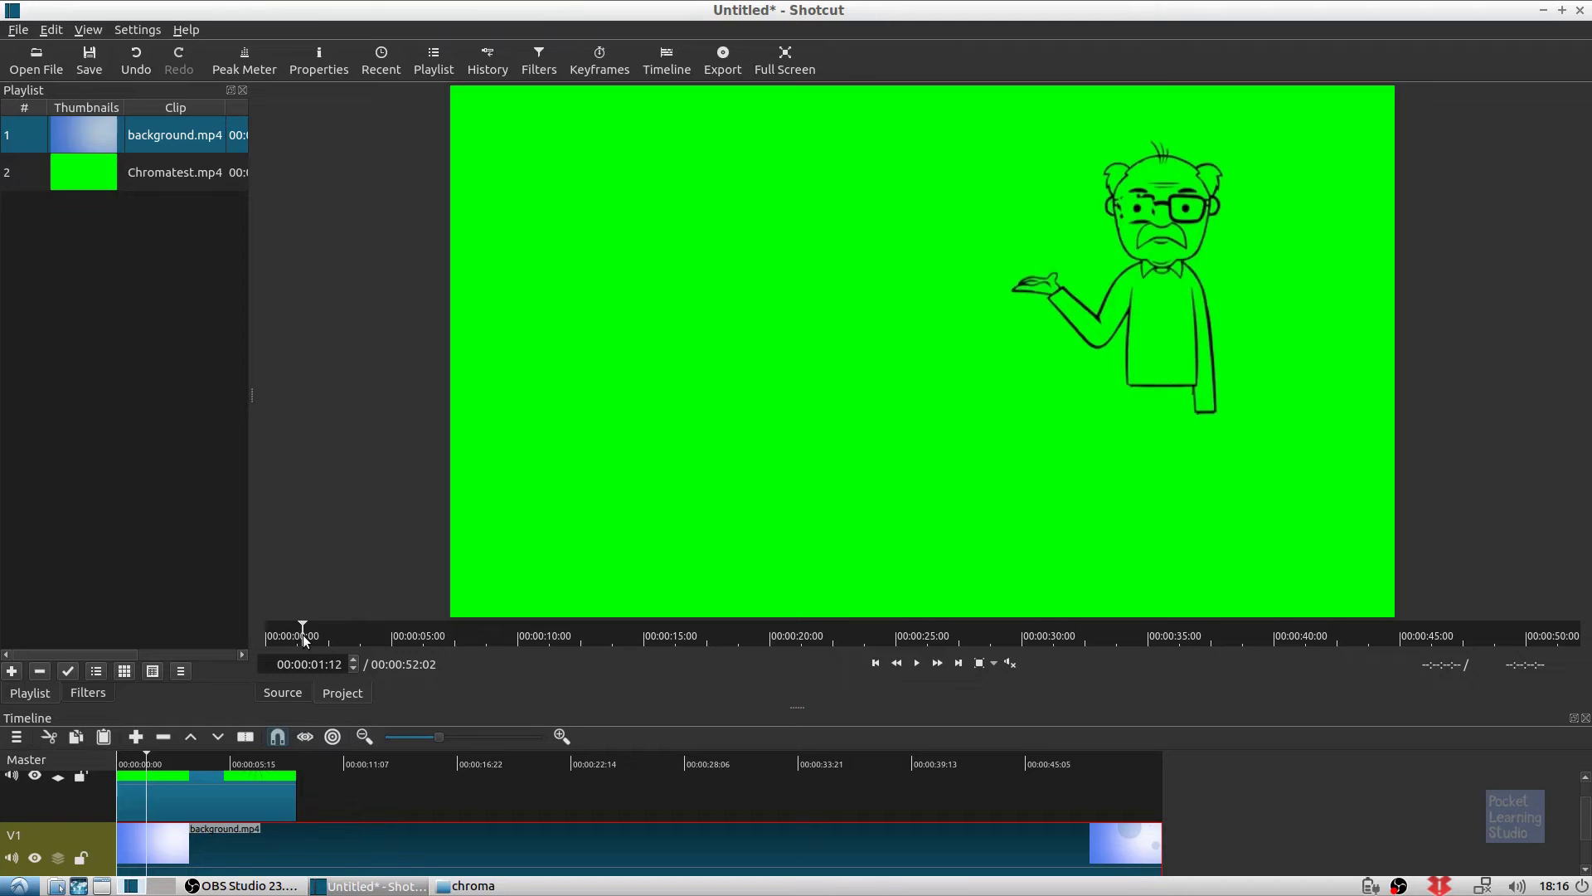
click(316, 636)
click(331, 636)
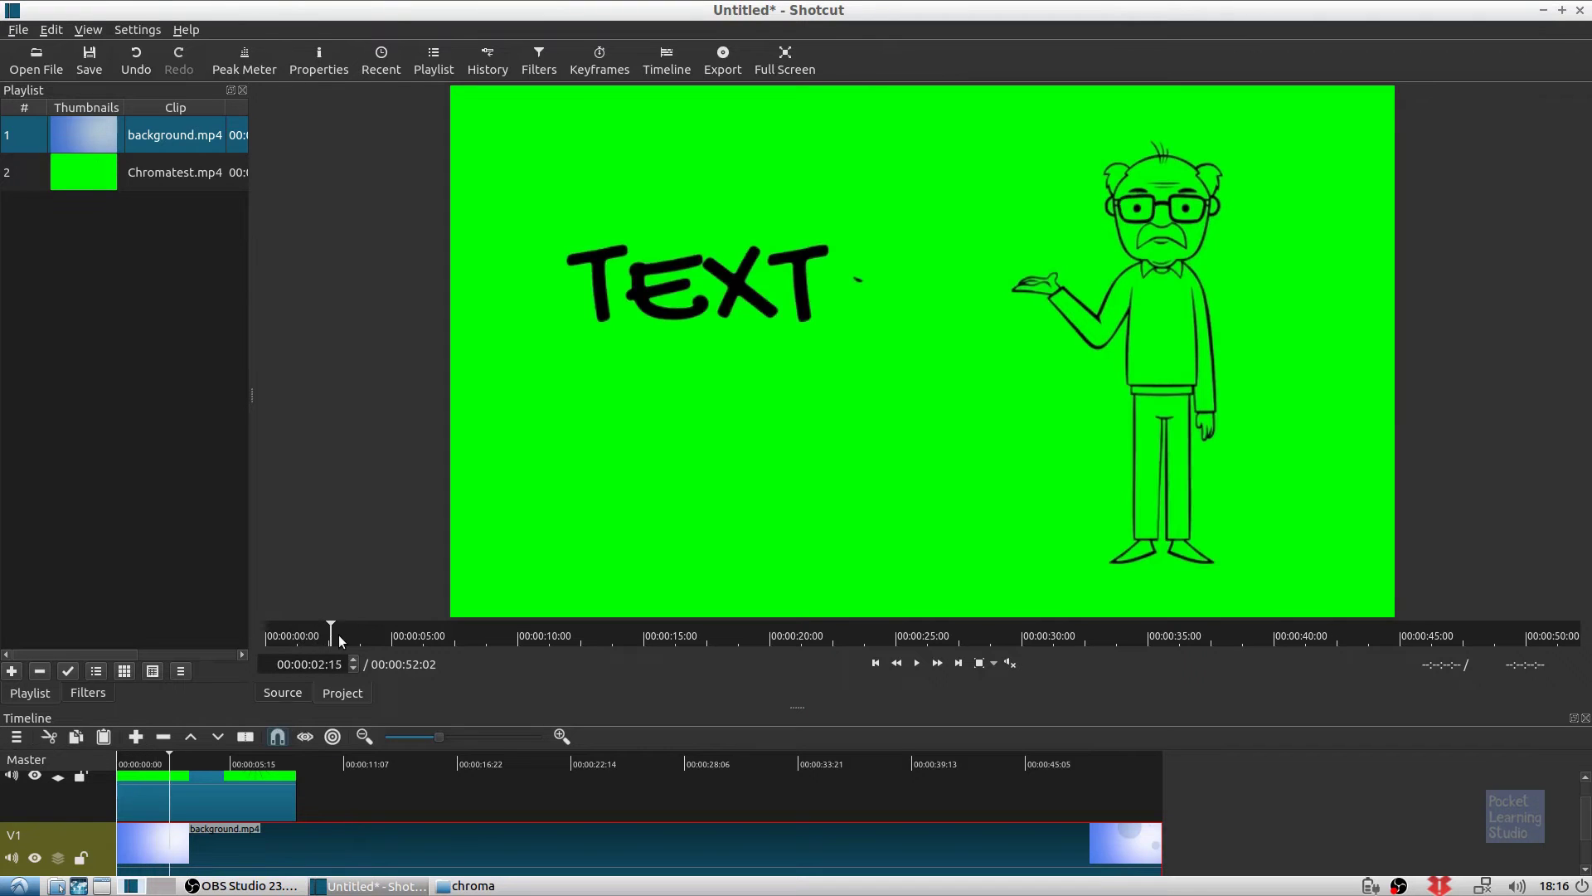
click(347, 636)
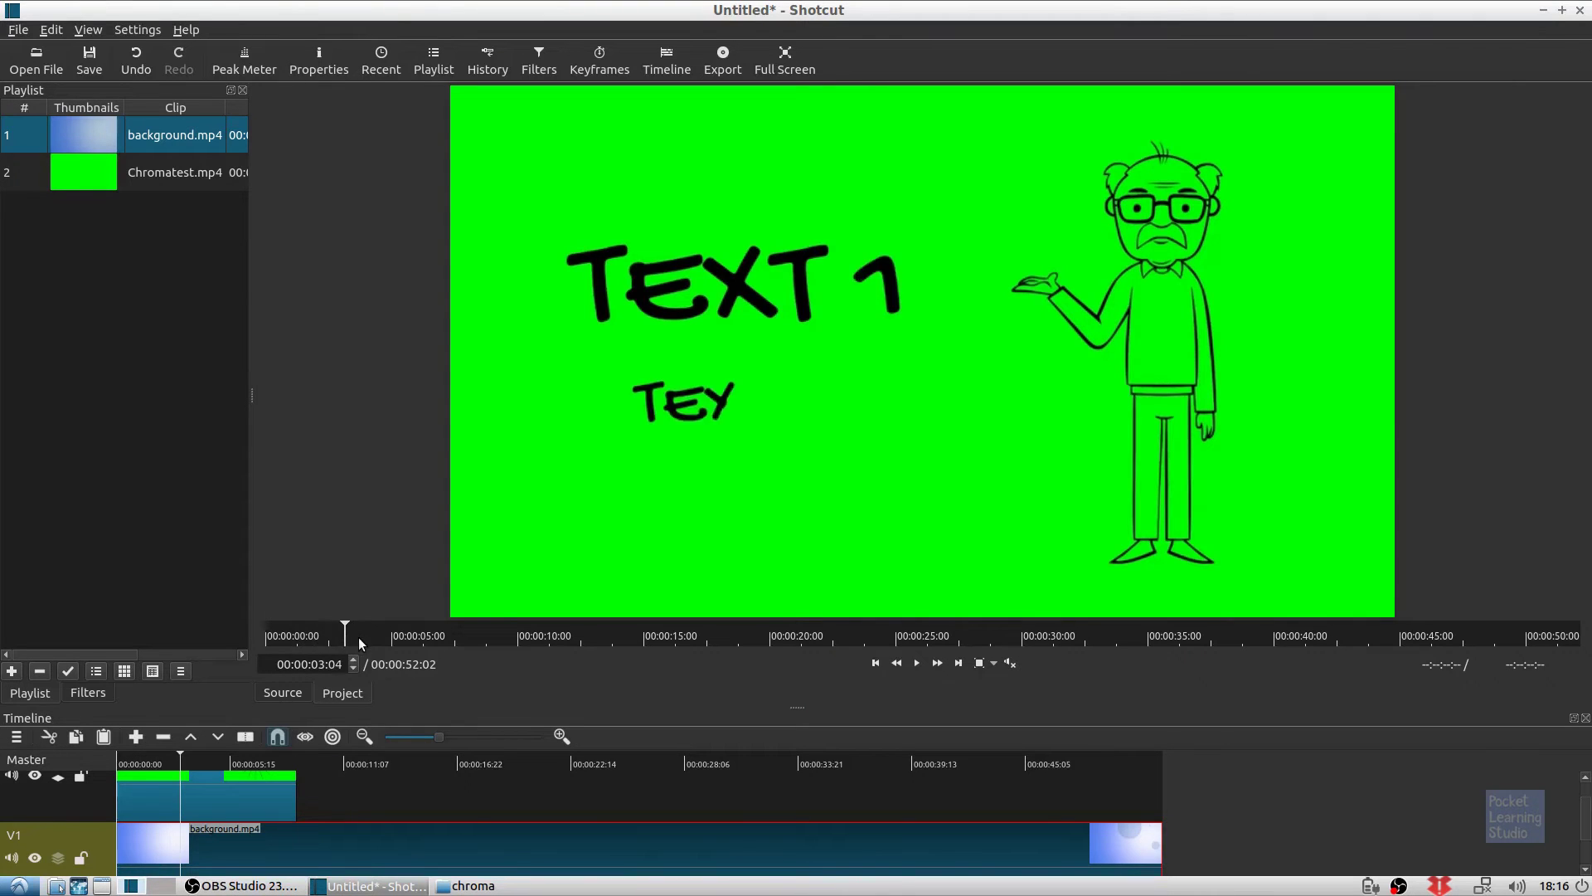
click(358, 636)
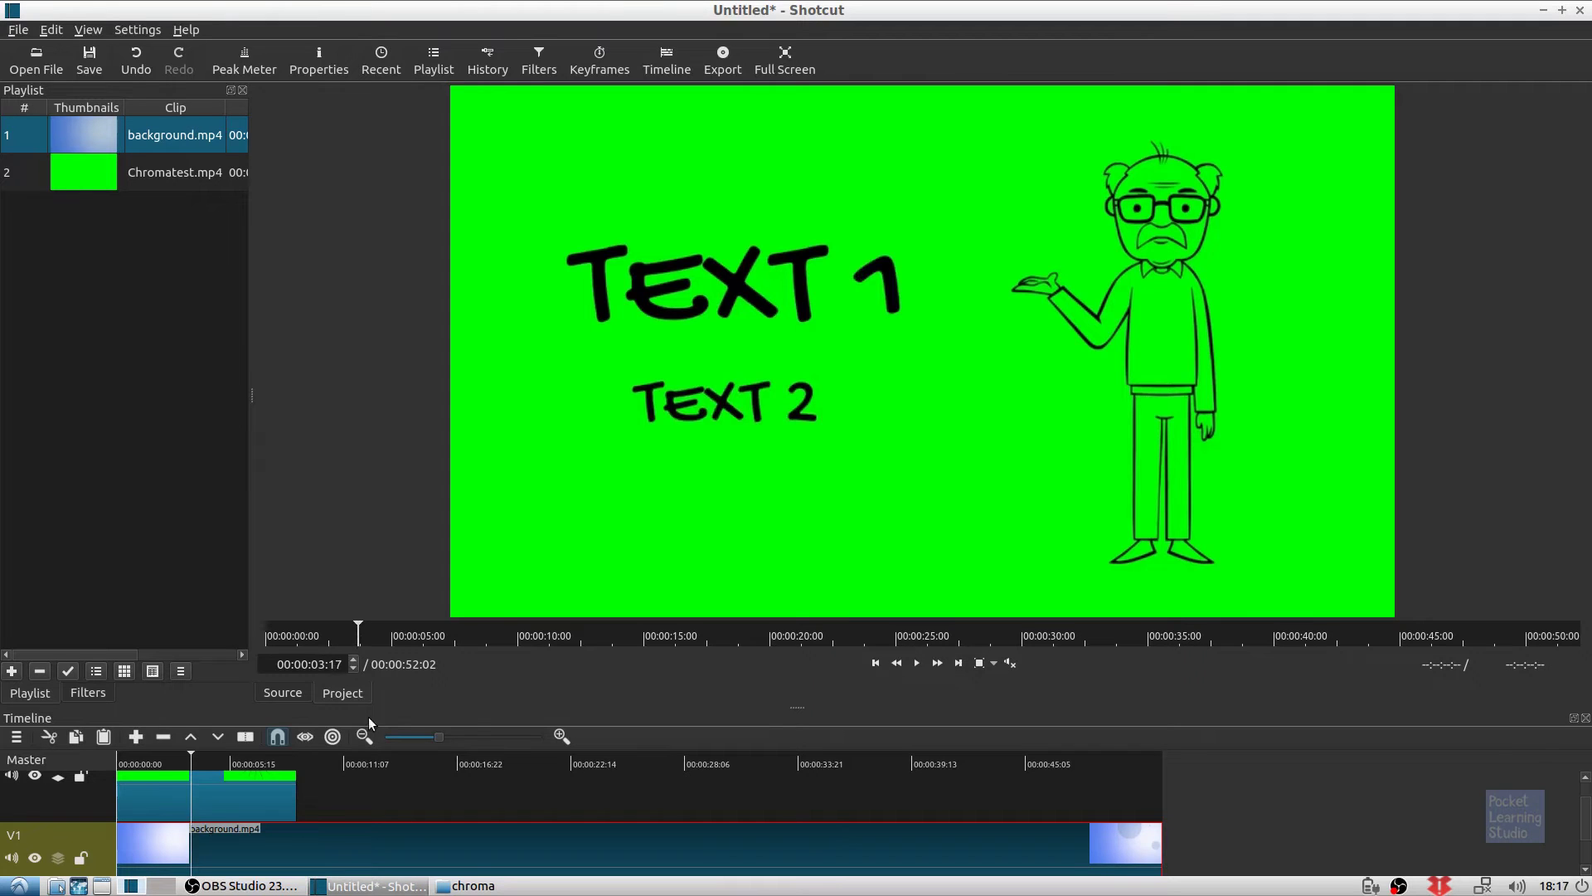
Step the preview frame by frame to settle on 00:00:04:00.
click(352, 660)
click(352, 660)
click(352, 660)
click(352, 660)
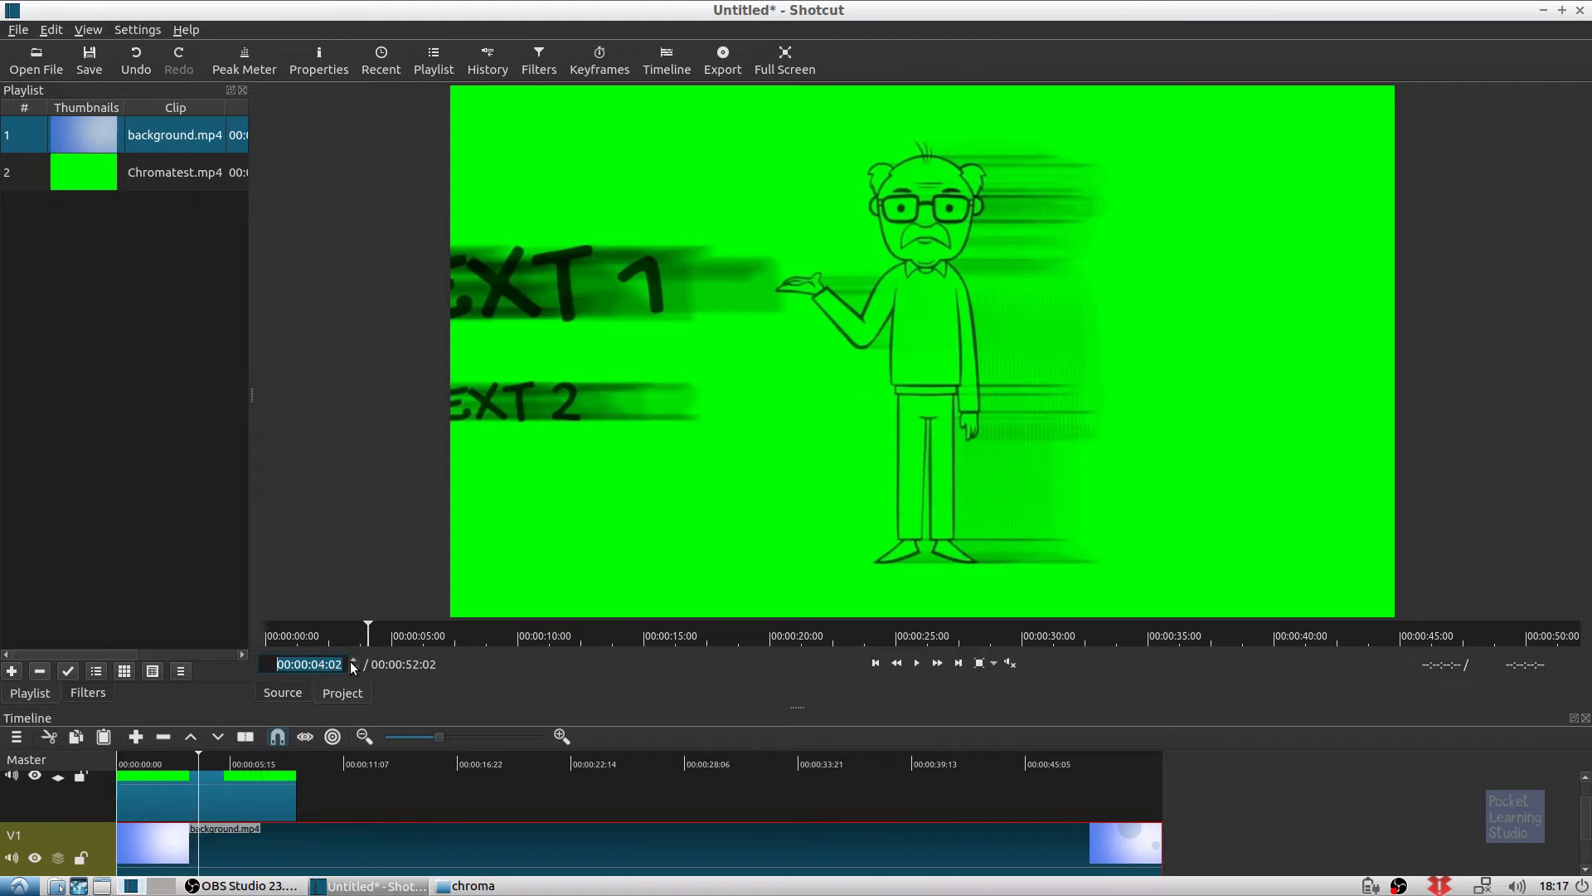
click(353, 660)
click(353, 668)
click(352, 668)
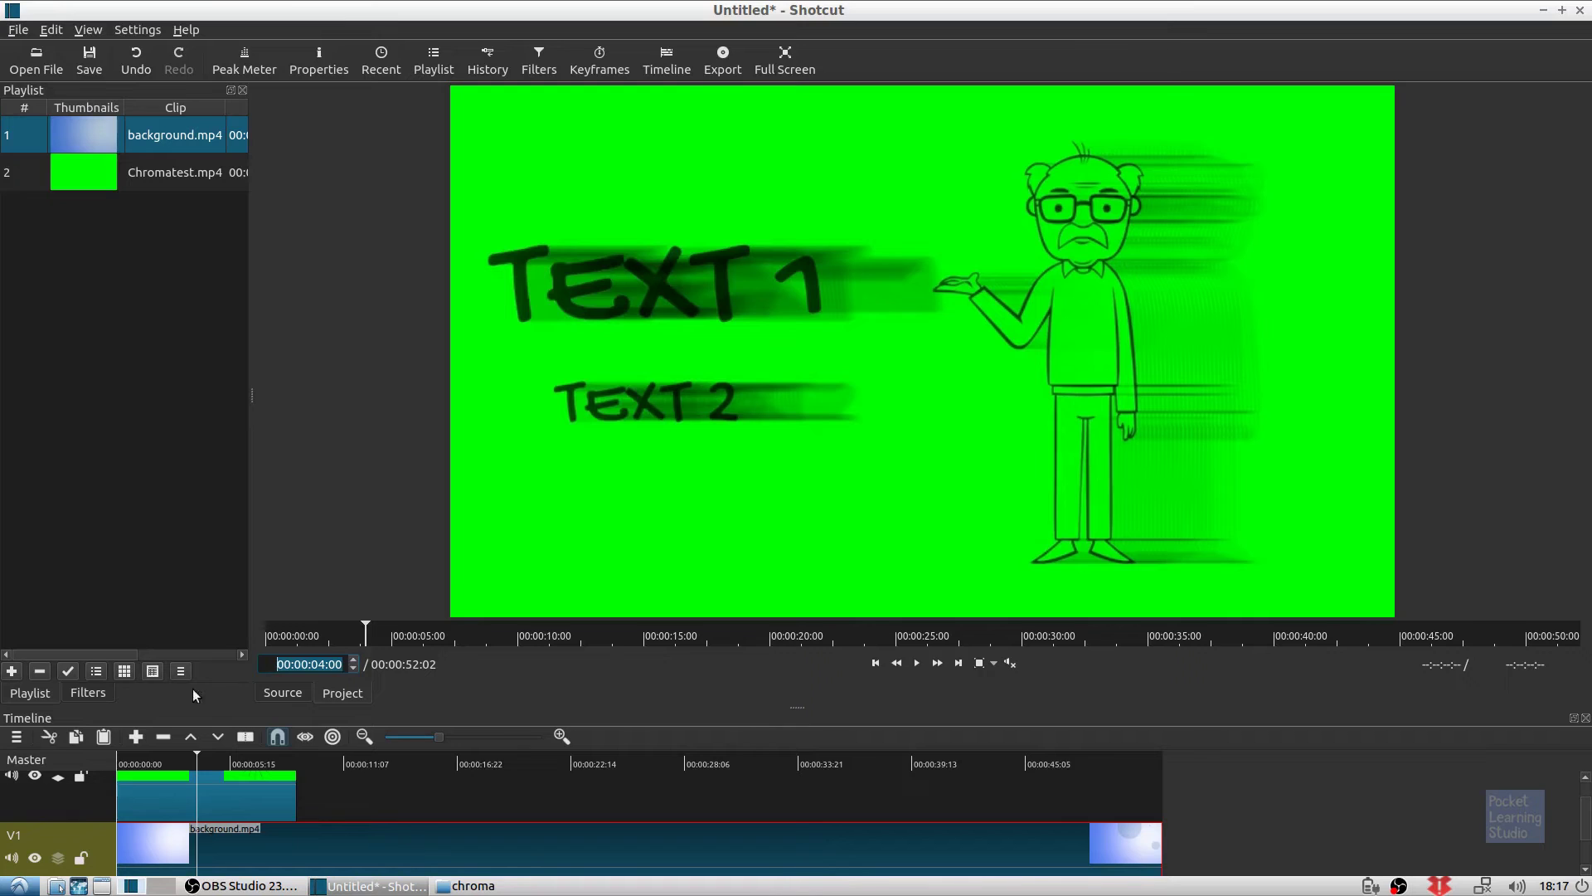
Add the Chroma Key: Advanced video filter to the Chromatest.mp4 clip on the upper track.
click(144, 781)
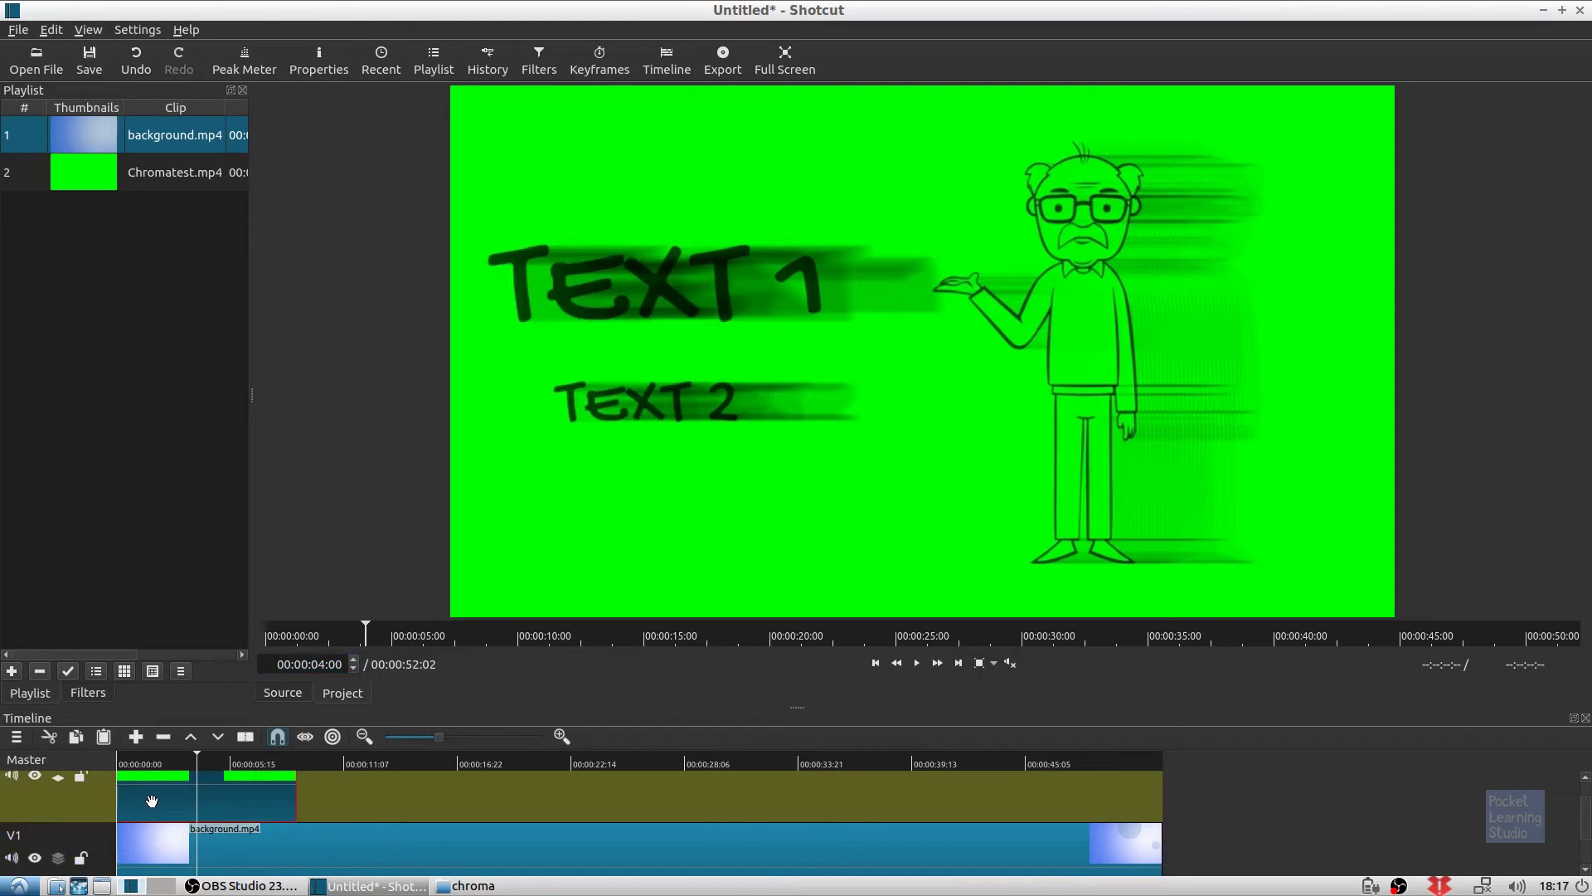
click(89, 695)
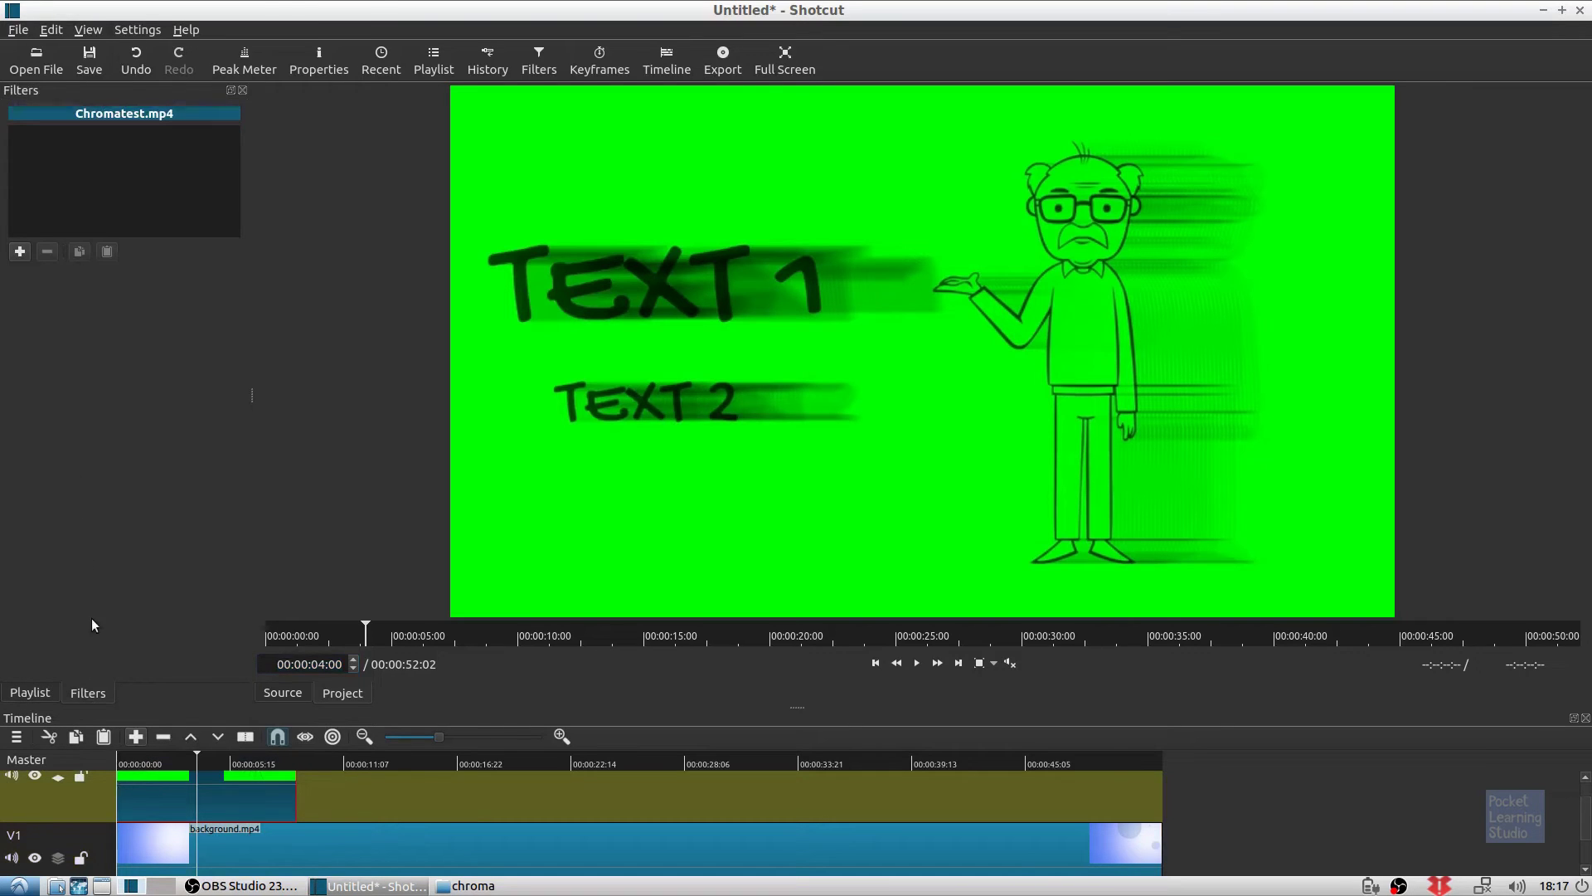
click(20, 251)
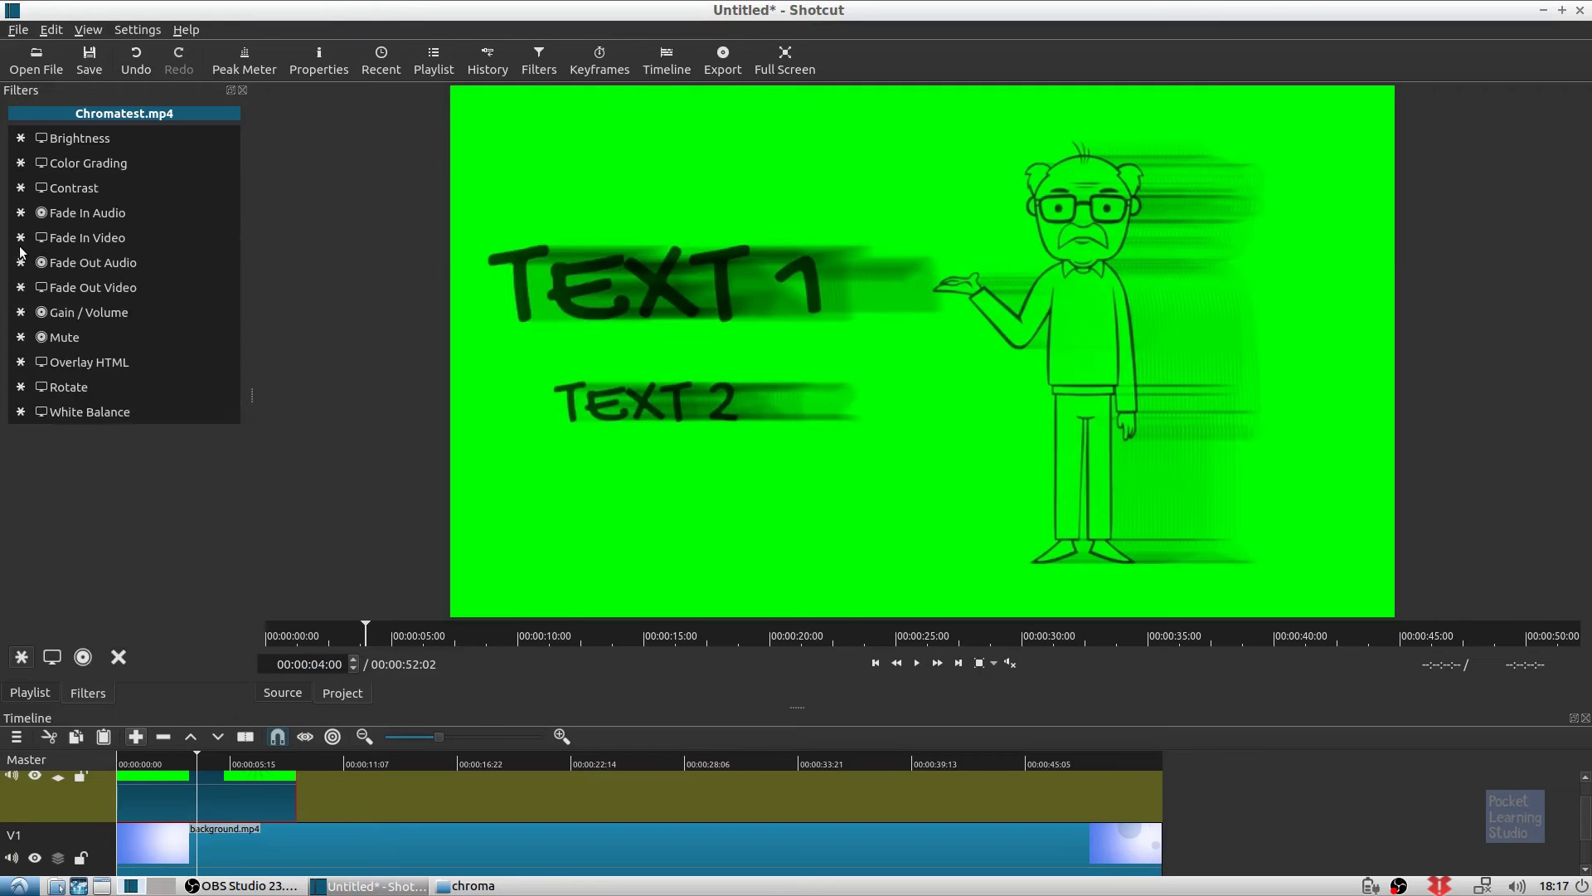
click(53, 657)
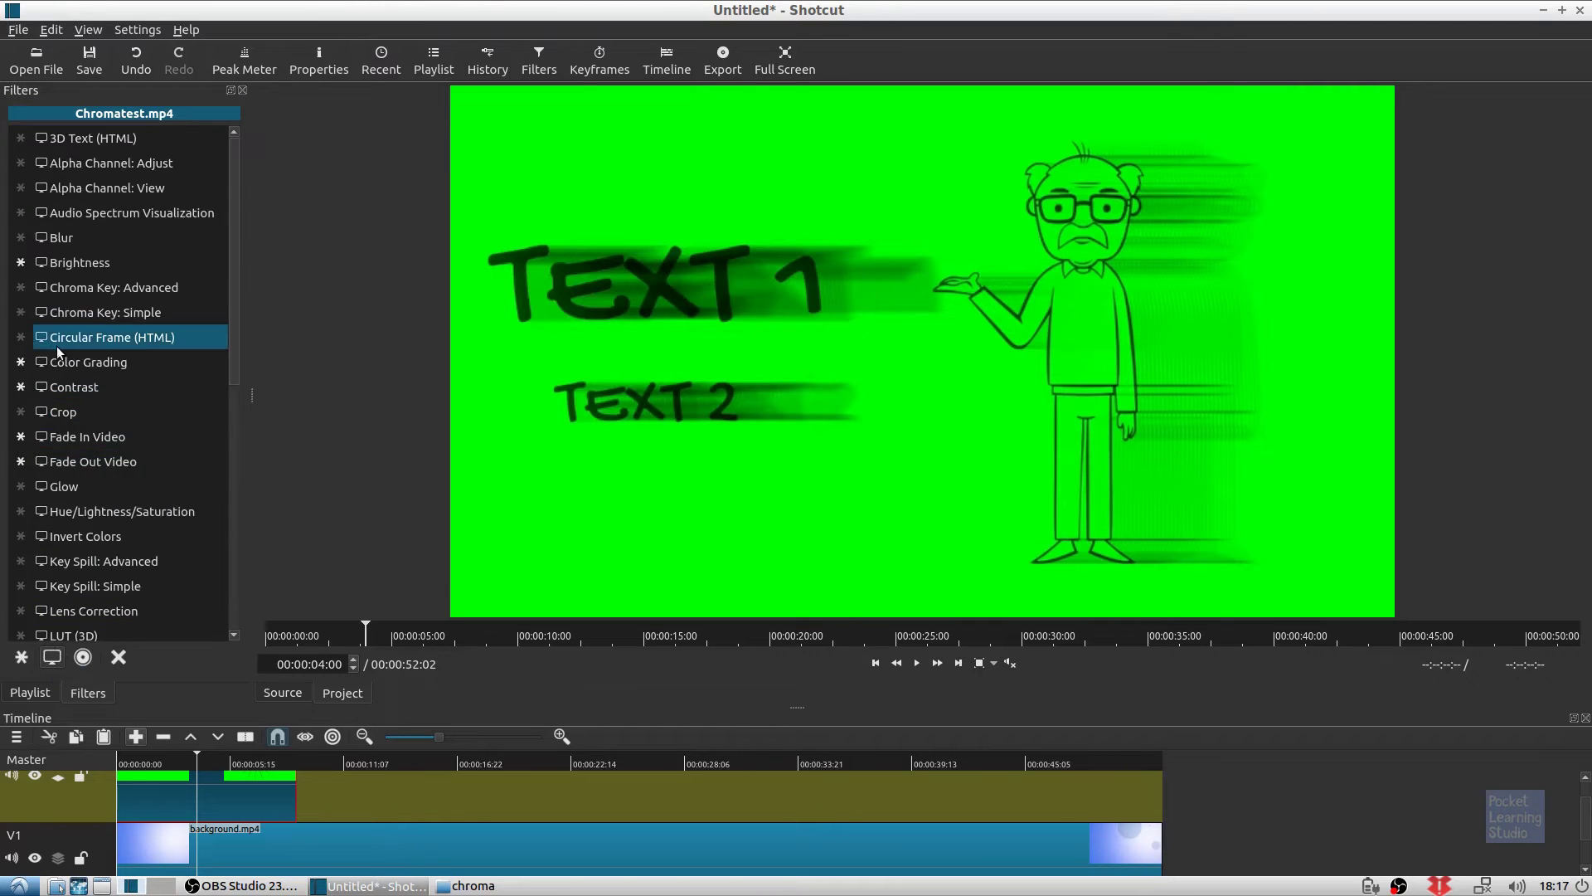
click(65, 293)
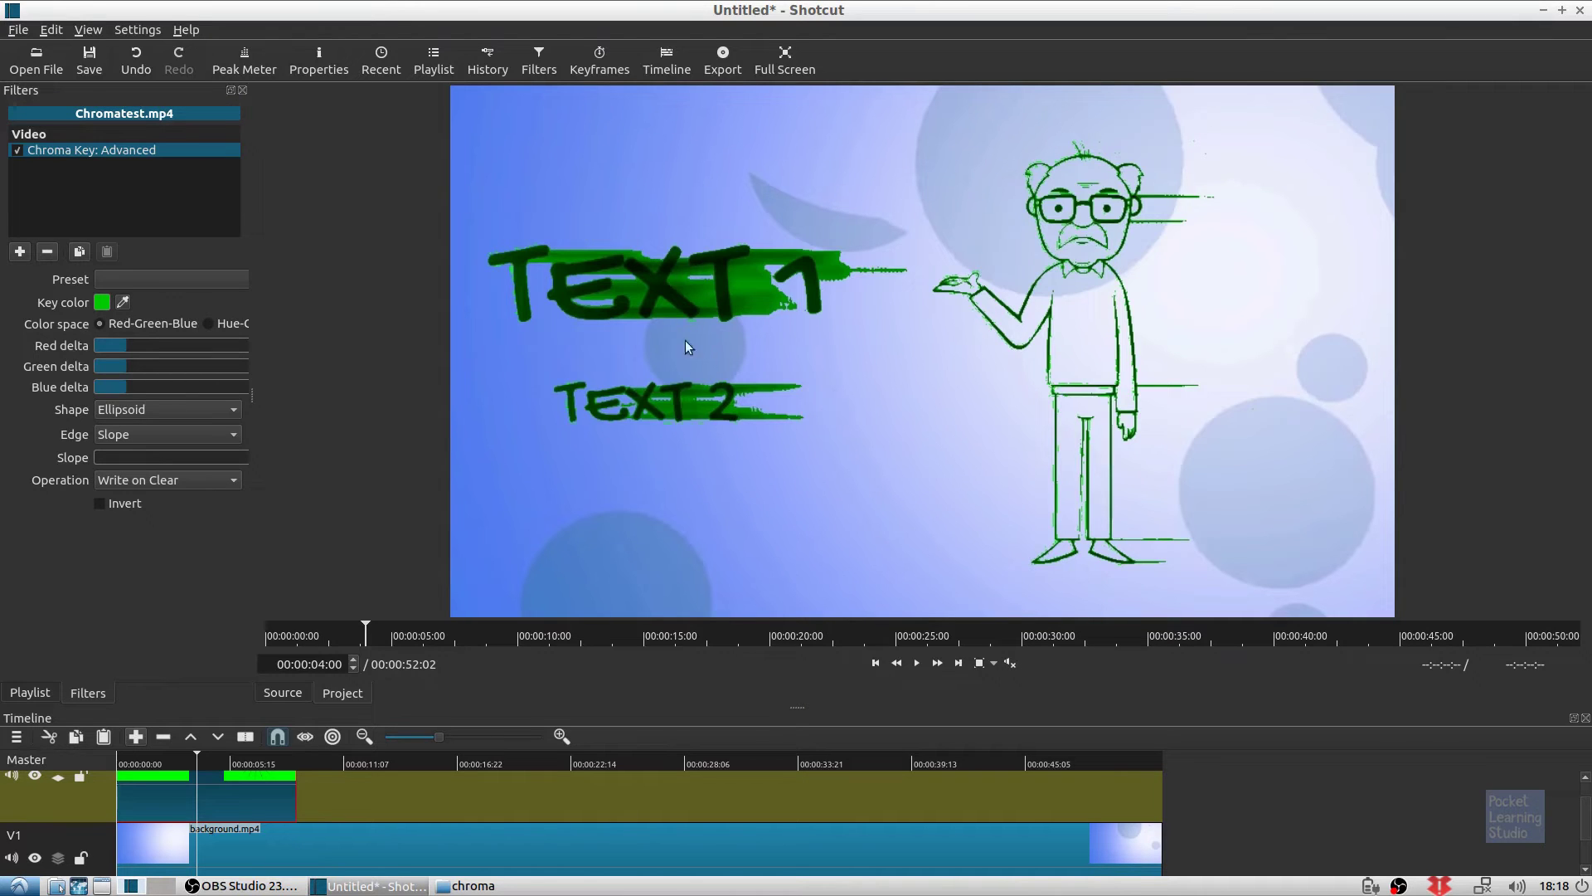
Step back one frame and raise the Chroma Key: Advanced Slope to remove green halos.
click(353, 669)
click(98, 456)
drag(108, 461, 327, 452)
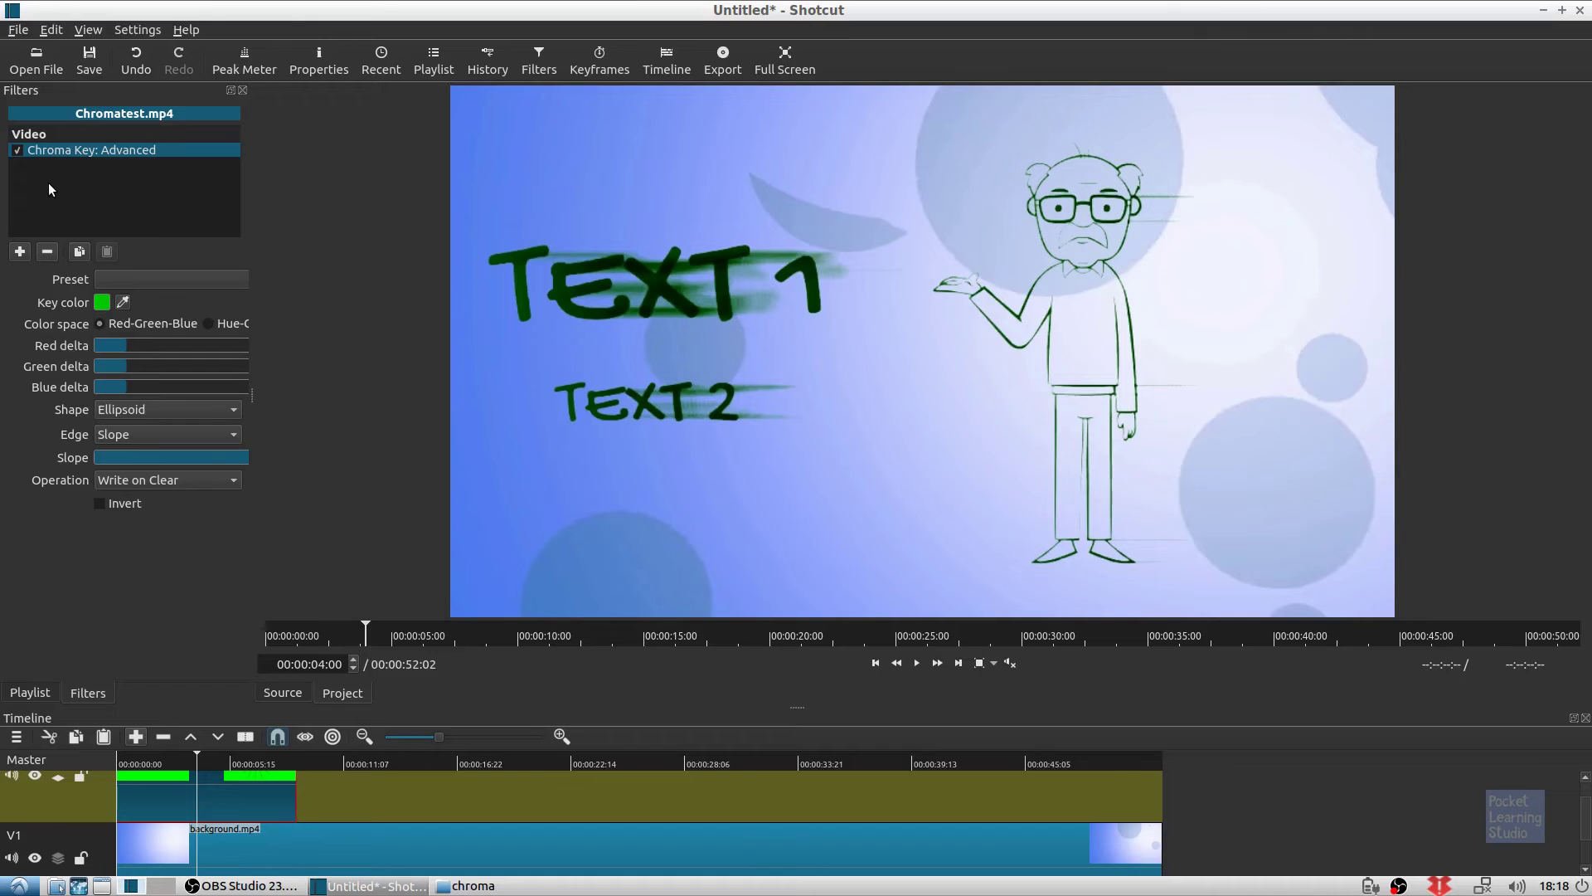
Give Chromatest.mp4 an Alpha Channel: Adjust filter in Shrink Soft mode at 19.4 % amount.
click(20, 251)
click(21, 262)
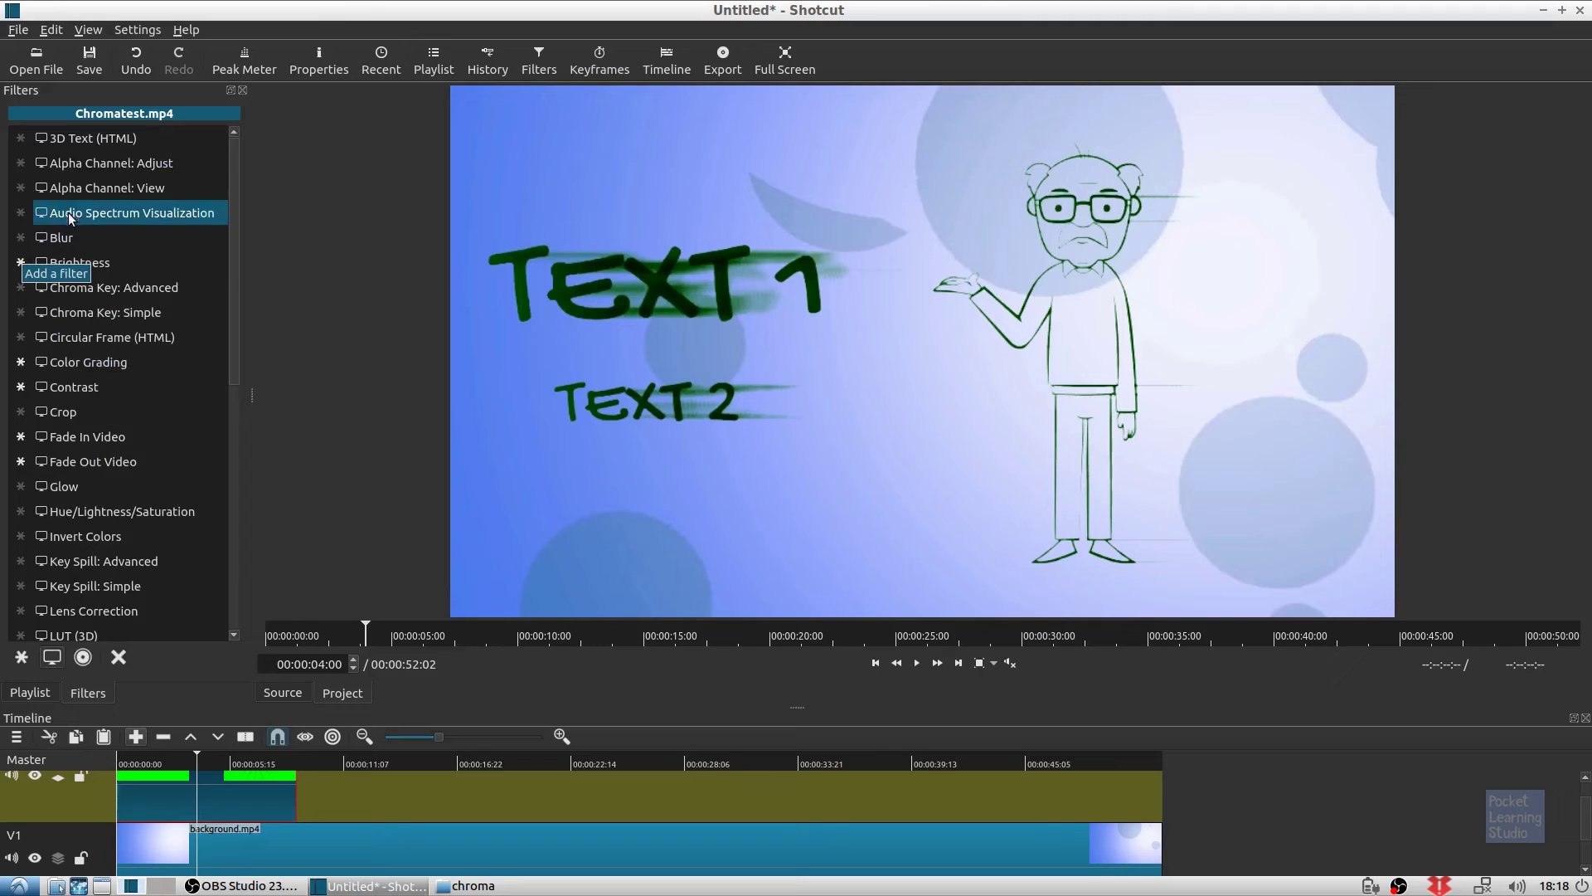
click(91, 163)
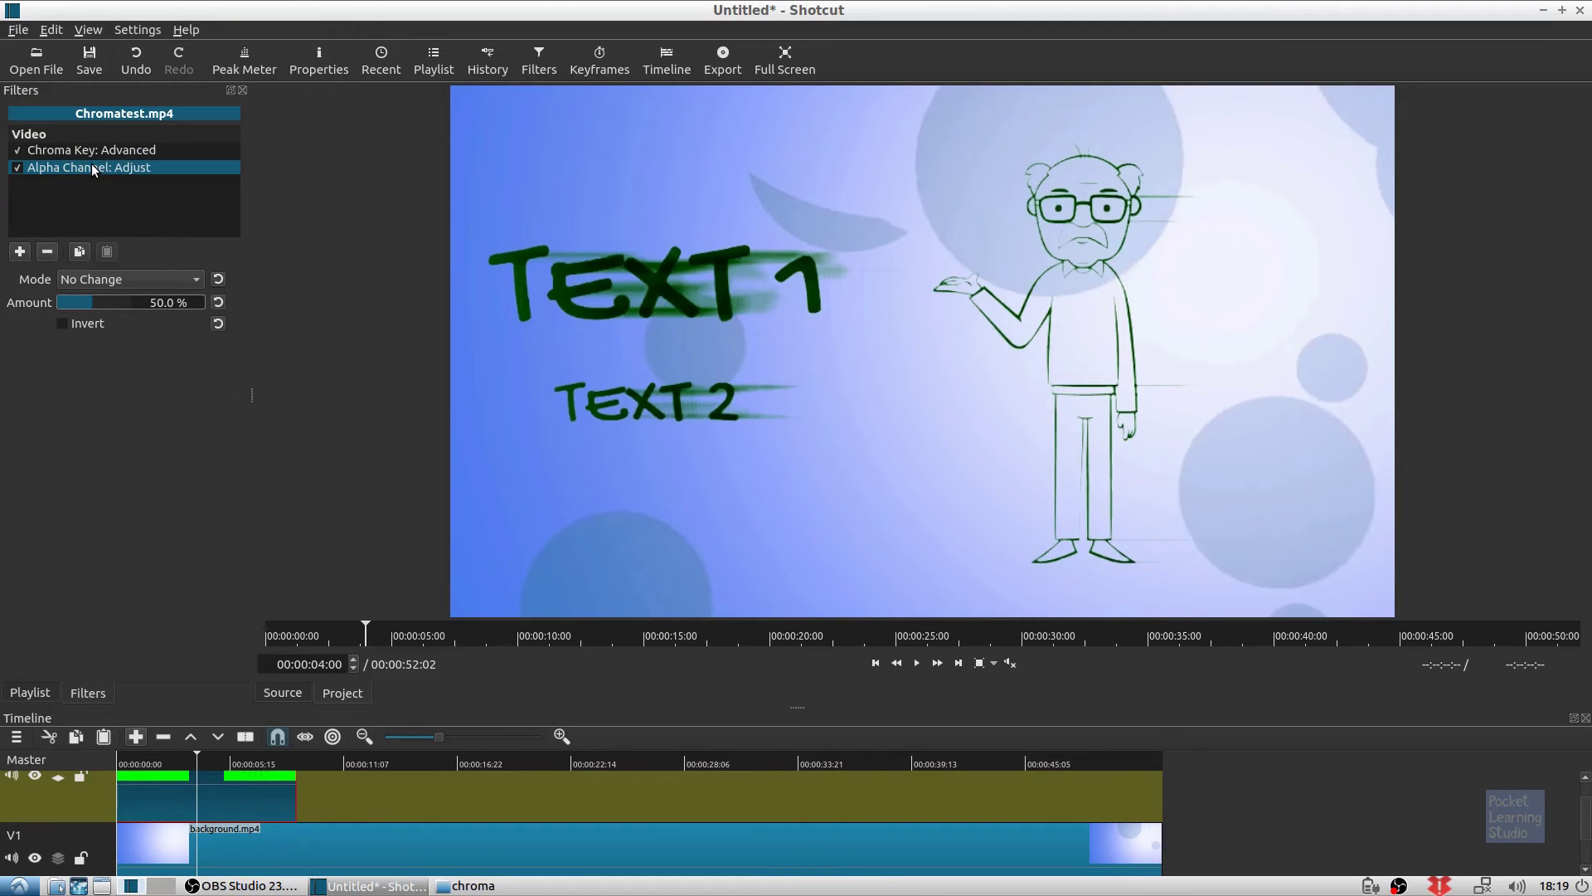
click(102, 276)
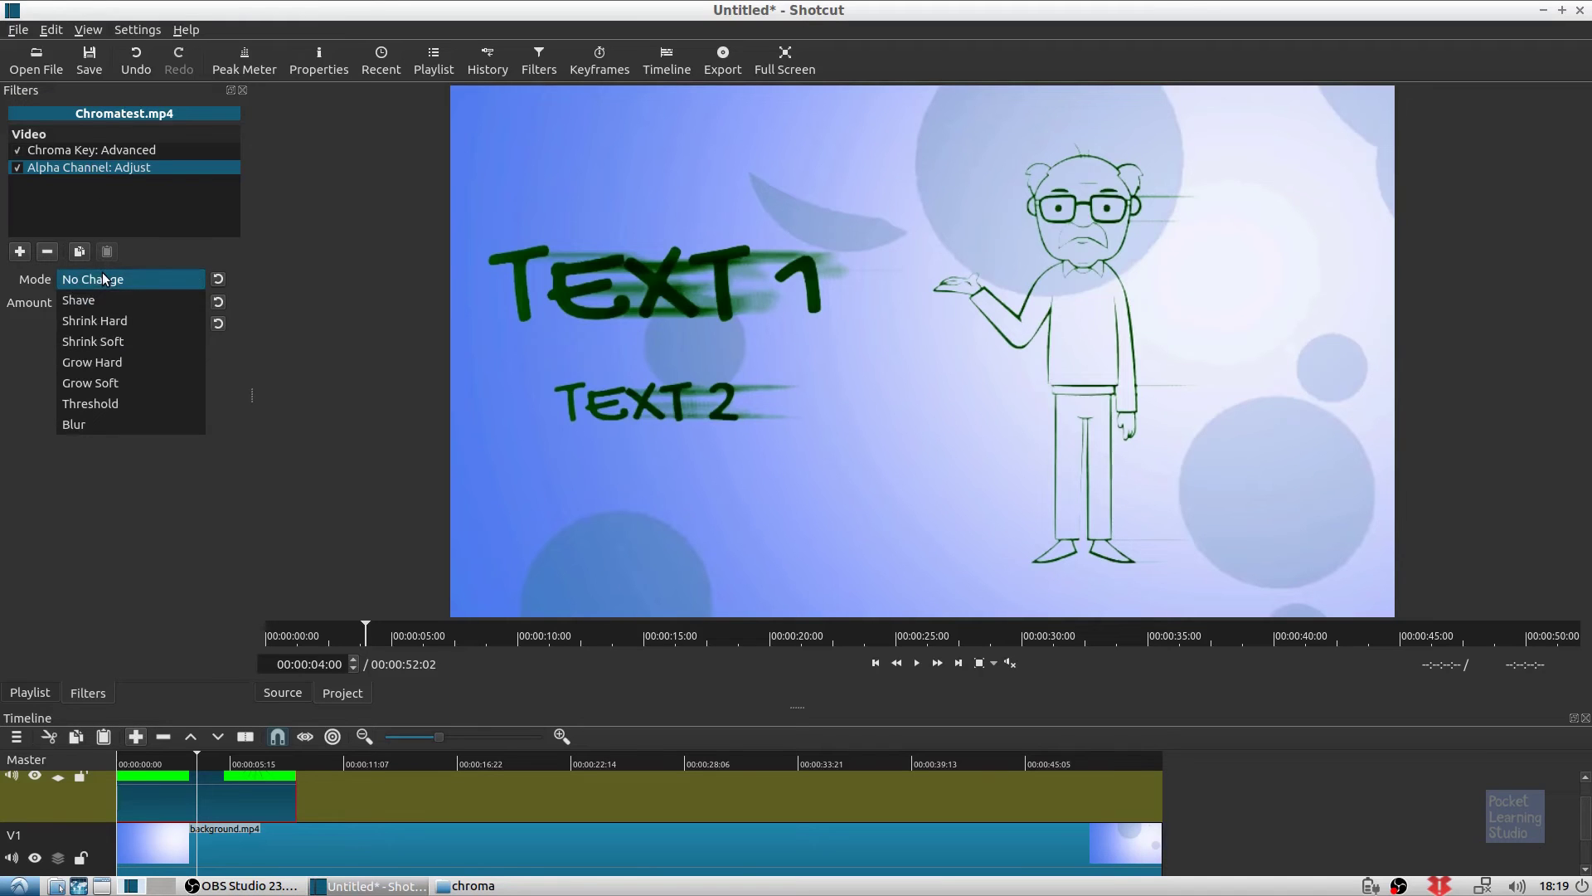
click(106, 343)
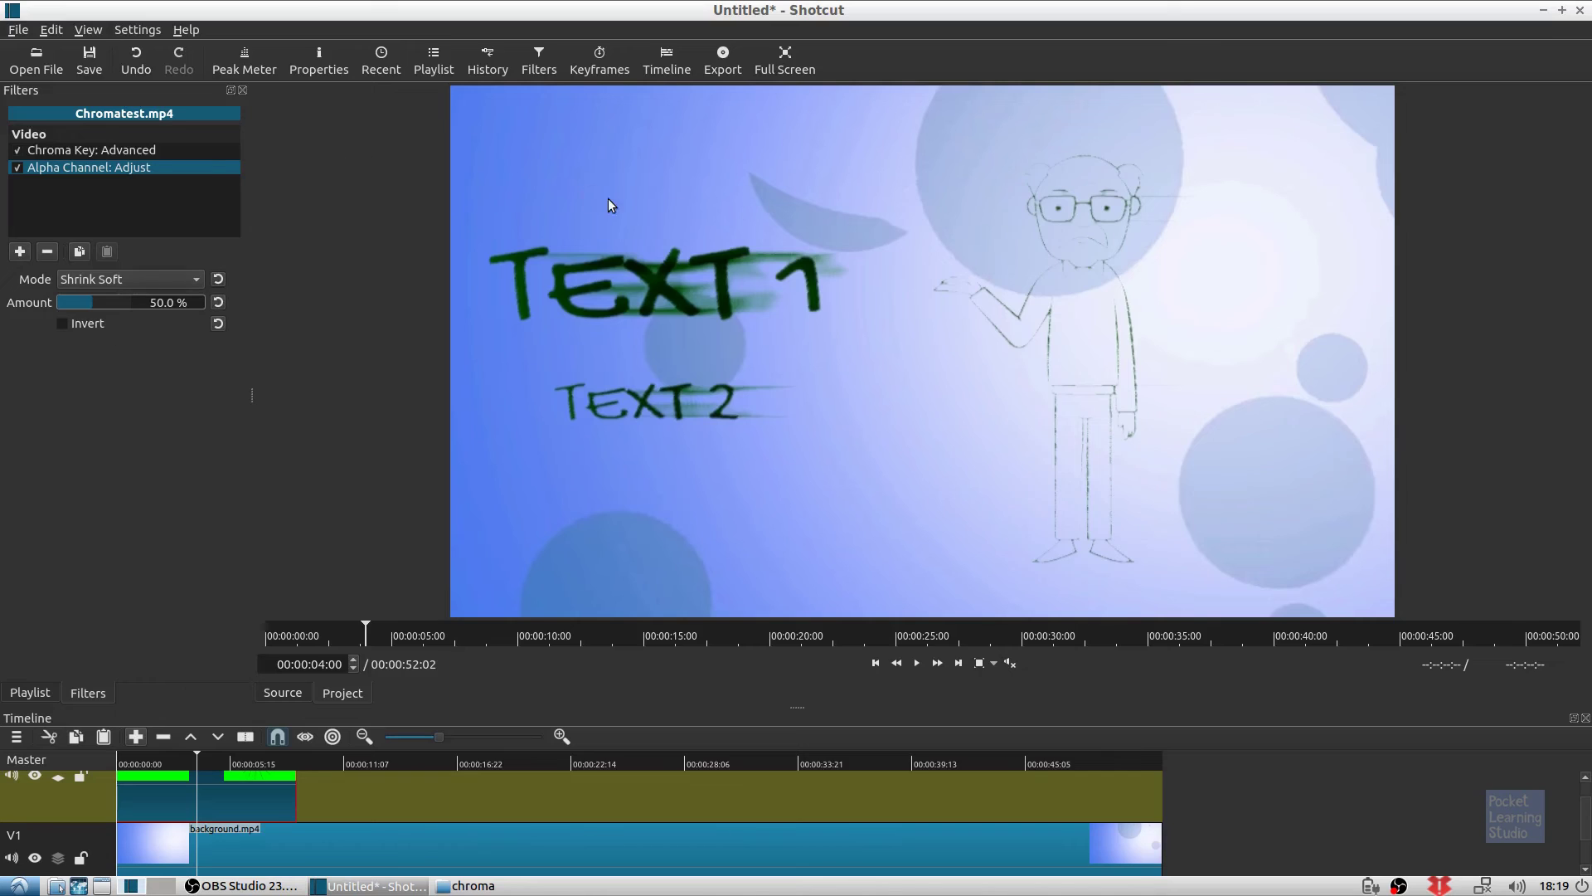
click(86, 303)
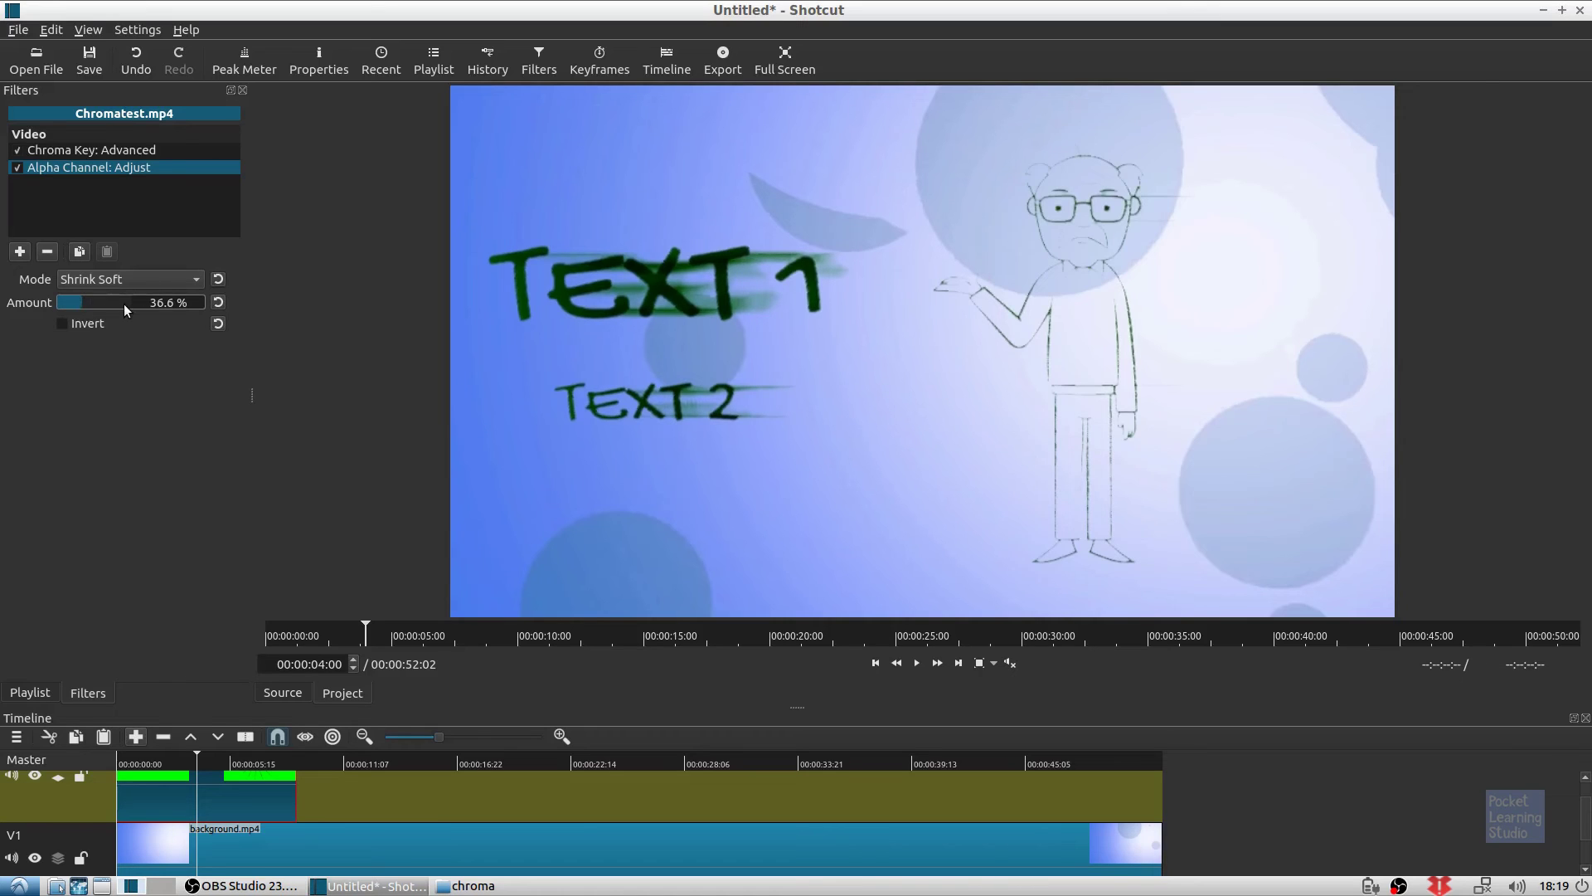
click(123, 304)
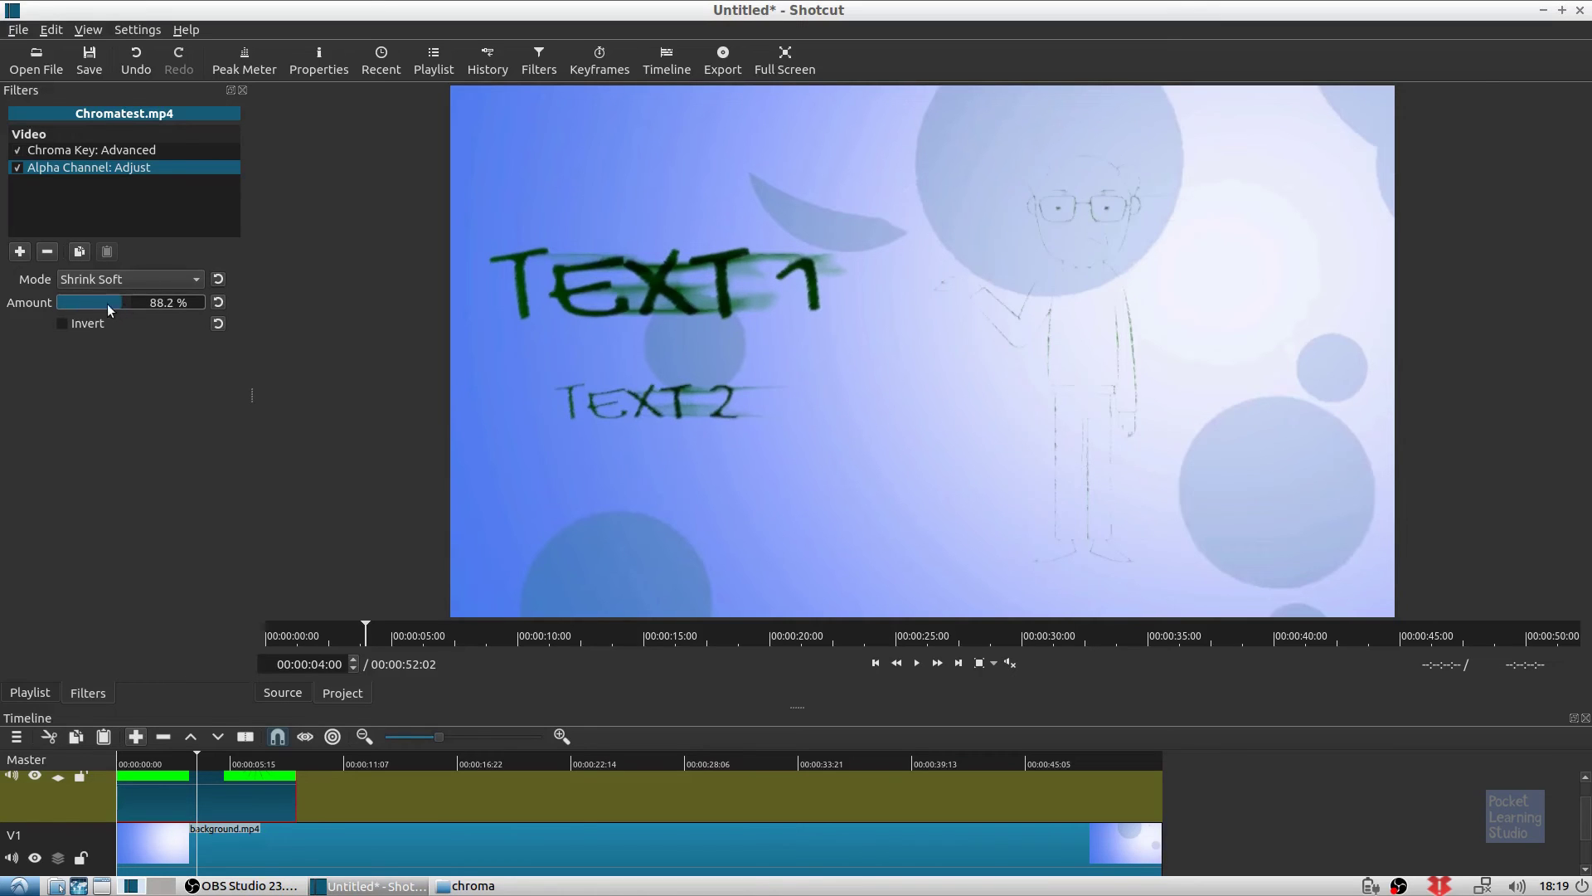
click(76, 303)
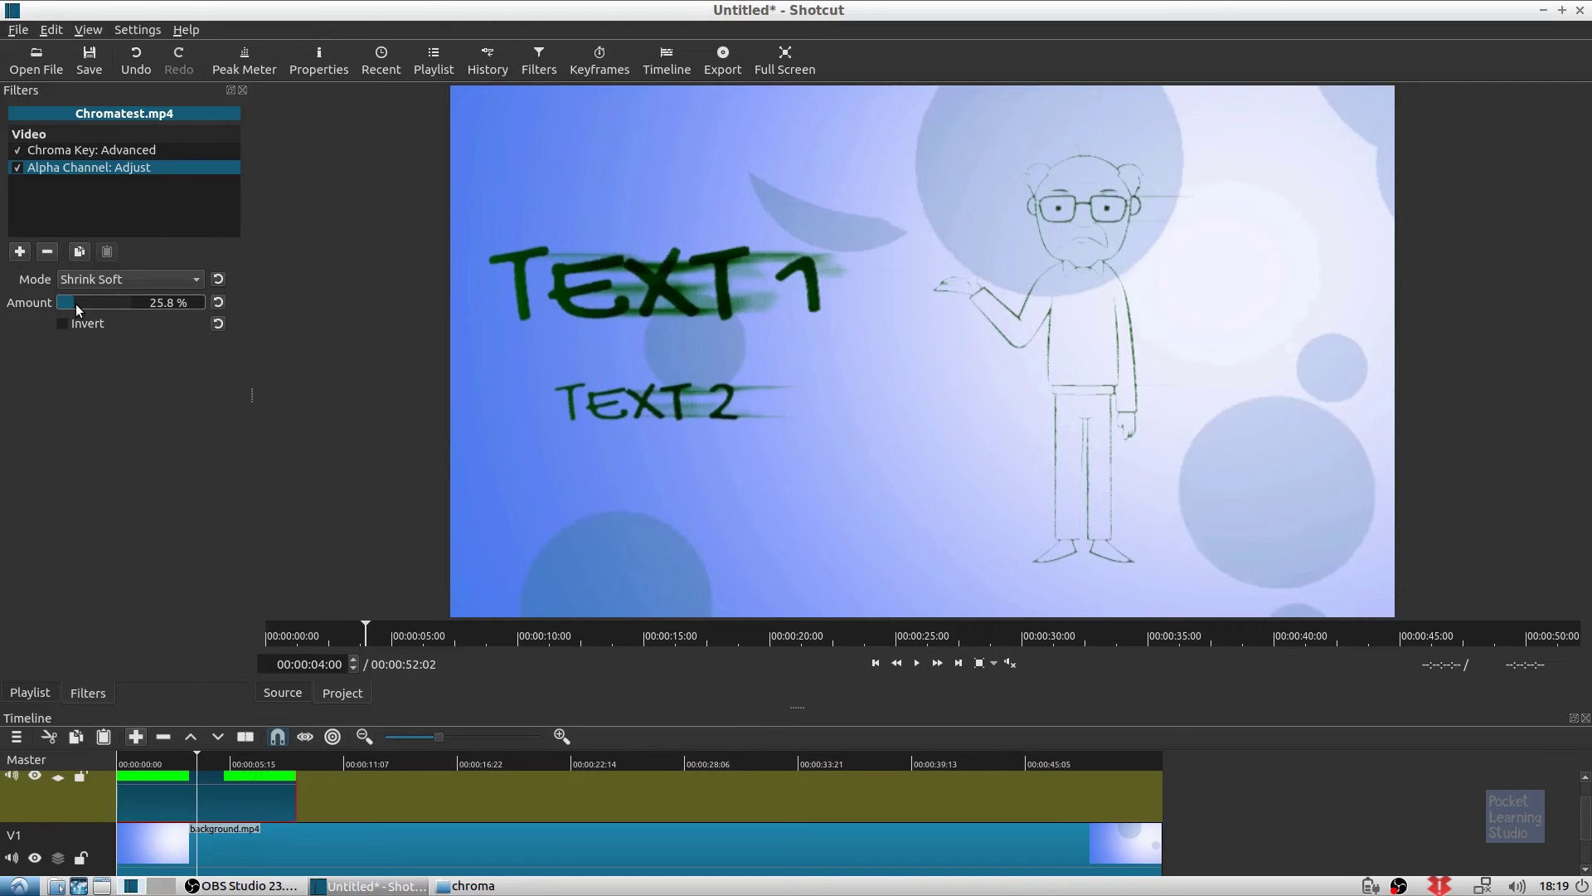
click(71, 303)
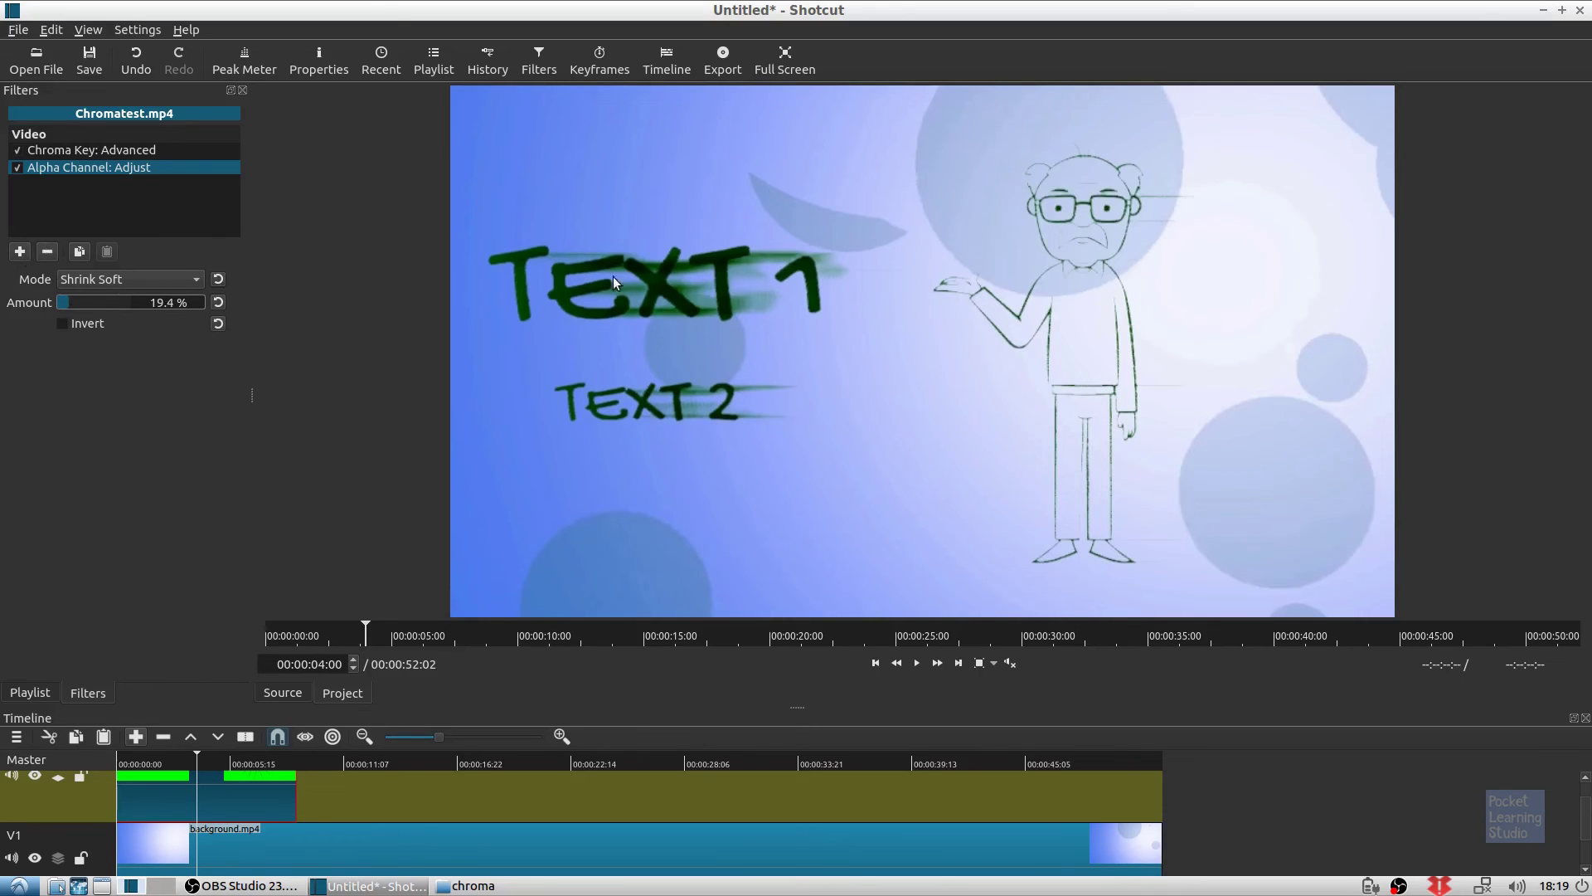
click(20, 251)
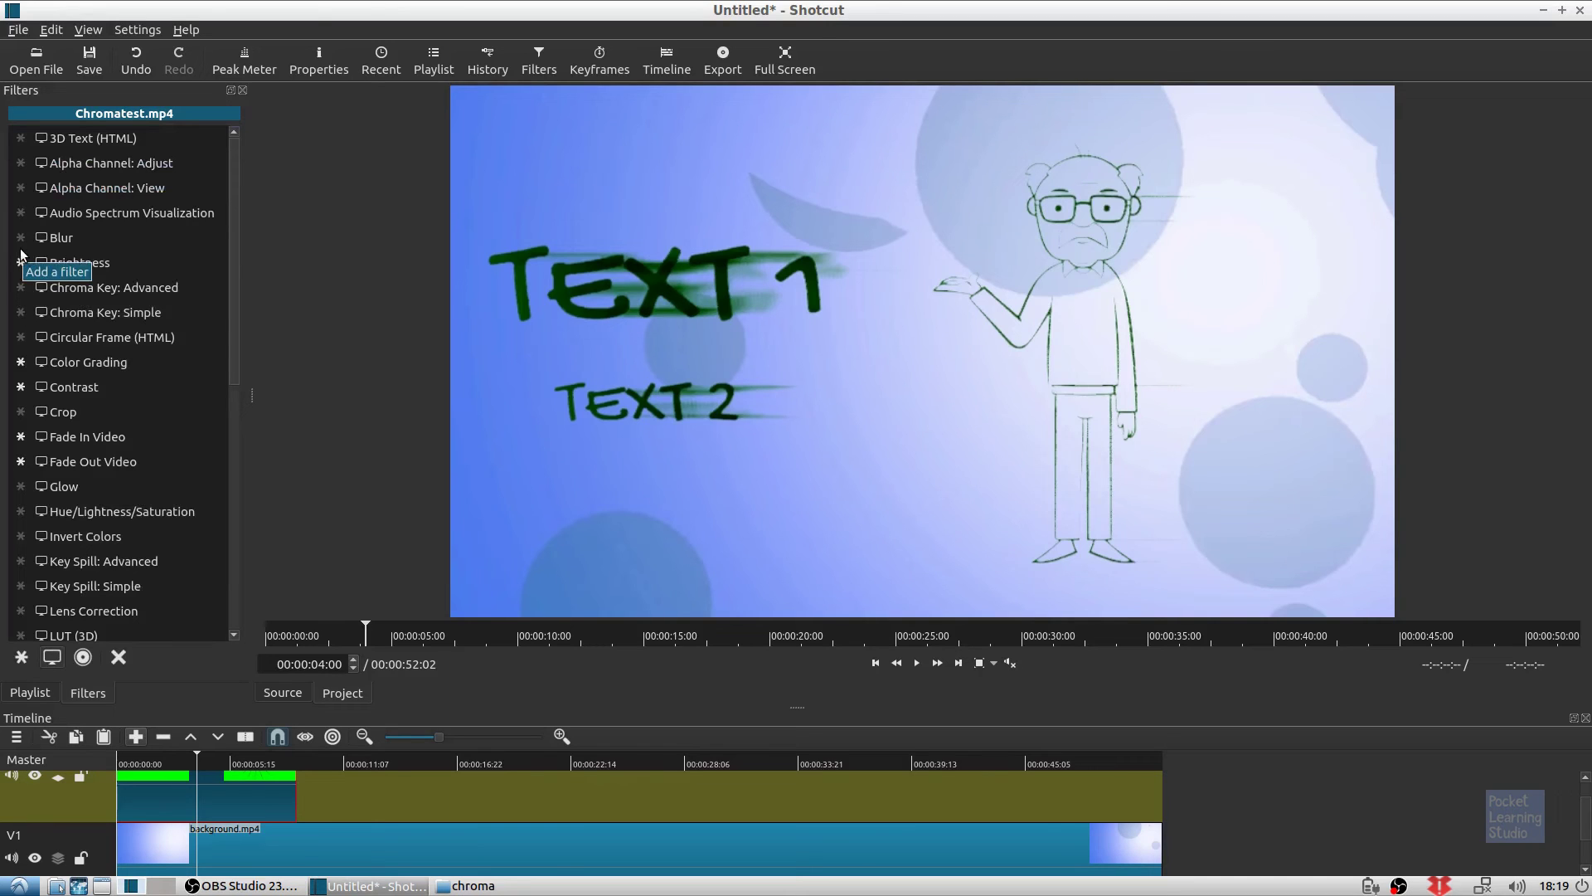
Add a Contrast filter at 0.0 % so the green outlines turn black, then step back one frame.
click(69, 387)
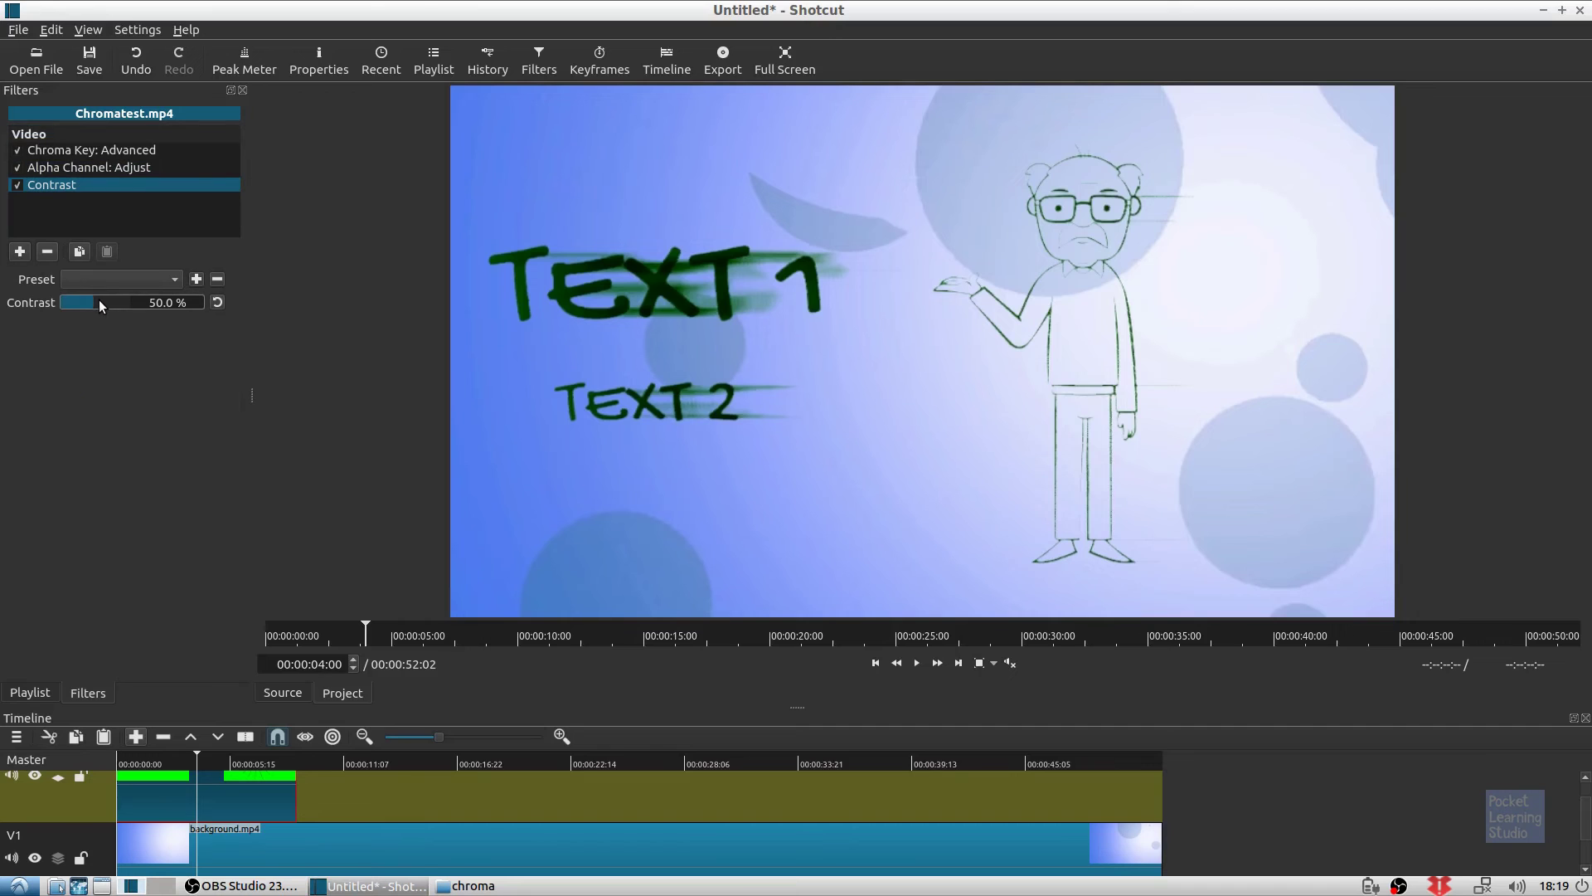
drag(98, 300, 37, 307)
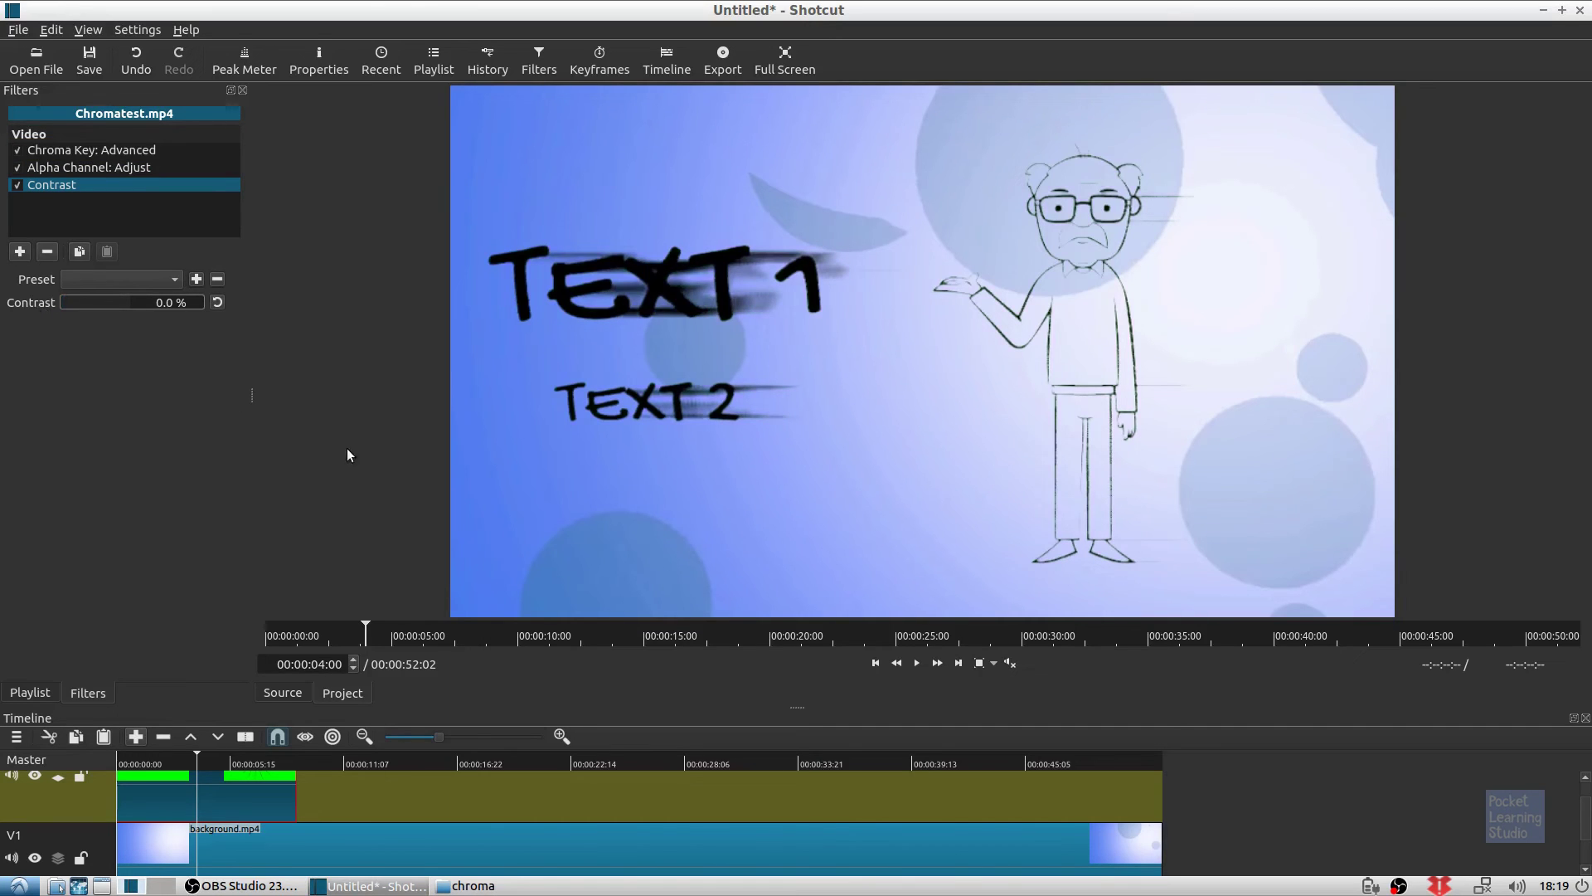
click(352, 670)
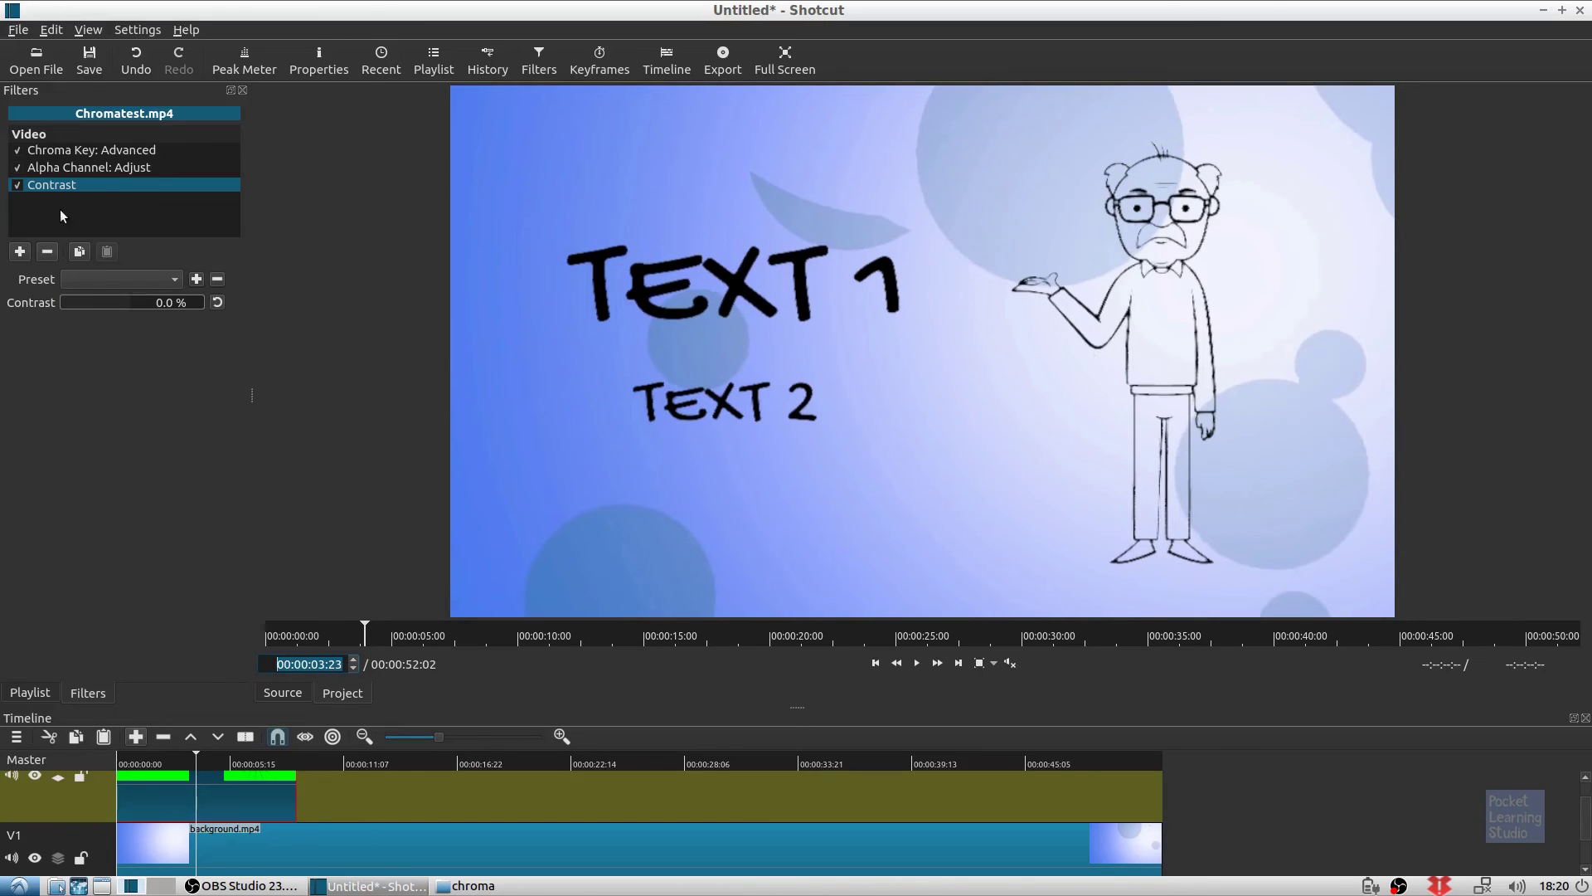
click(18, 185)
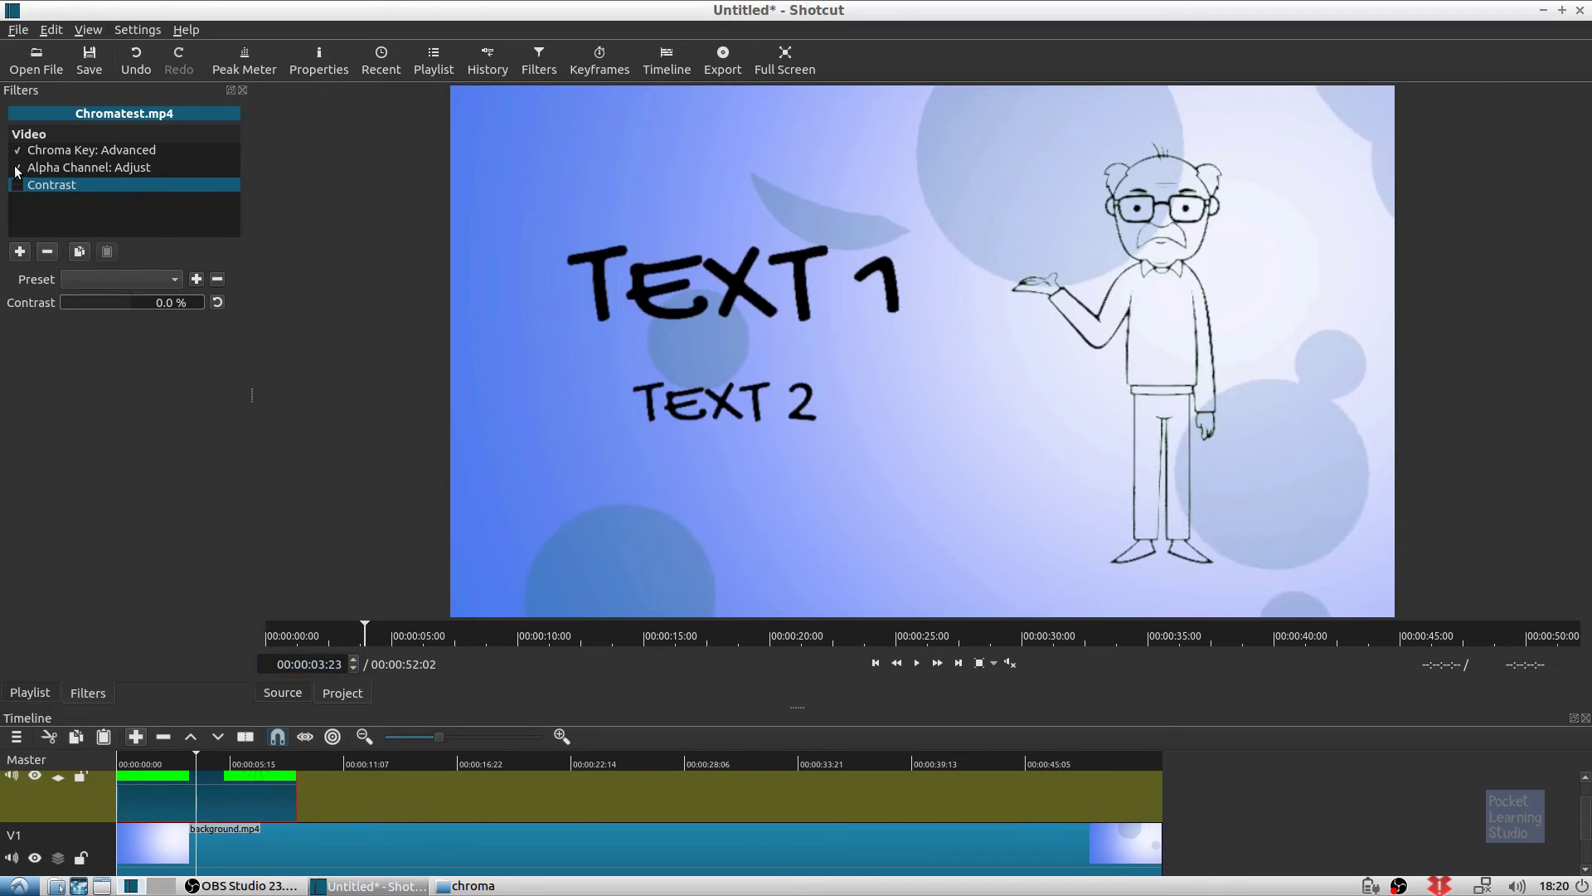
click(17, 169)
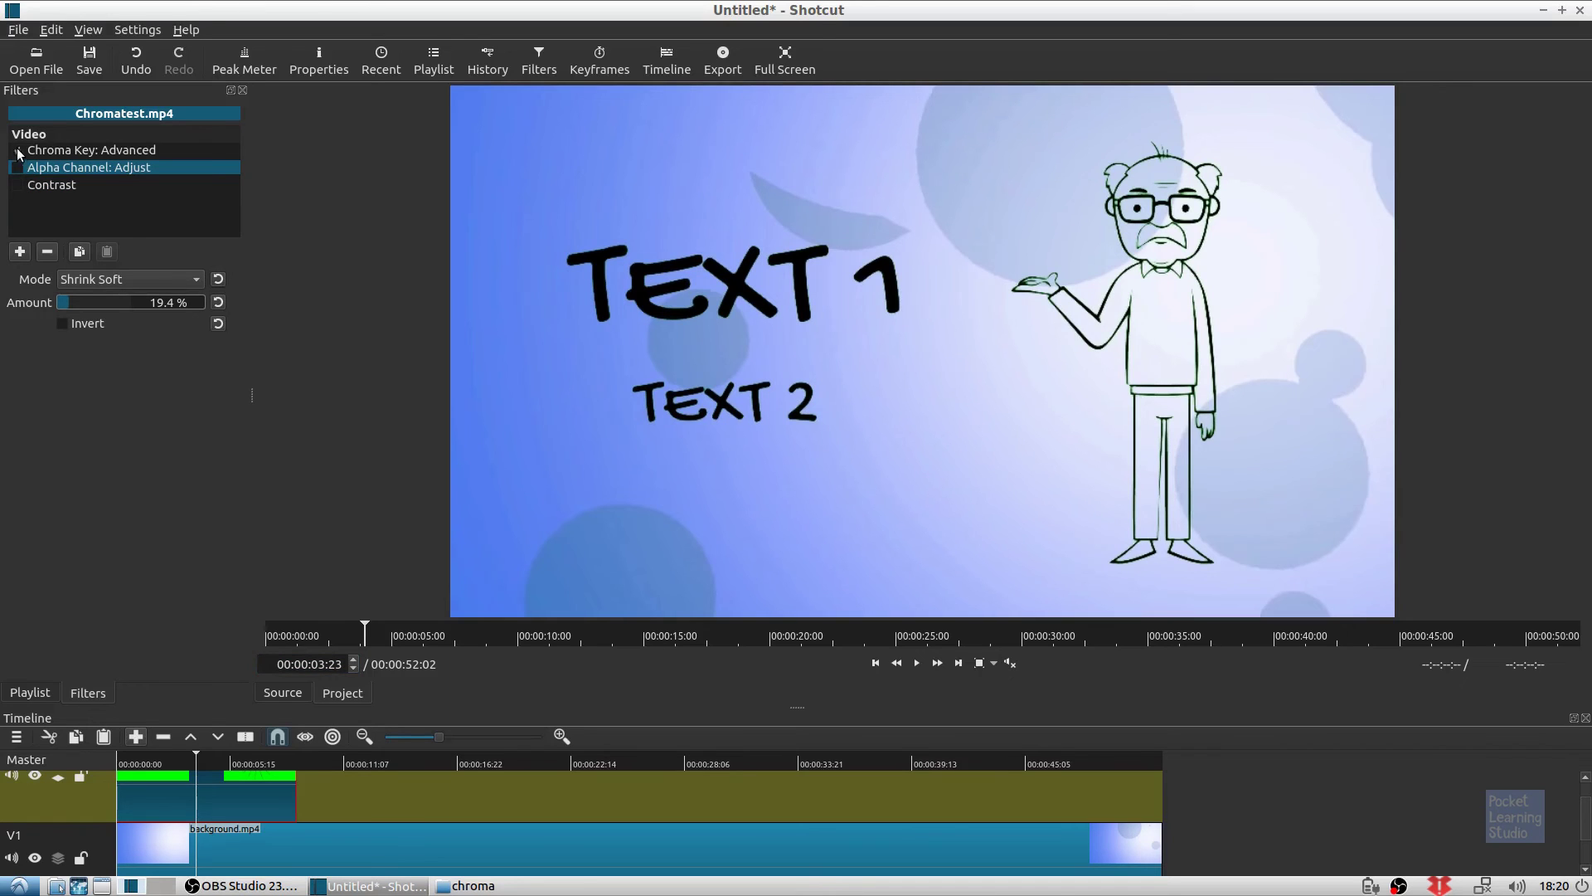
click(18, 151)
click(18, 151)
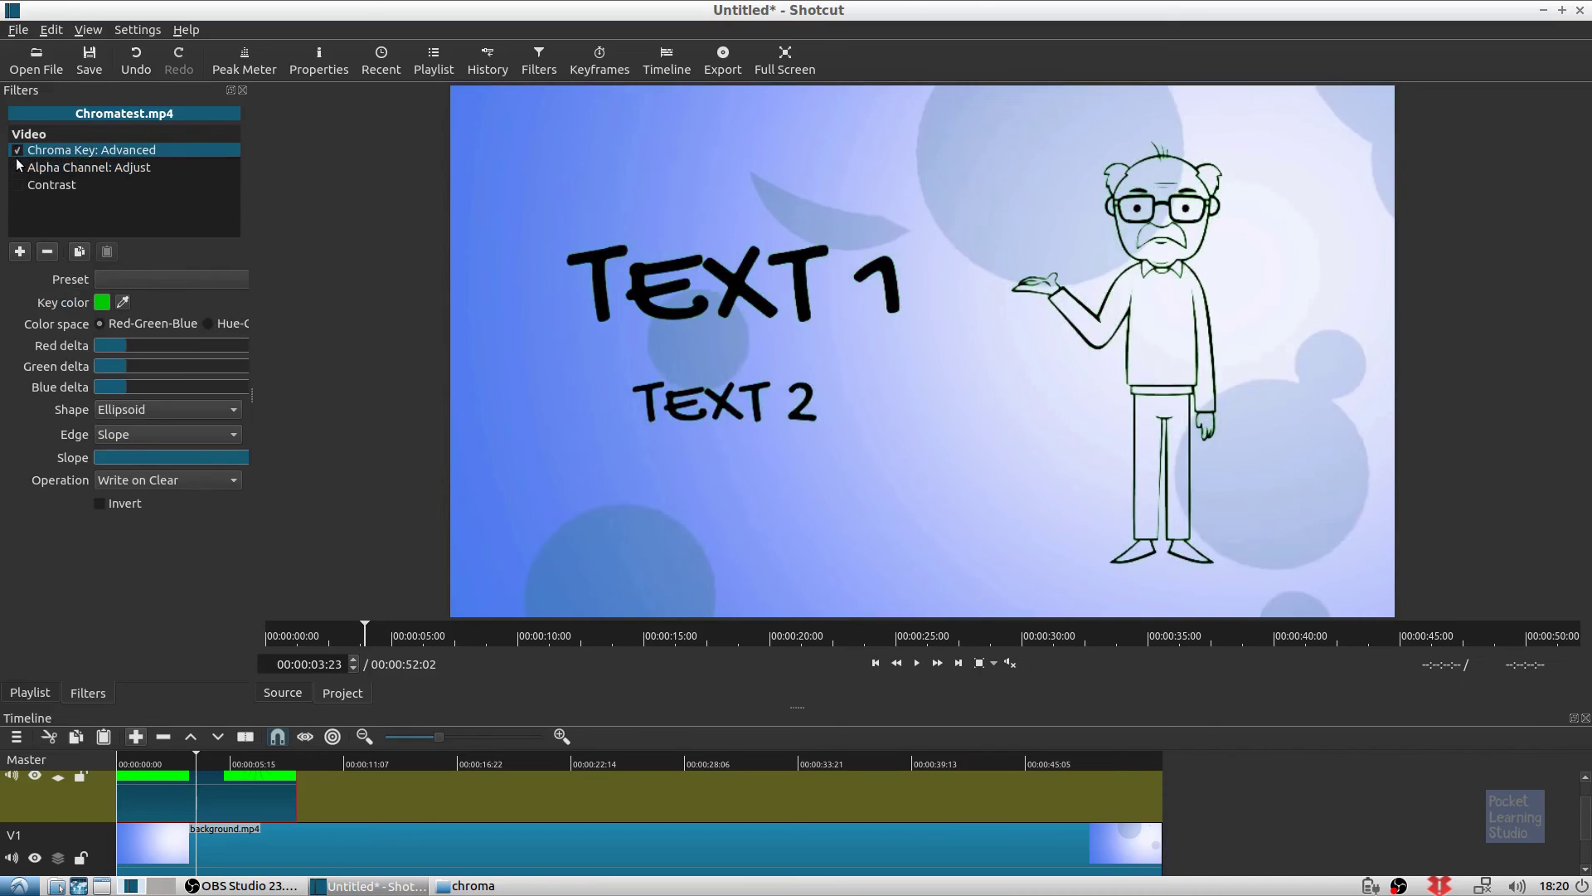
click(355, 662)
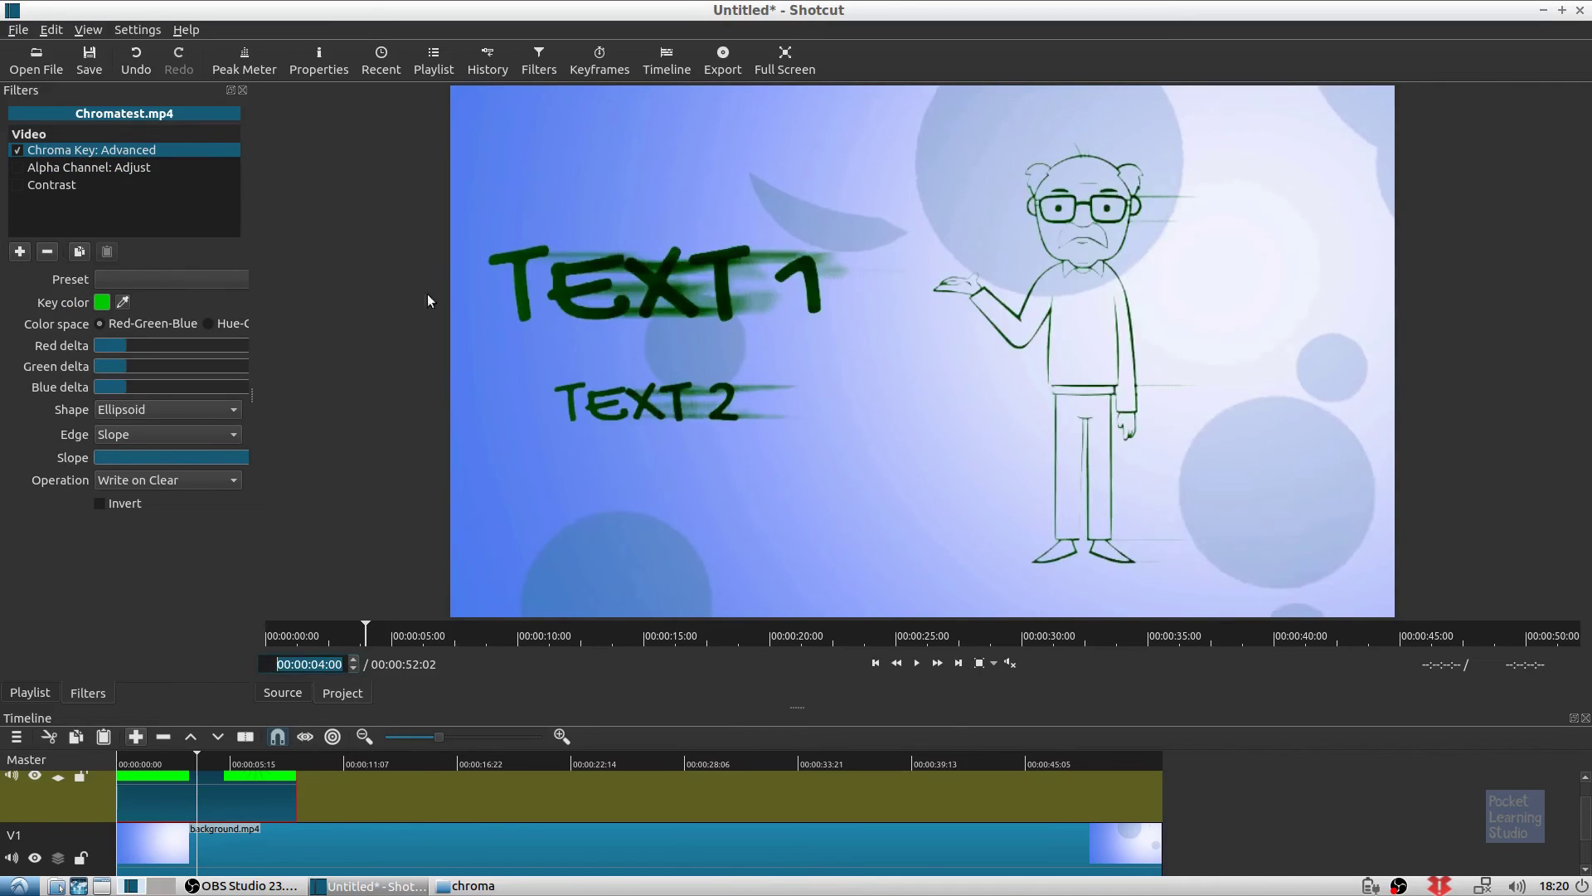
click(17, 169)
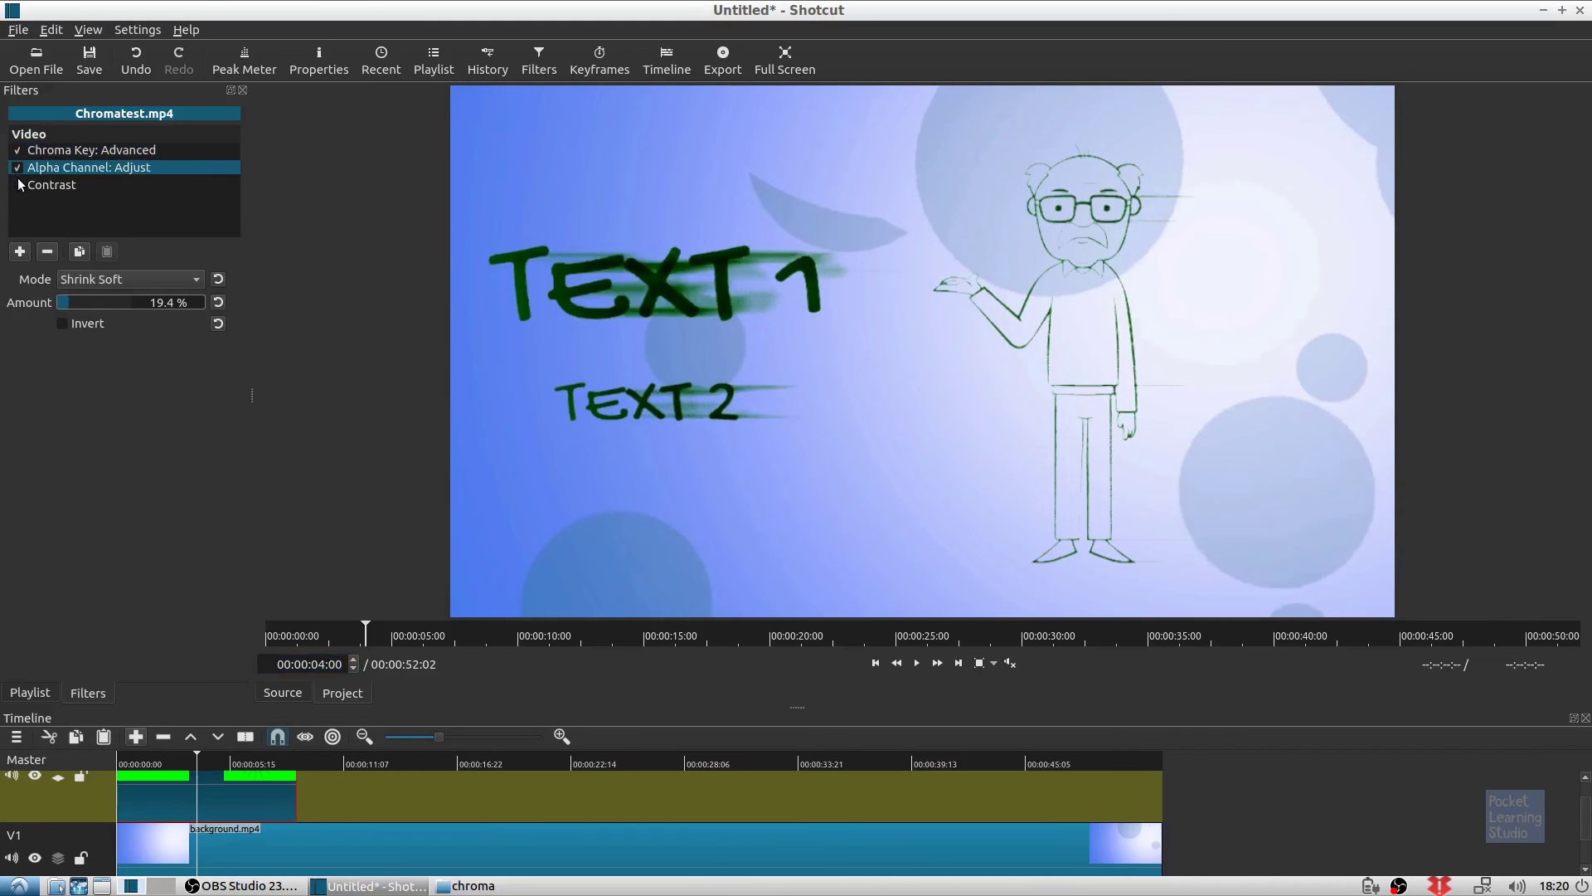
click(18, 184)
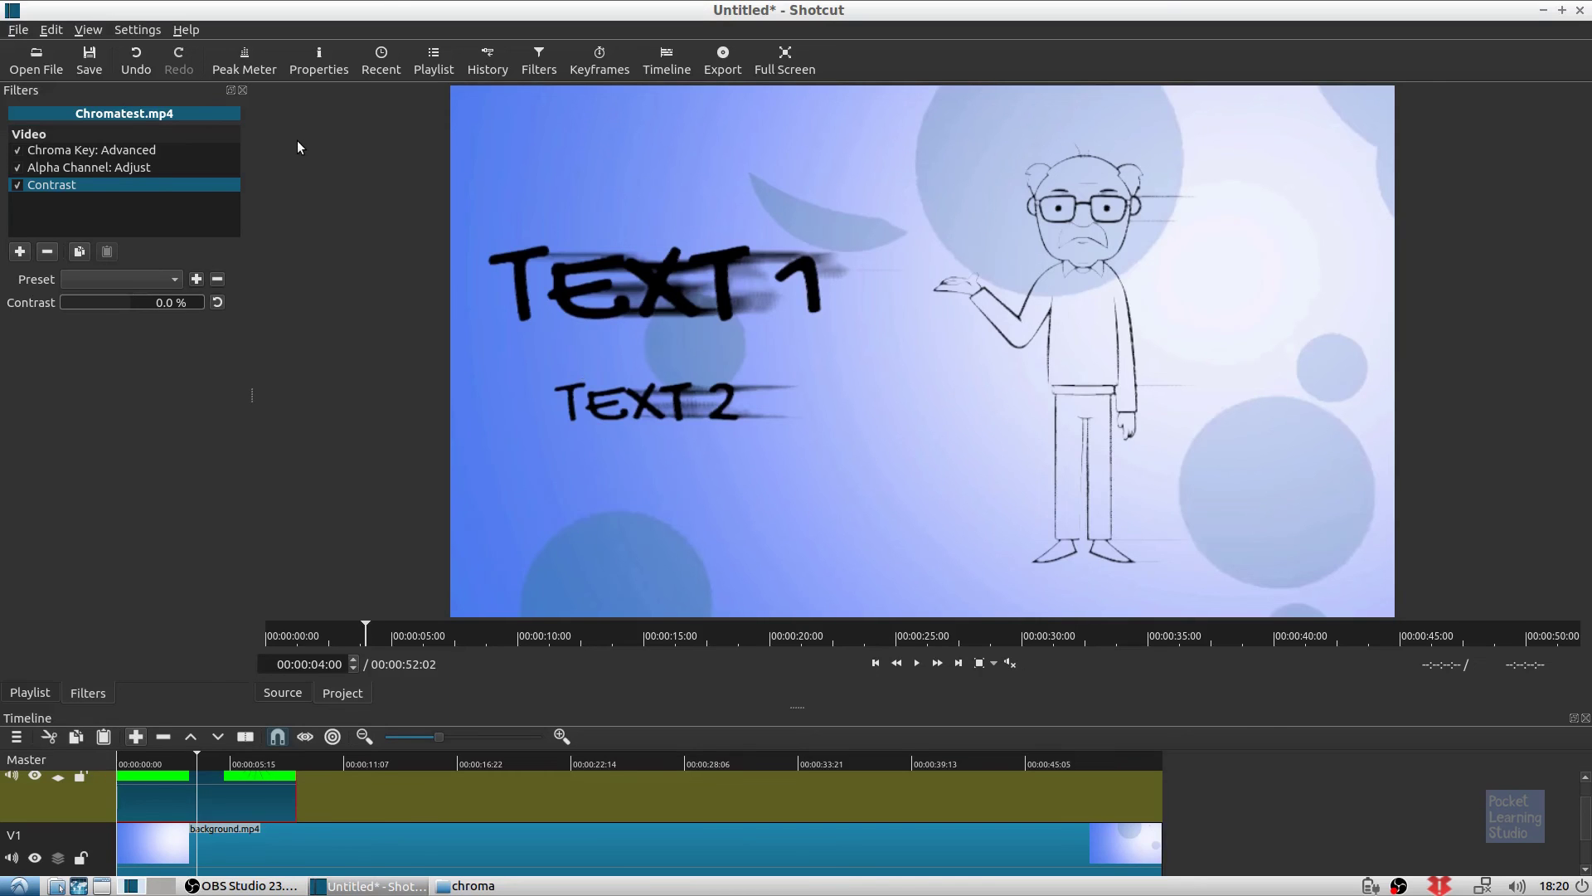
Open the File menu to reach Export Video.
click(18, 30)
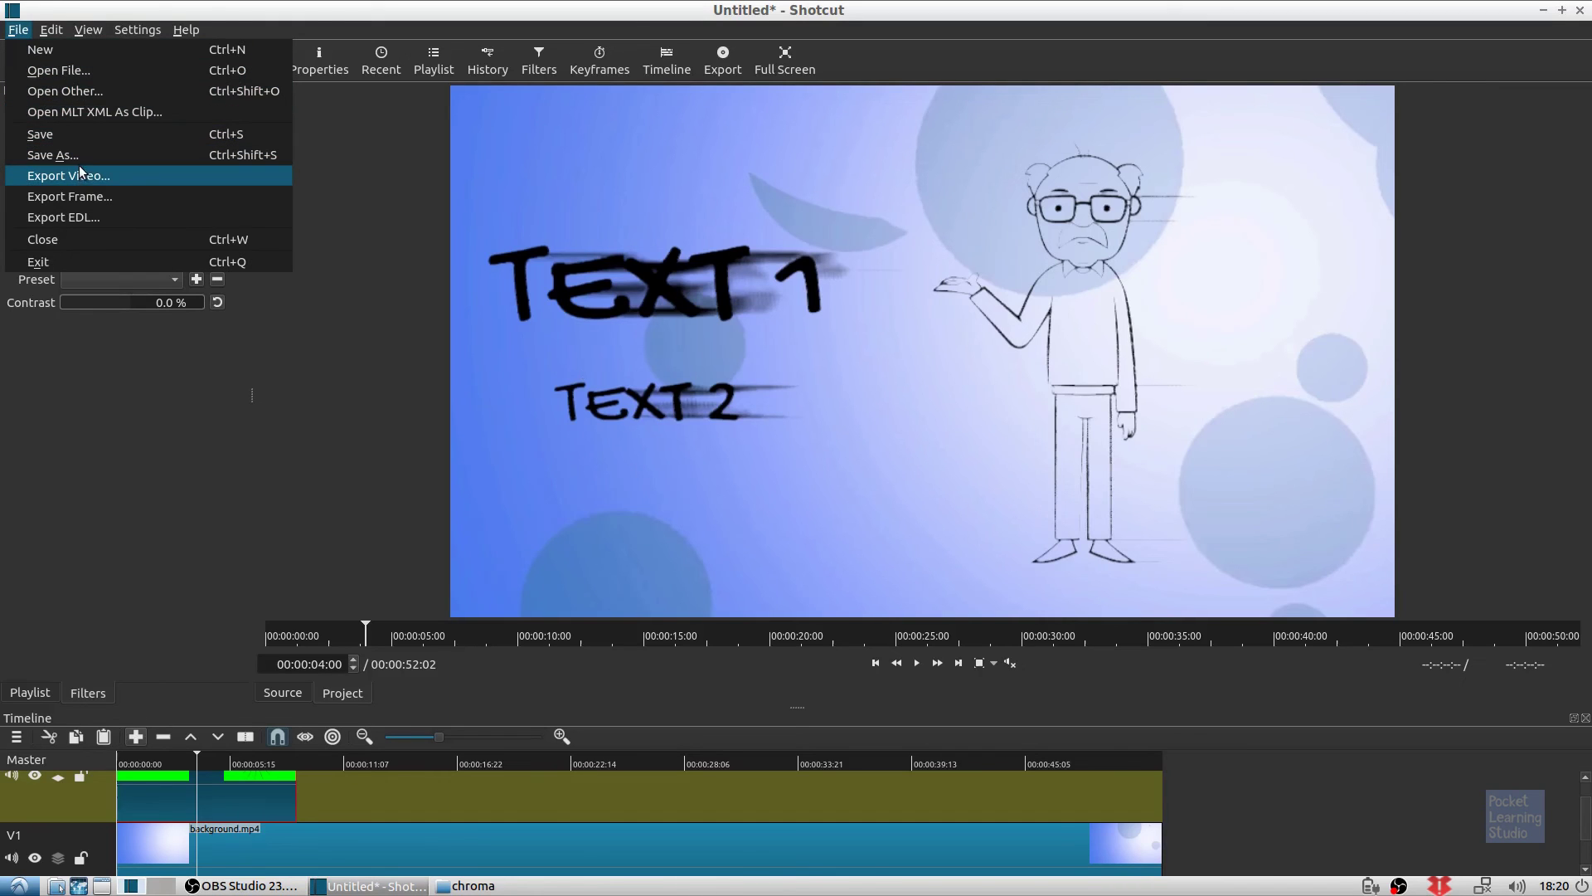